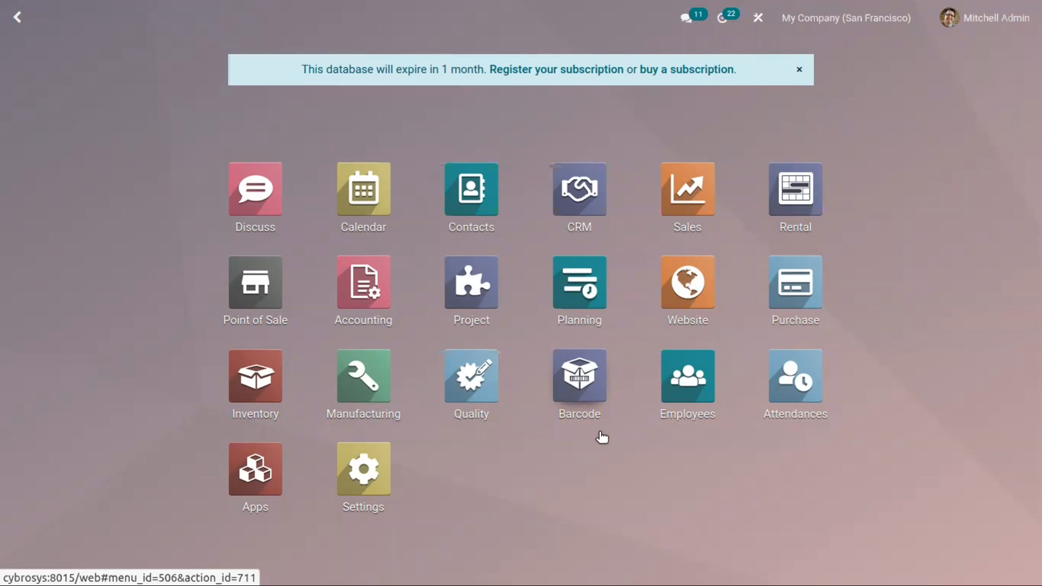
Step: Open the Inventory settings and review the Warehouse options, including Storage Locations and Multi-Step Routes
left_click(272, 374)
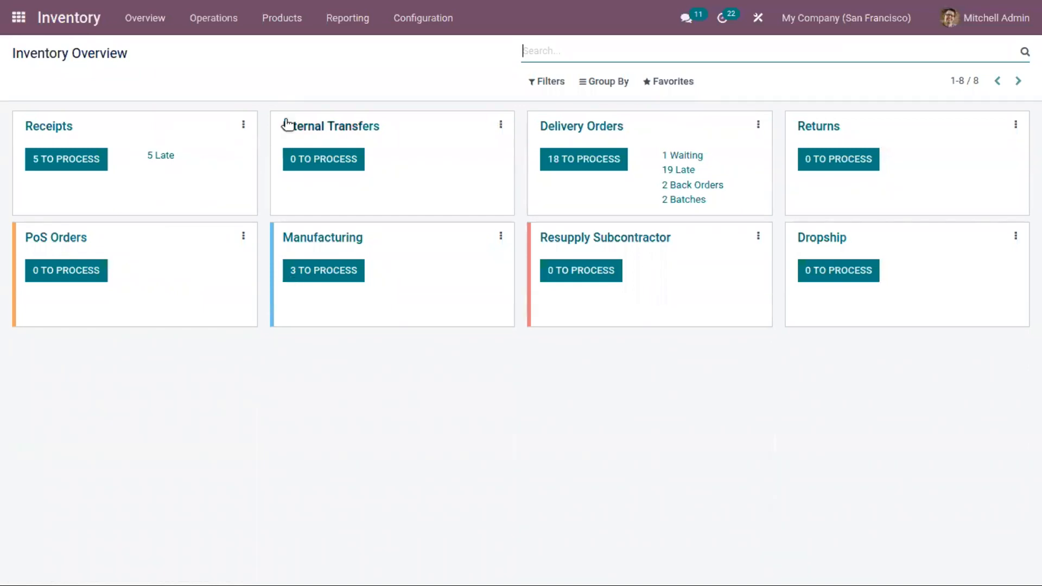
left_click(416, 18)
left_click(427, 54)
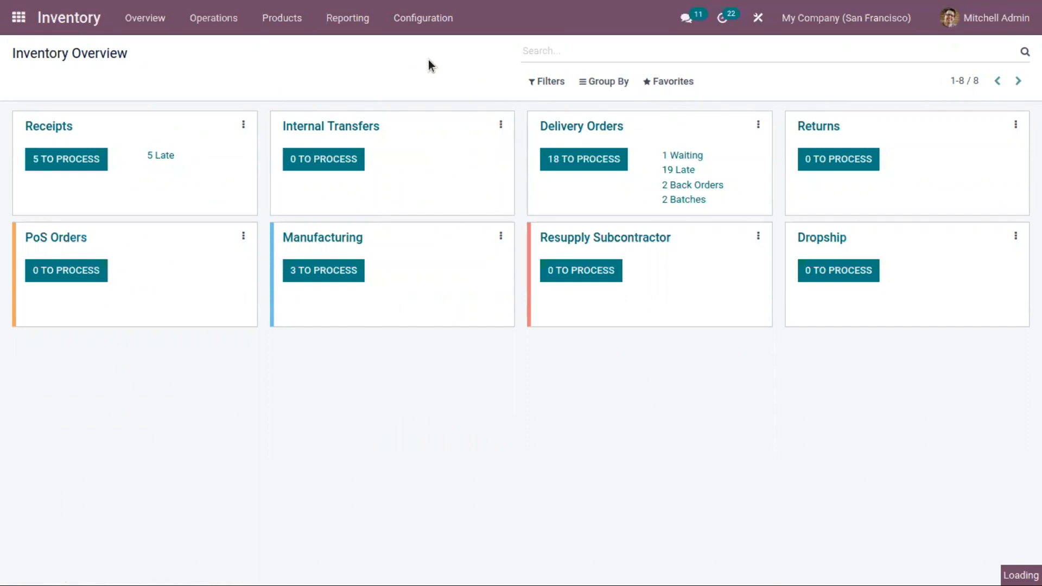
left_click_drag(1037, 174, 1037, 543)
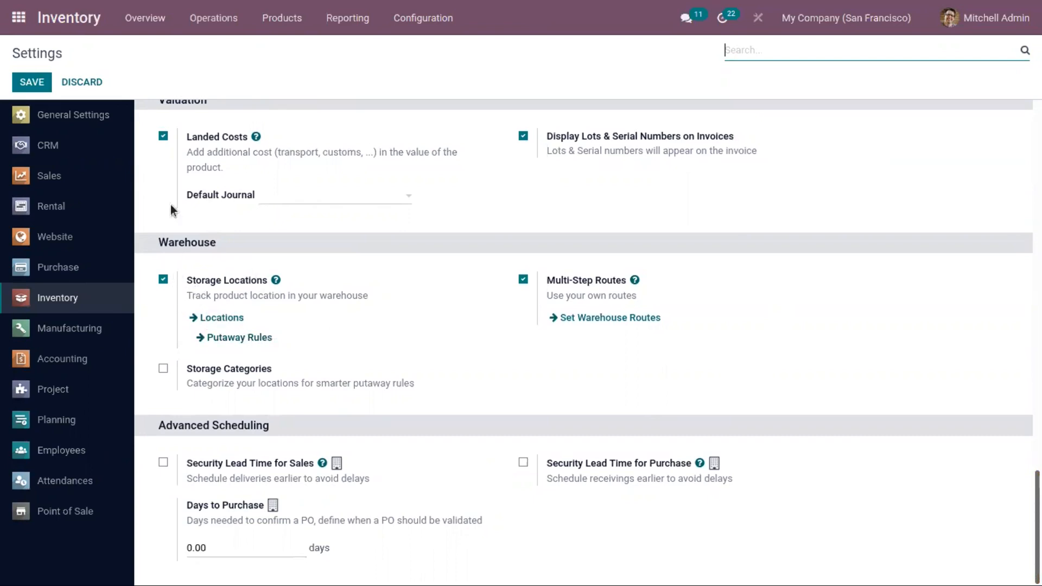
Step: Open the list of warehouse locations and remove the Internal filter to show every location type
left_click(412, 18)
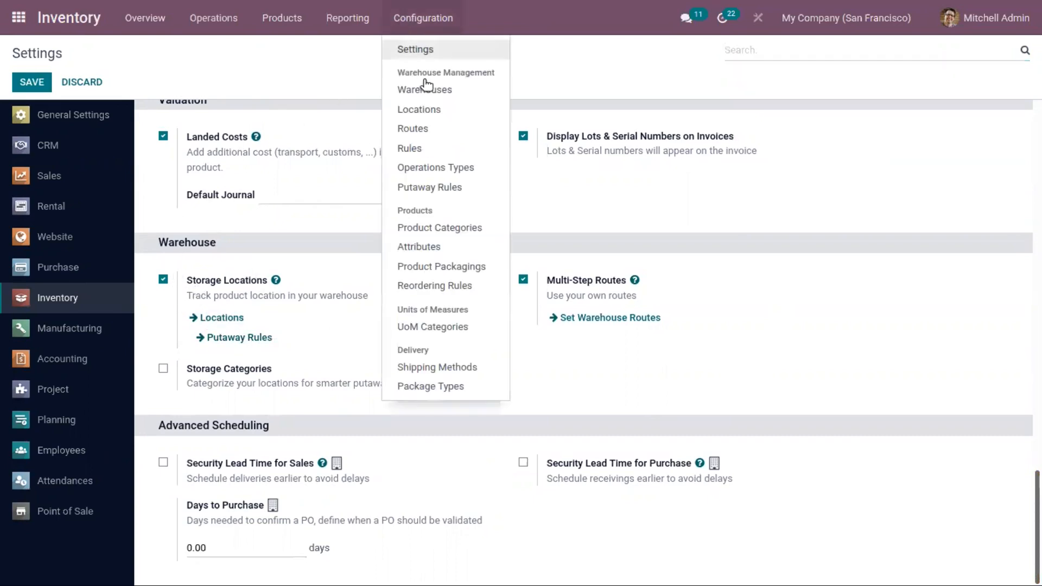
left_click(422, 110)
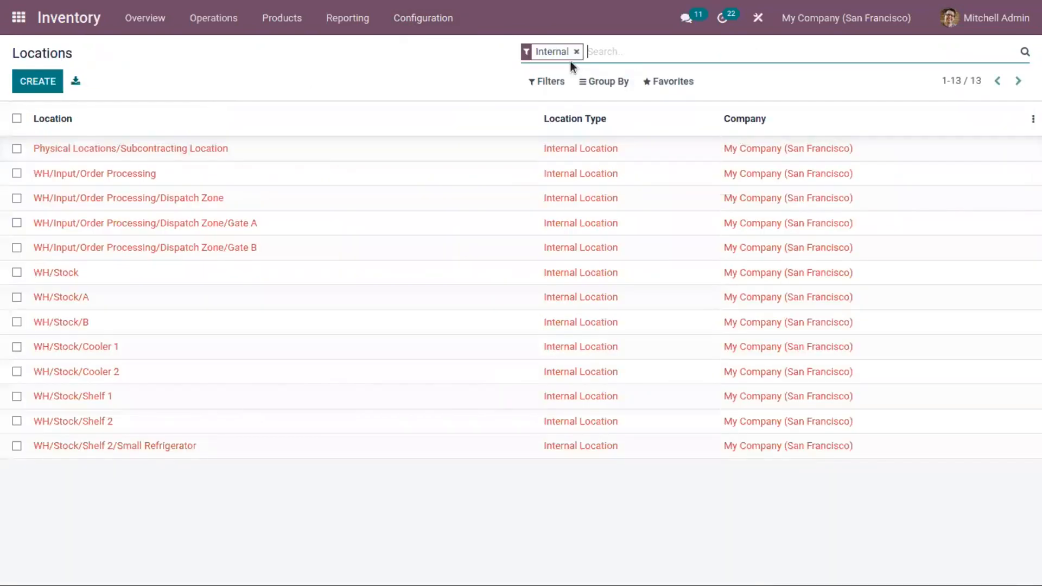
left_click(576, 52)
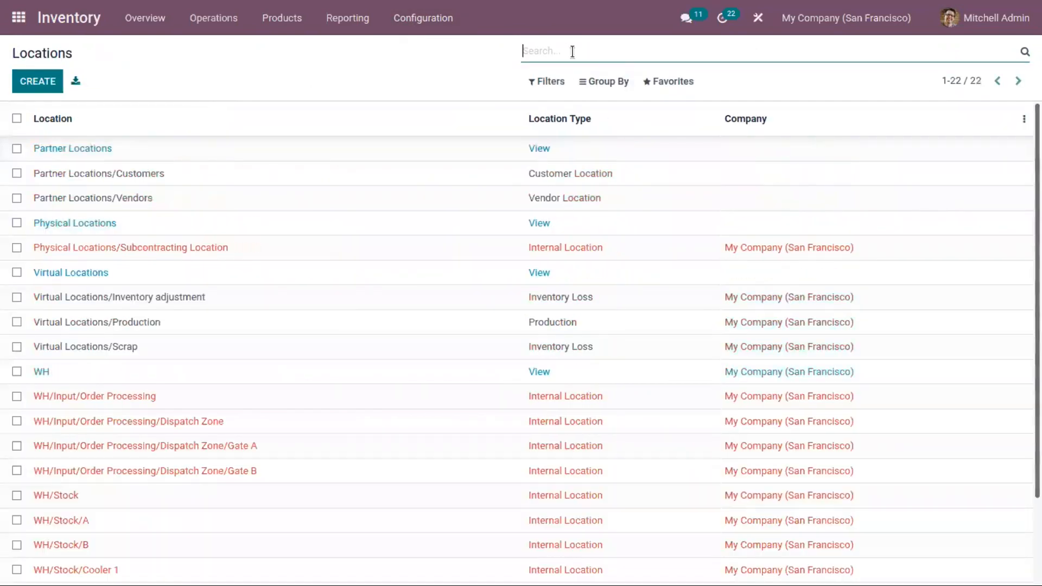
Step: Create a putaway rule that stores Strawberry Waffle arriving in WH/Stock in the sublocation WH/Stock/B
left_click(414, 18)
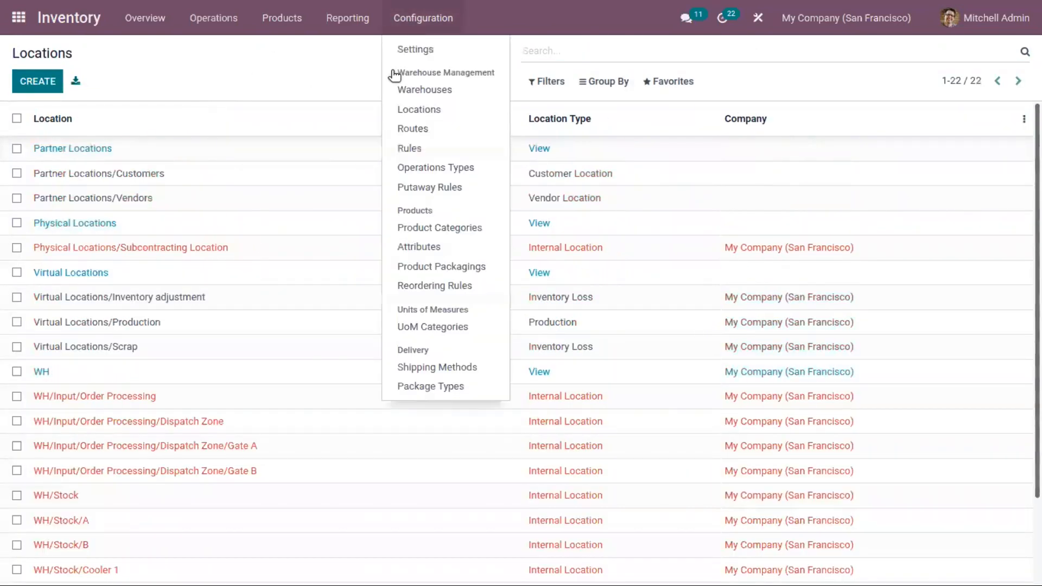
left_click(402, 185)
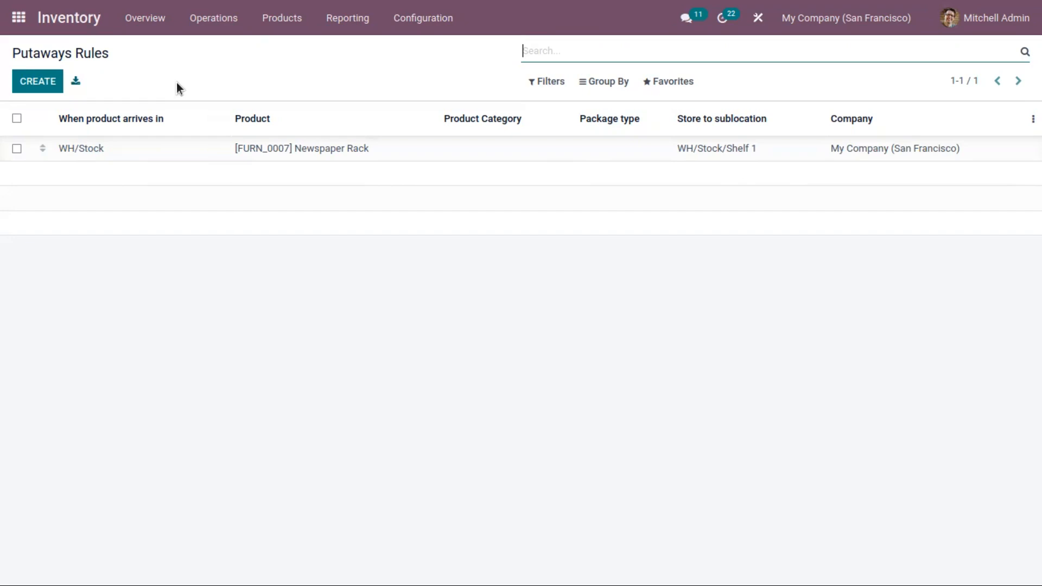
left_click(49, 81)
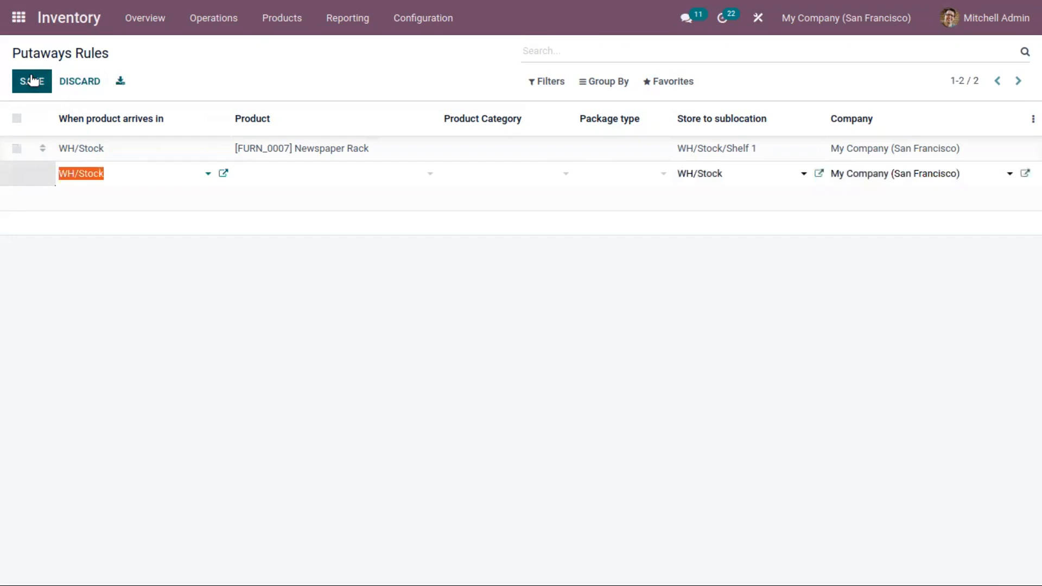
left_click(298, 173)
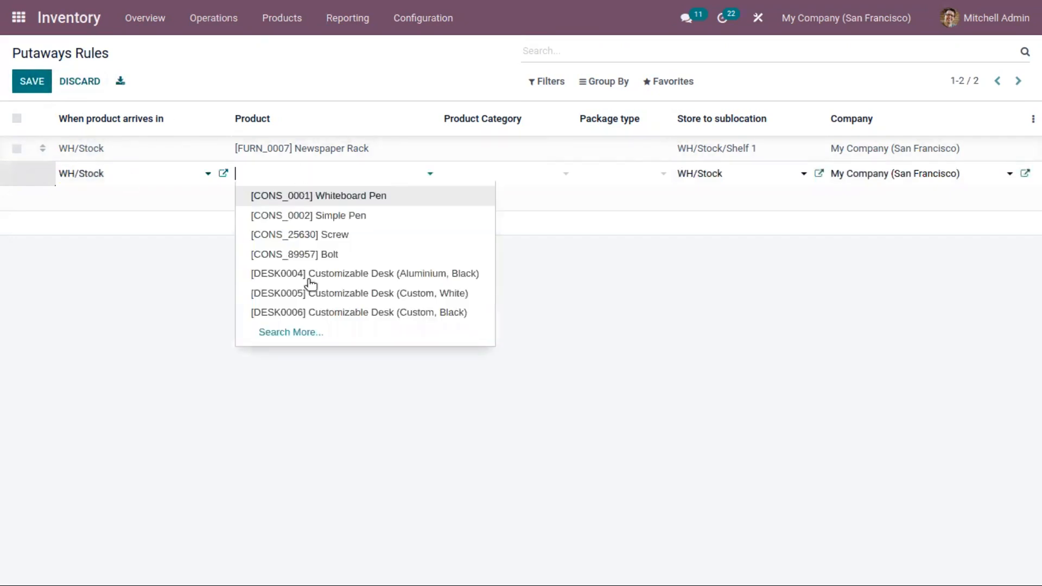
type("str")
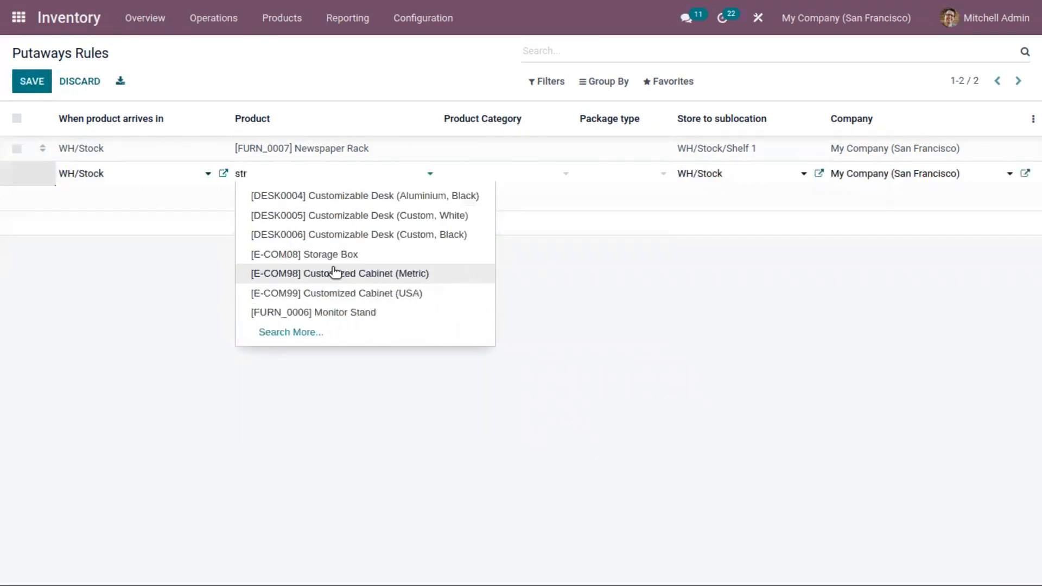
left_click(332, 196)
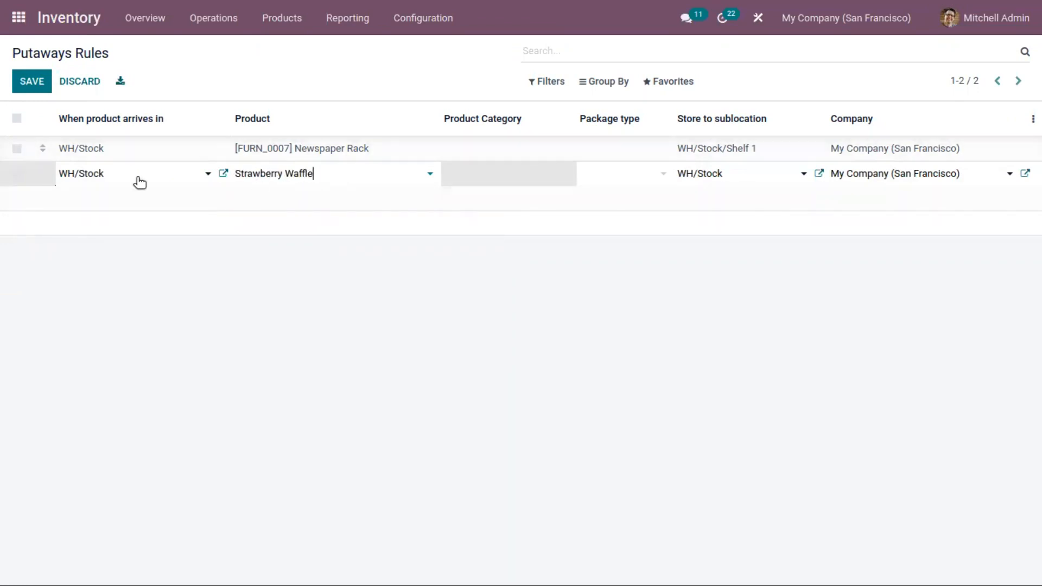
left_click(721, 174)
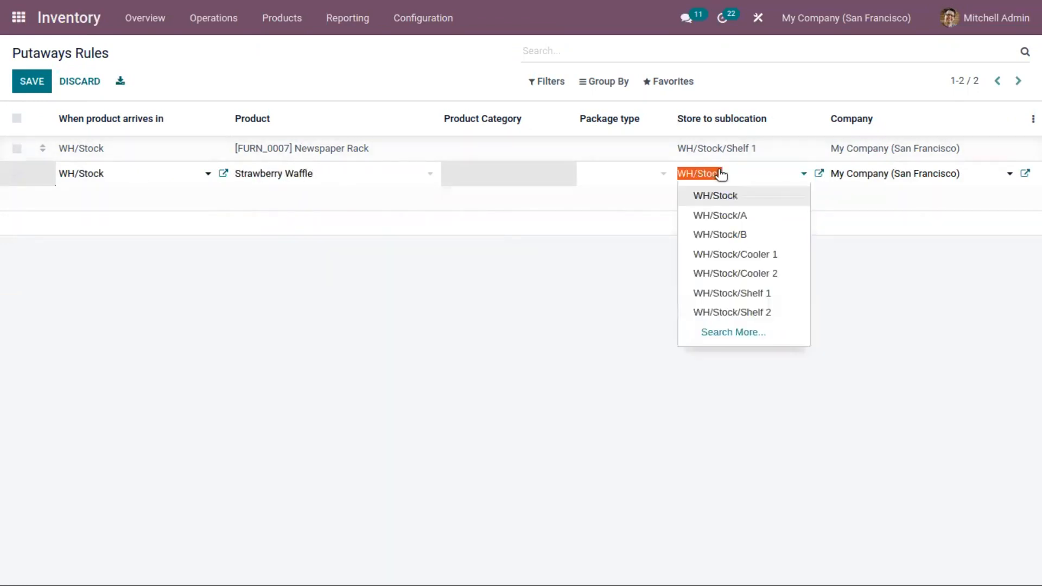
left_click(748, 237)
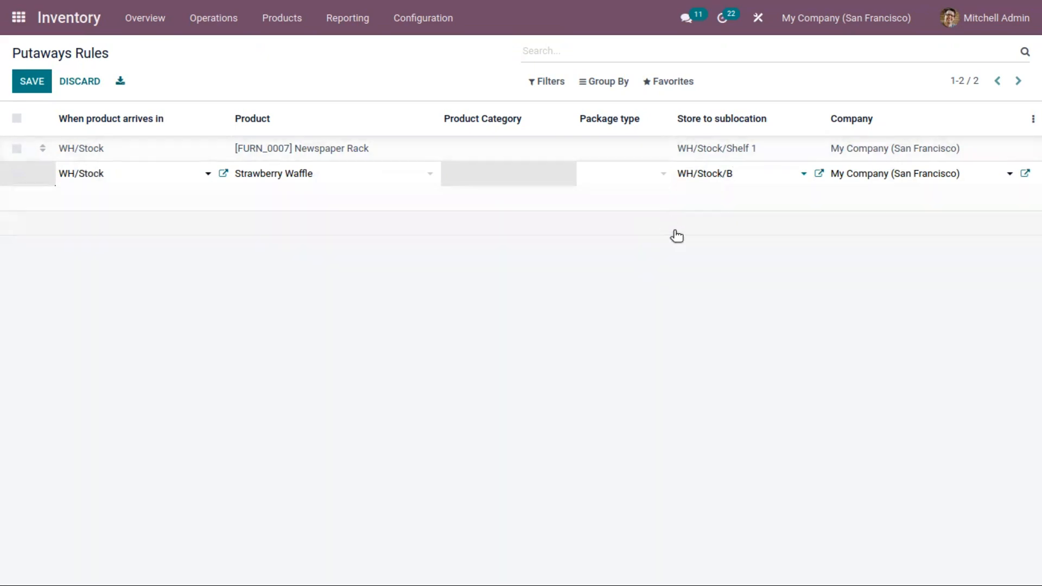
left_click(801, 289)
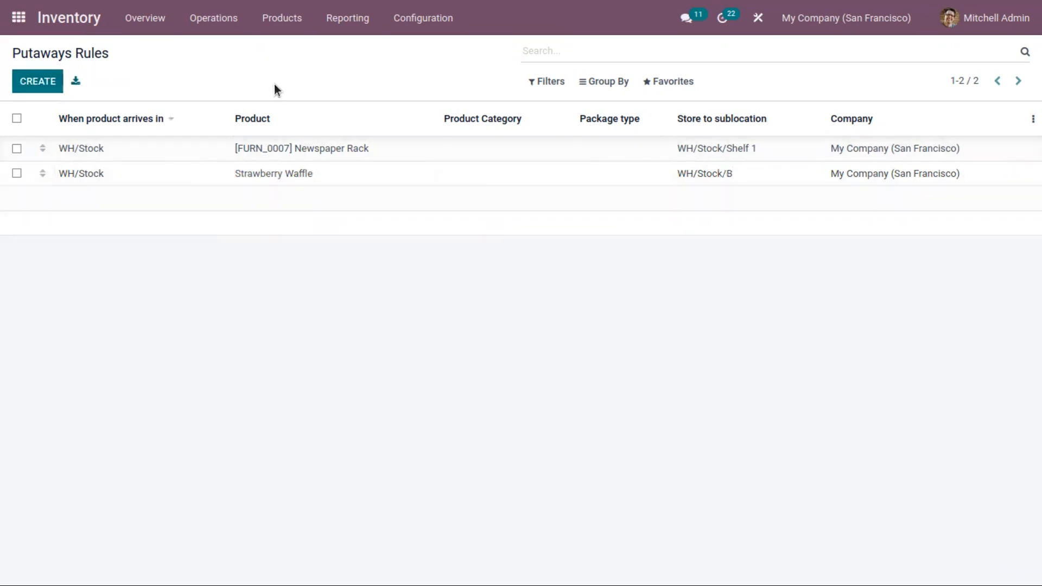
Step: Switch to the Purchase app and start a new purchase order with Azure Interior as vendor
left_click(19, 18)
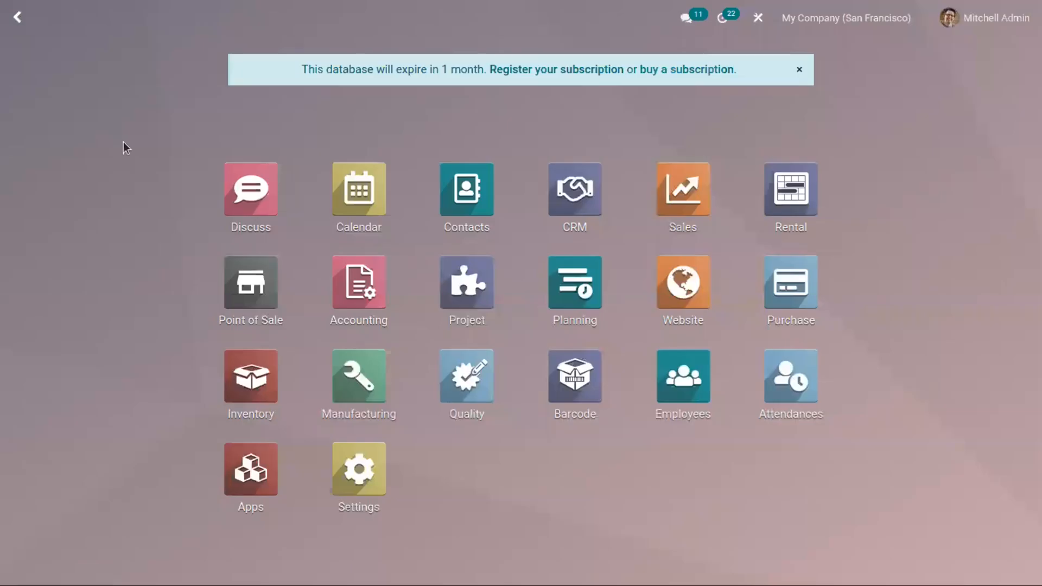
left_click(787, 305)
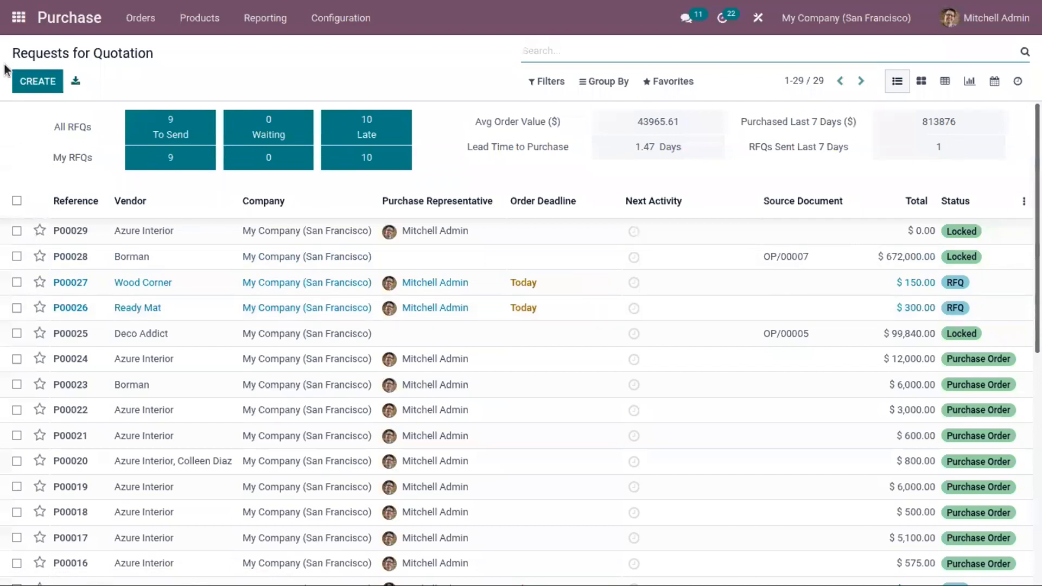
left_click(37, 83)
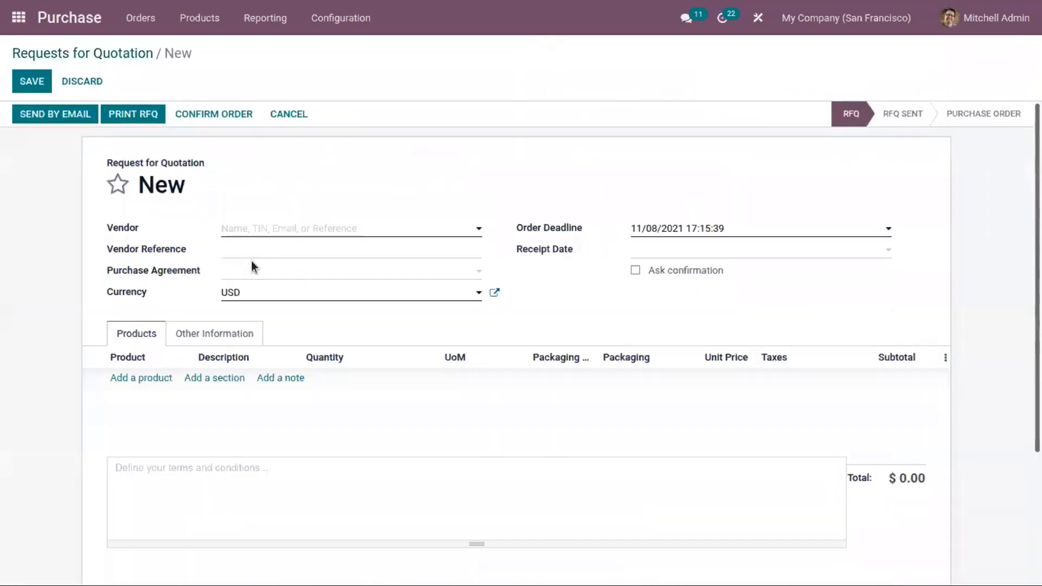
left_click(142, 53)
left_click(140, 18)
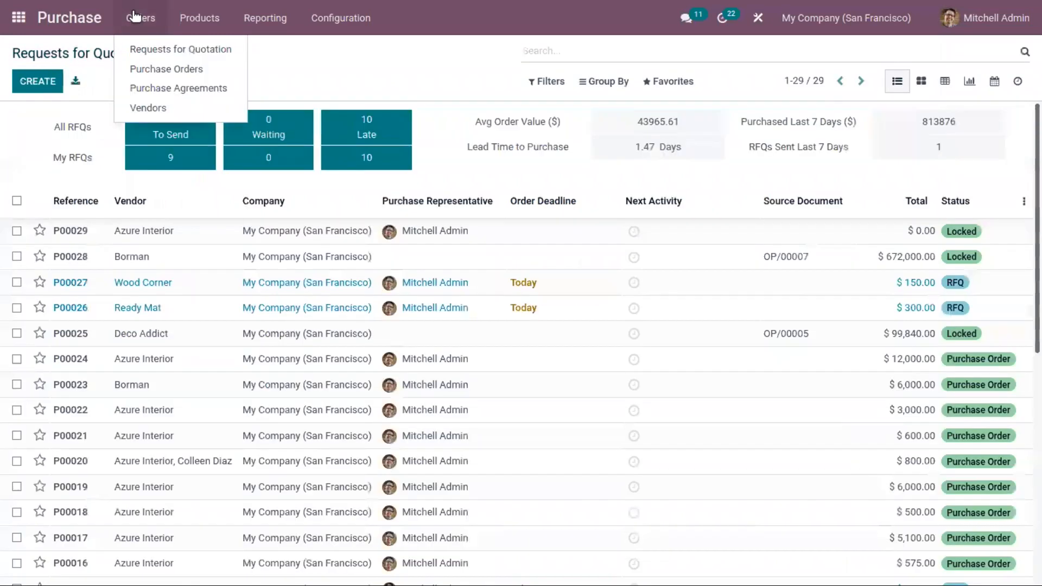
left_click(165, 68)
left_click(47, 79)
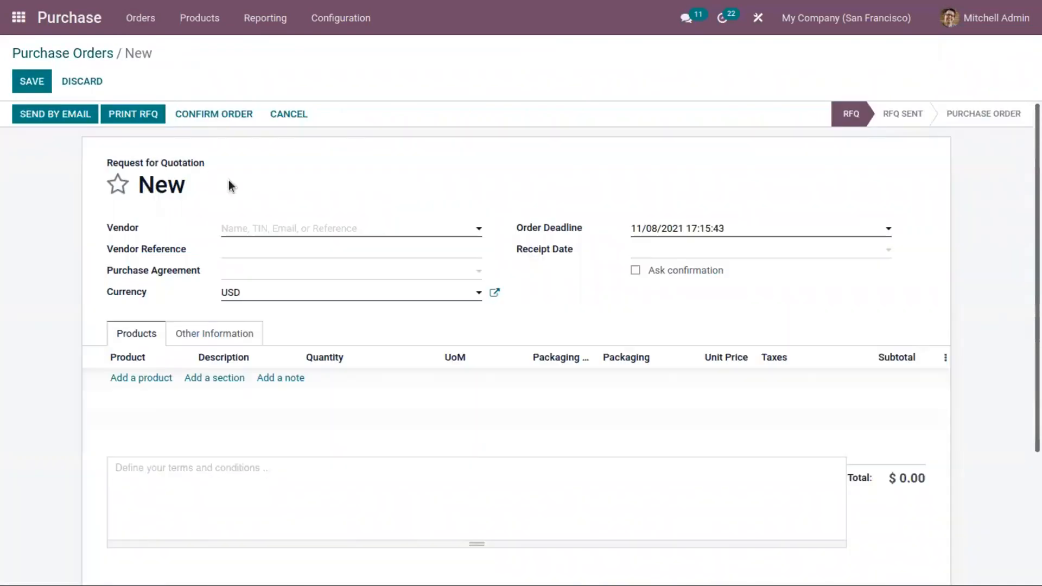
left_click(274, 228)
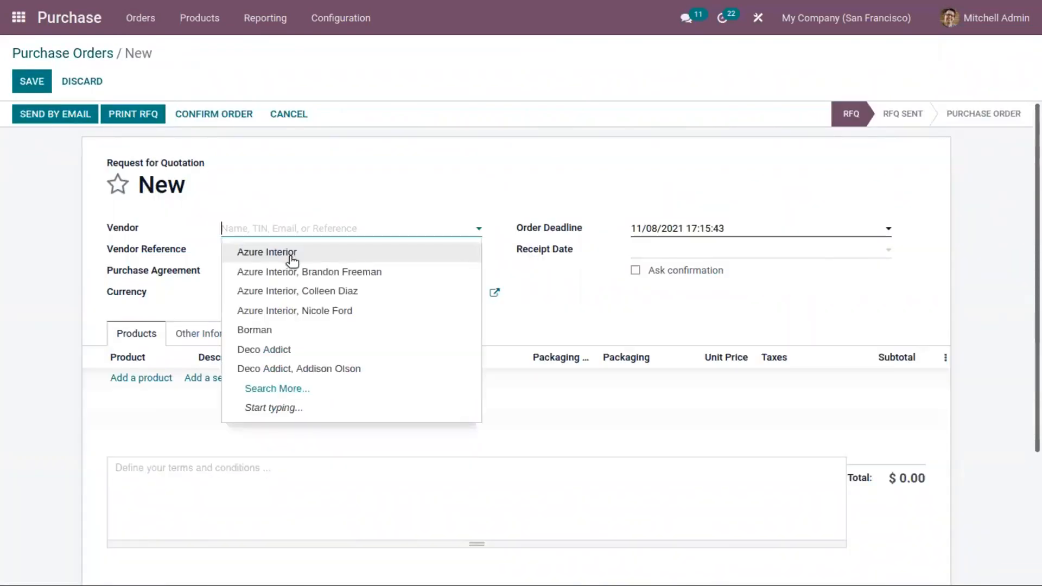
left_click(280, 249)
Step: Add a product line for Strawberry Waffle with a quantity of 2 to the purchase order
left_click(144, 377)
type("st")
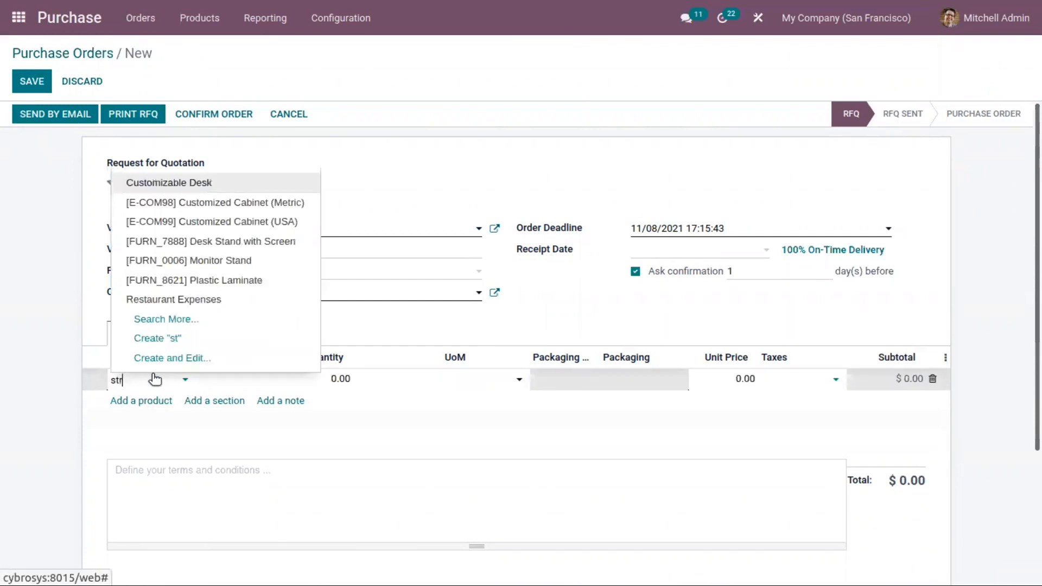
type("r")
left_click(173, 401)
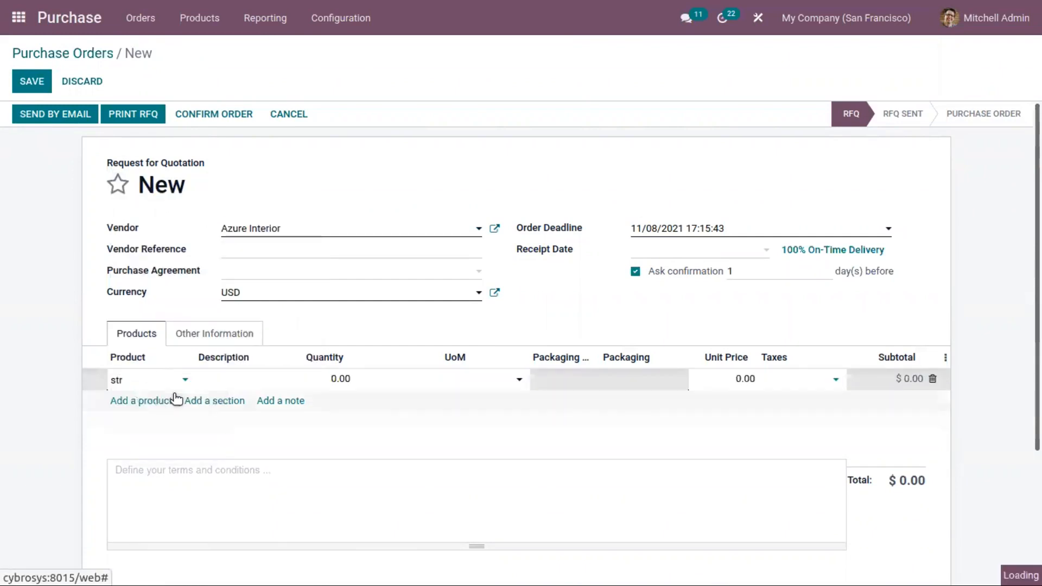
left_click(339, 373)
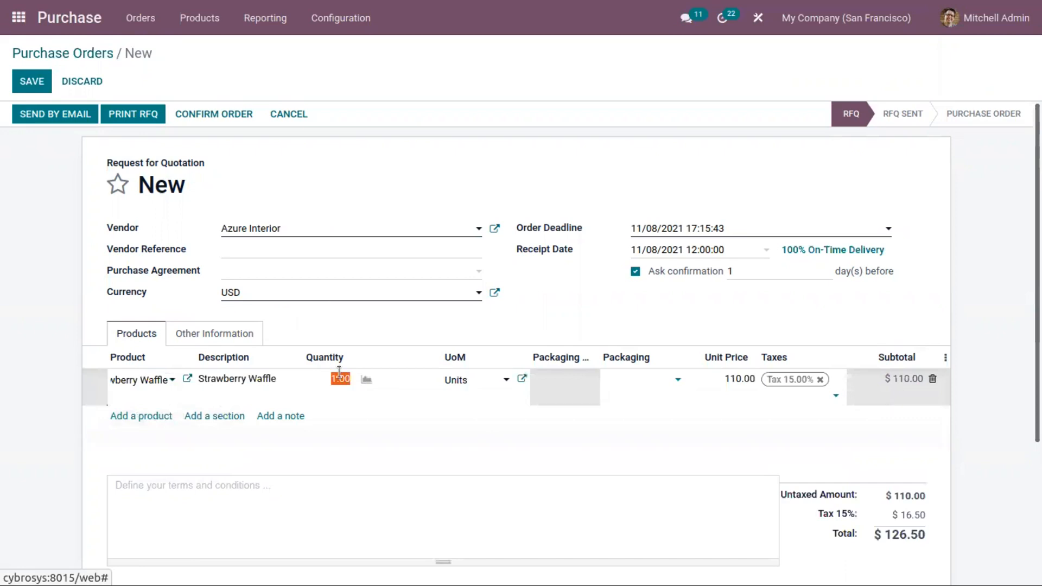
type("2")
left_click(311, 315)
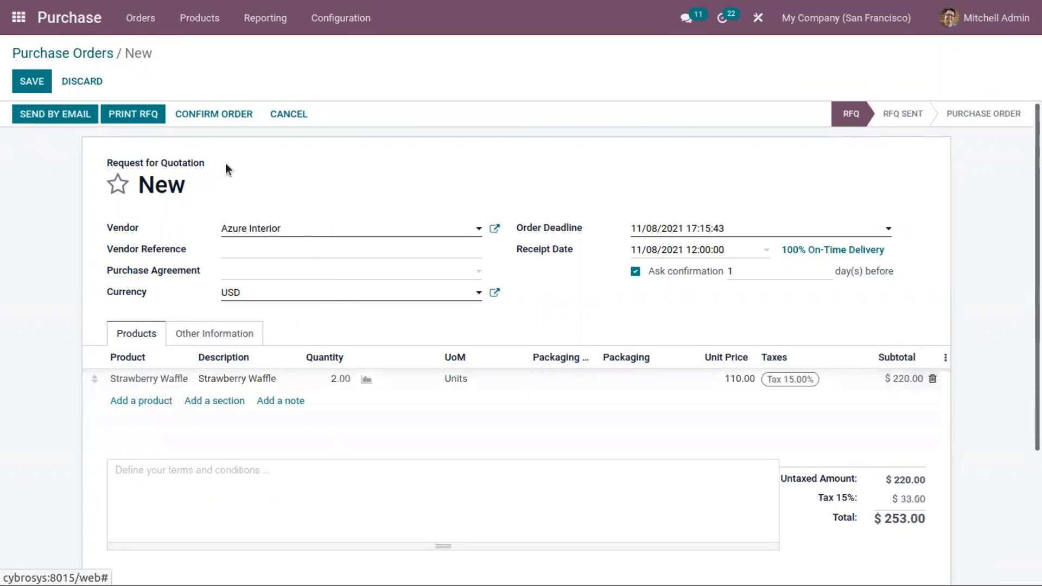
Step: Confirm the purchase order and validate the receipt of its products
left_click(214, 113)
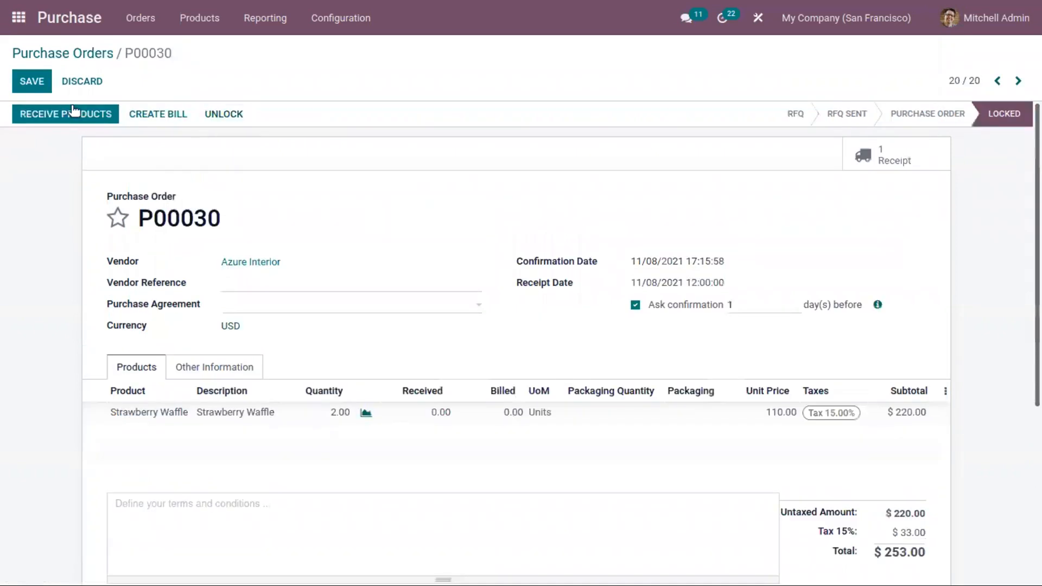
left_click(61, 120)
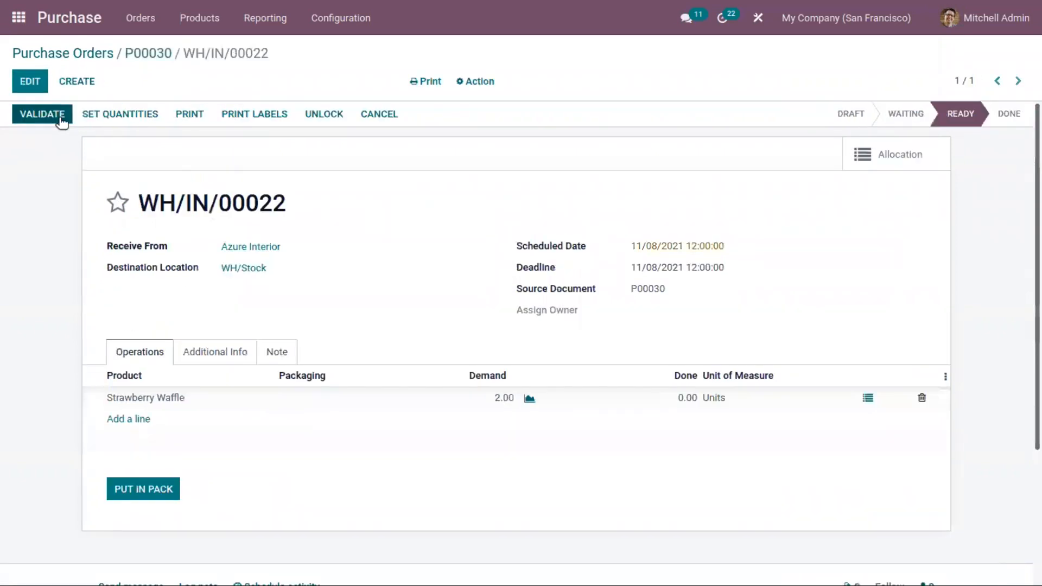
left_click(53, 114)
left_click(190, 154)
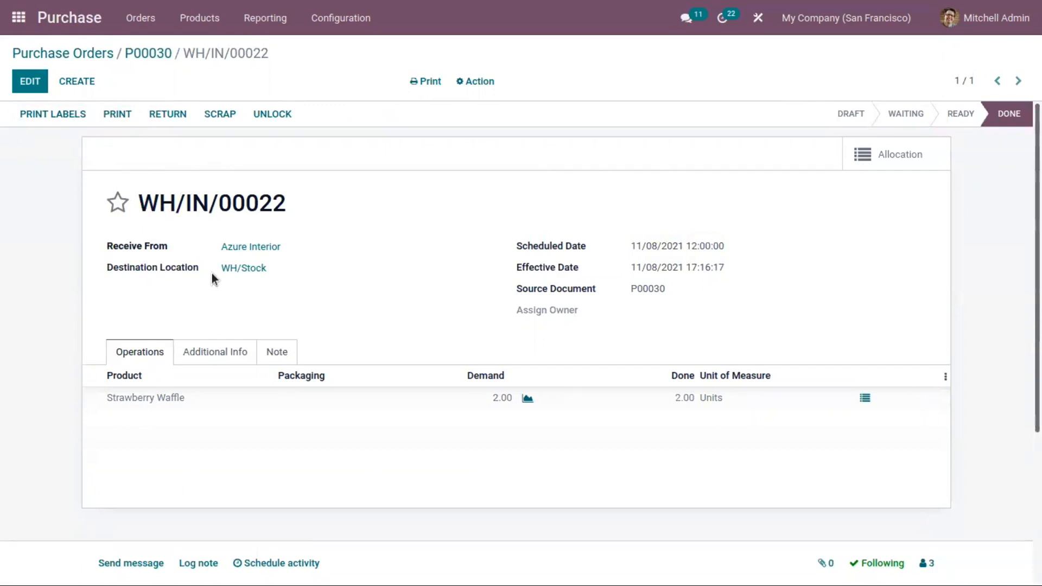
Step: Switch to the Inventory app and examine the Strawberry Waffle entries in the Product Moves report
left_click(19, 17)
left_click(236, 395)
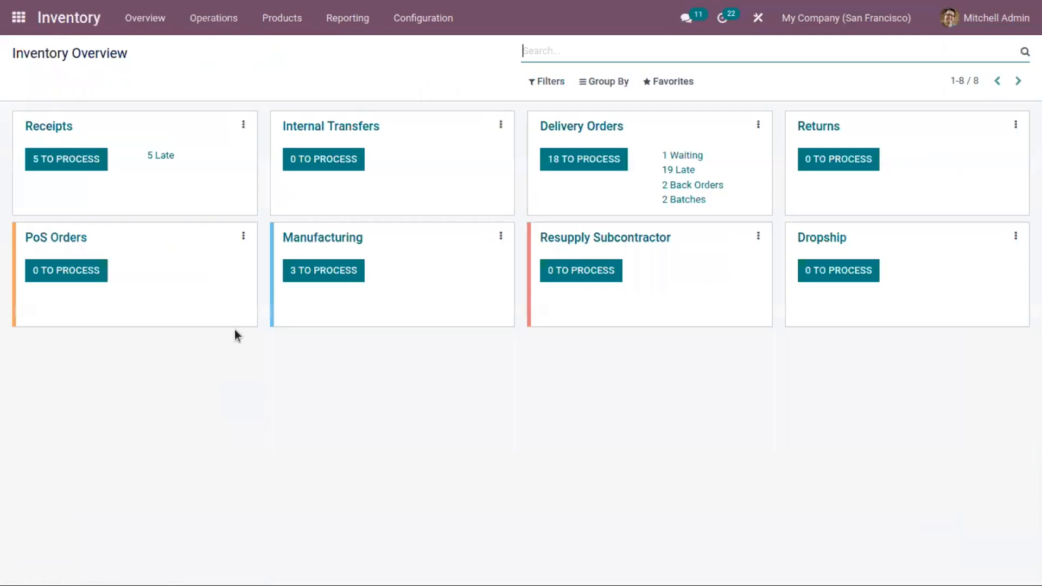
left_click(343, 22)
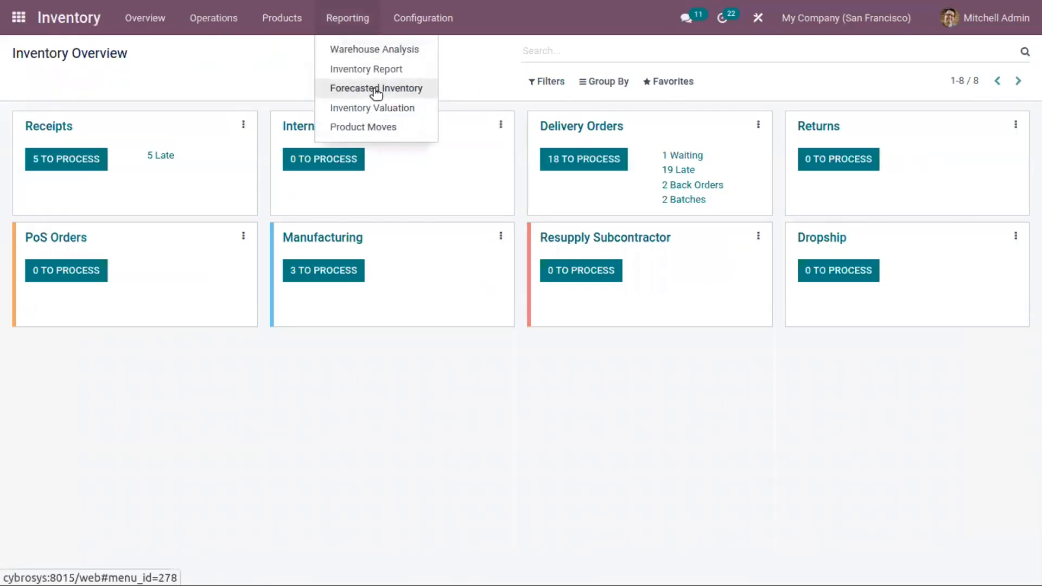
left_click(379, 127)
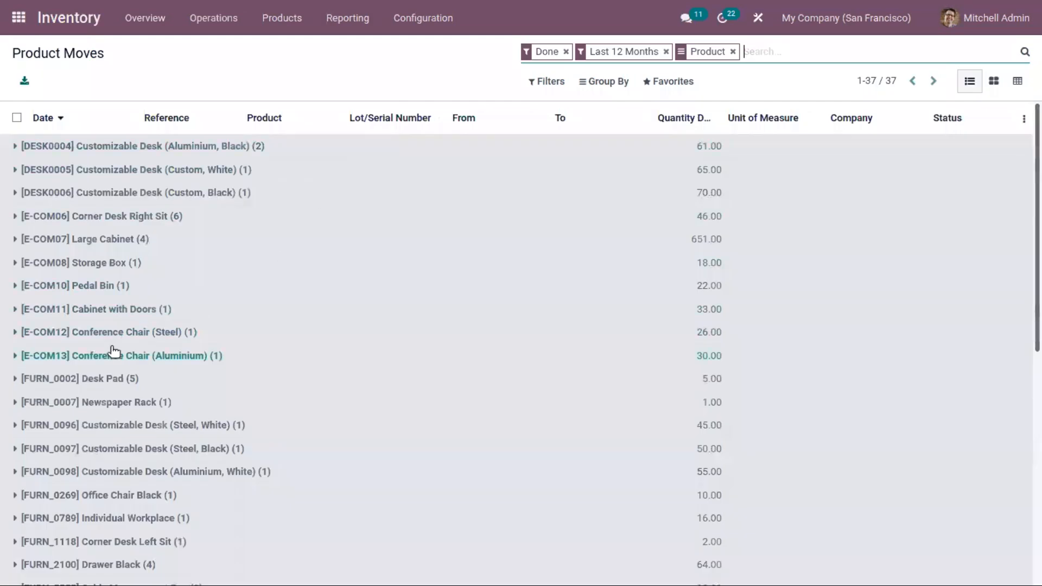
scroll(521, 325, "down", 8)
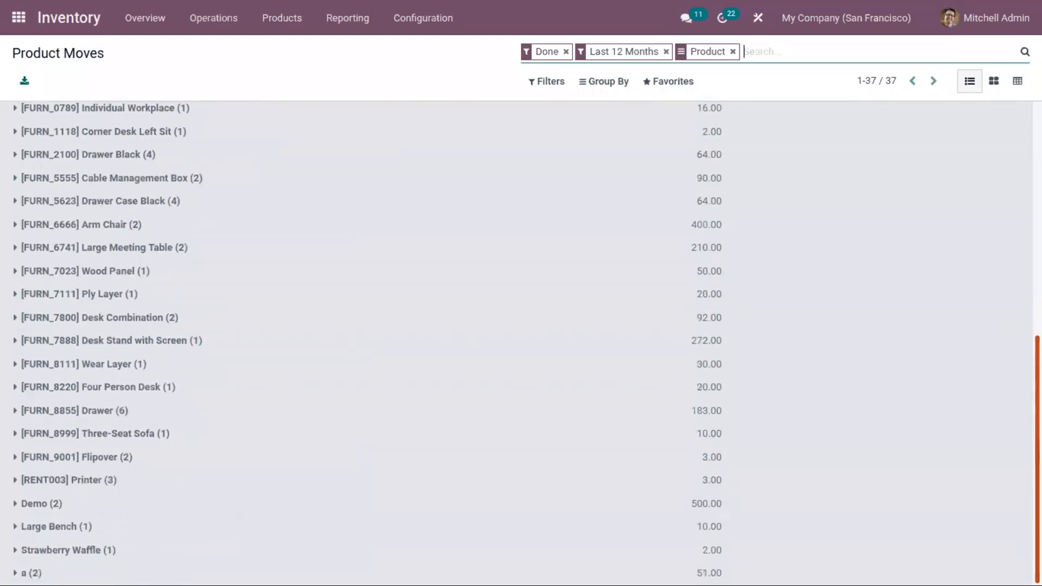
left_click(33, 551)
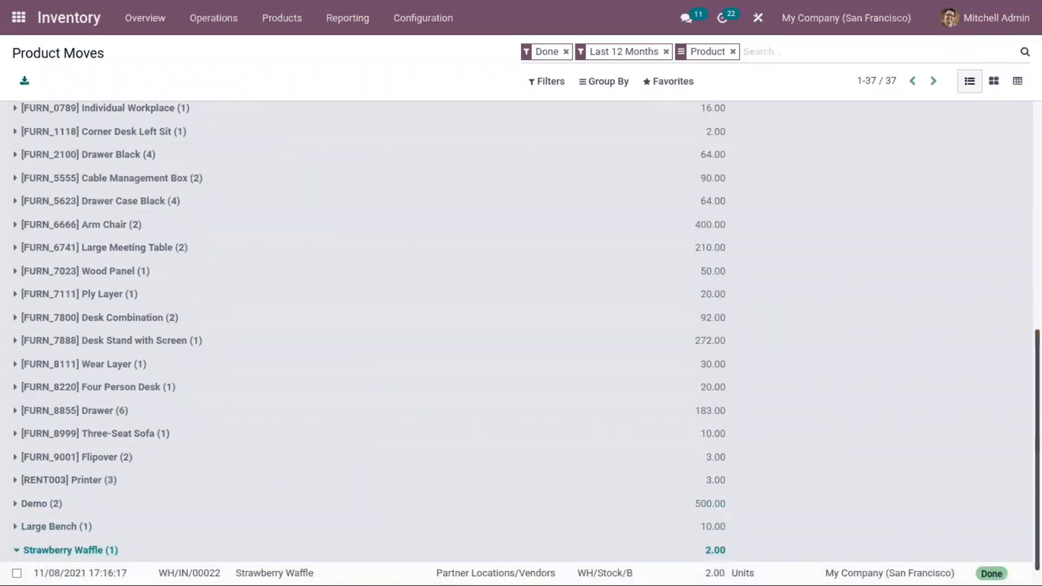
scroll(1010, 191, "up", 8)
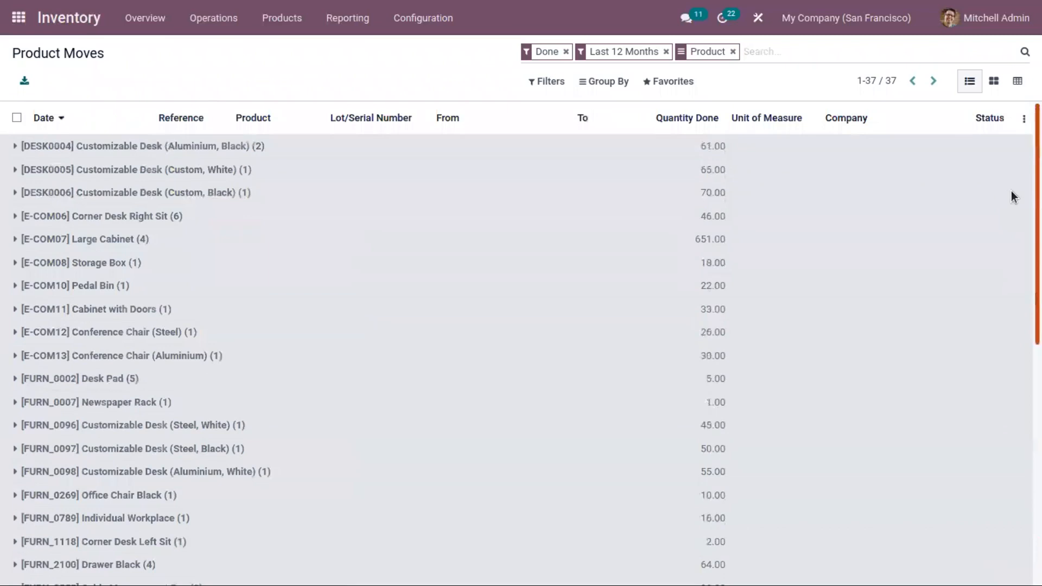
scroll(1011, 190, "down", 8)
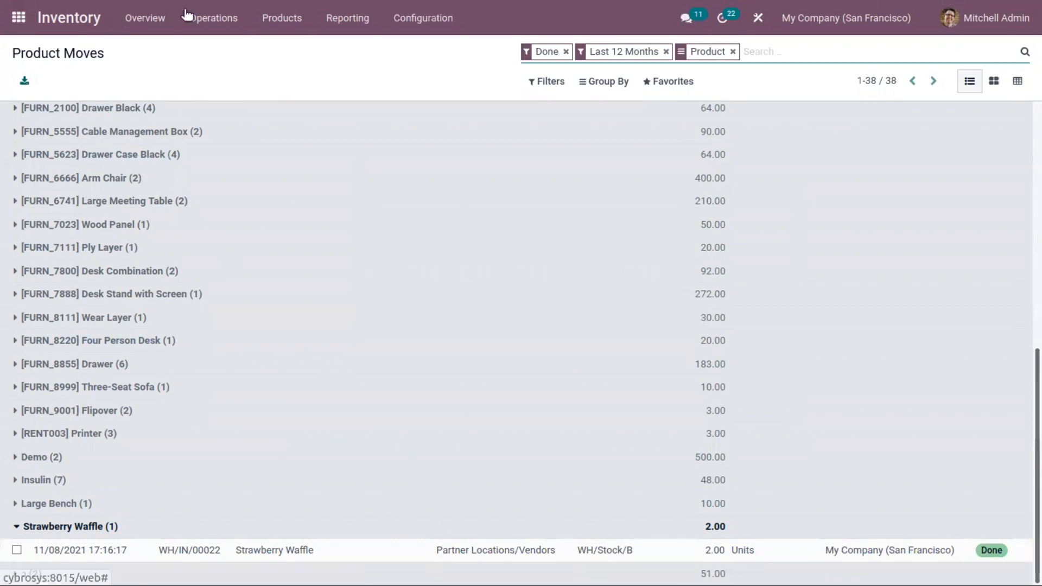
Step: Open the Receipts operation type configuration, review its Show and Pre-fill Detailed Operations options, and save it
left_click(158, 17)
left_click(242, 129)
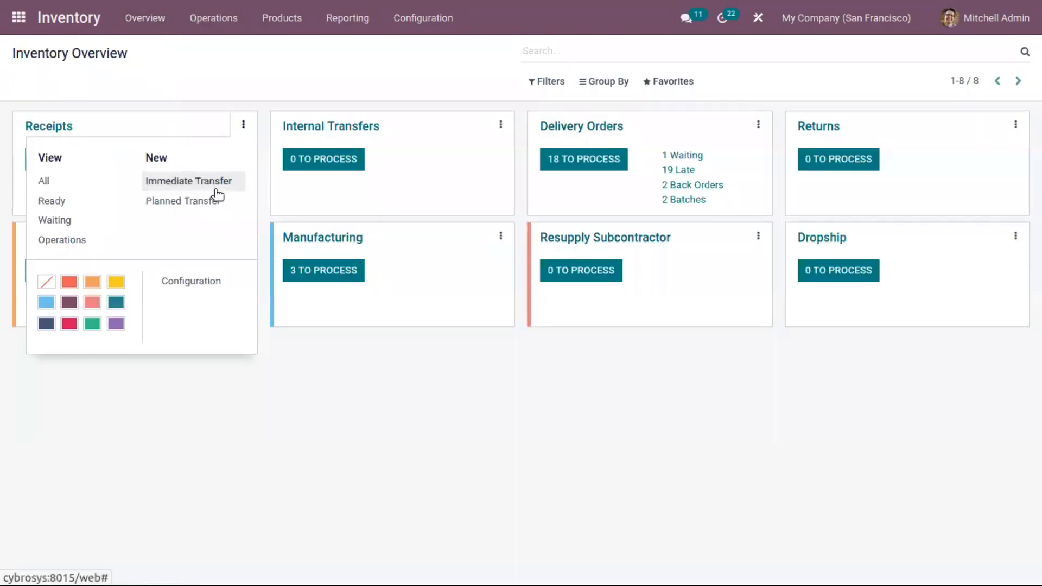
left_click(208, 278)
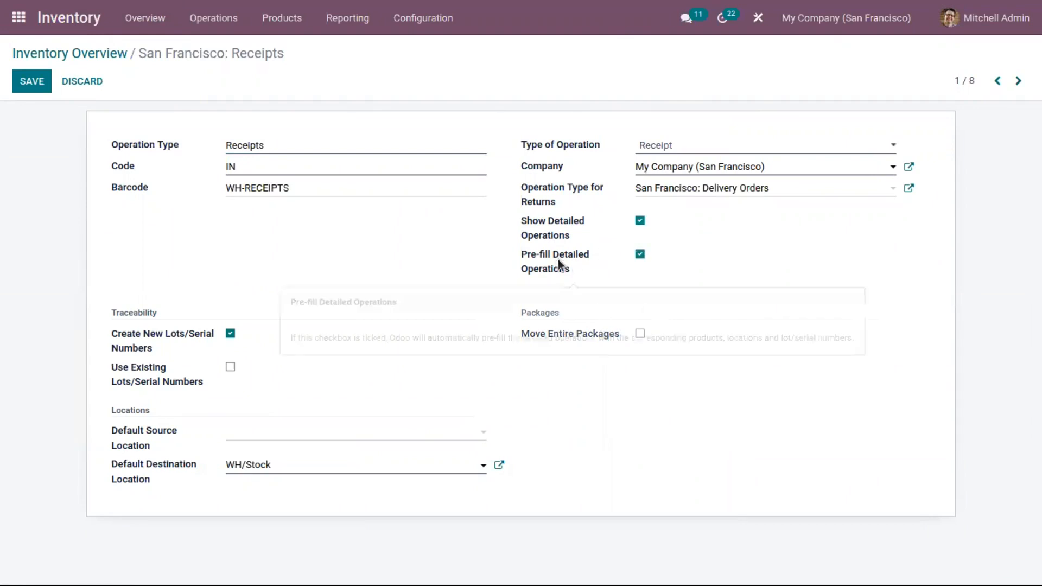
left_click(24, 83)
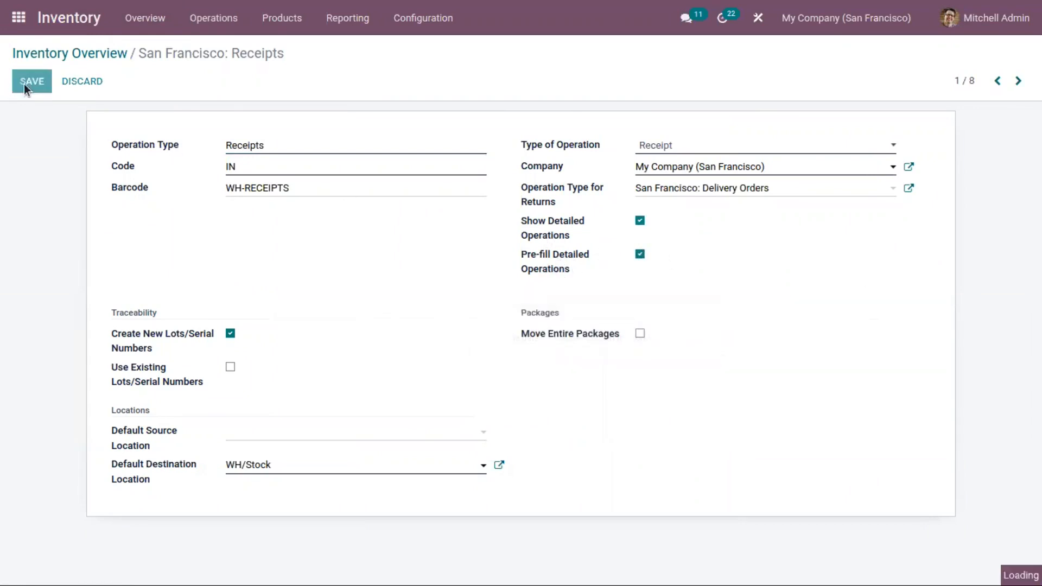
Step: Switch to the Purchase app and open the receipt of the Strawberry Waffle purchase order to check its destination location
left_click(19, 18)
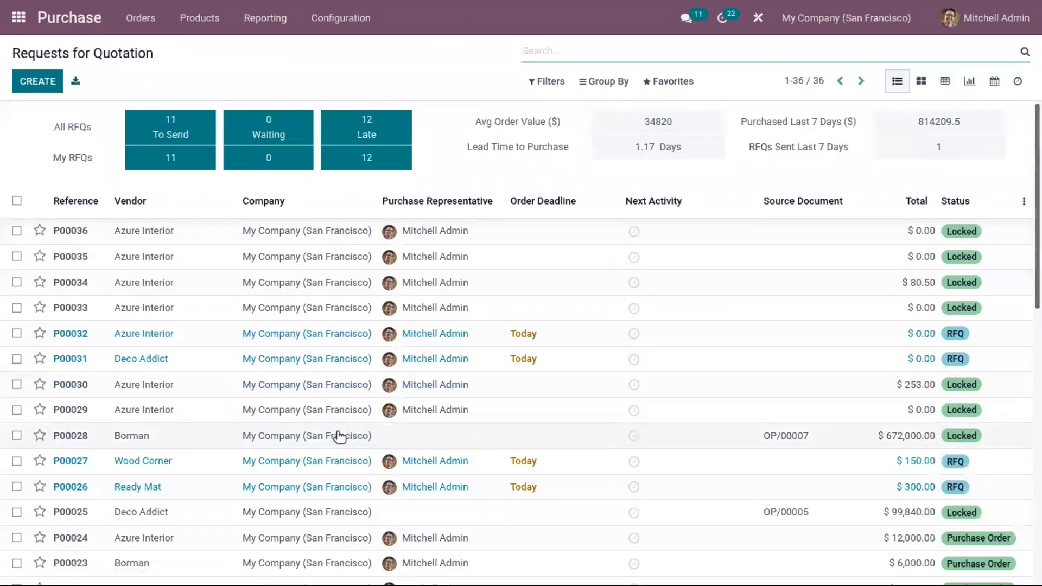
scroll(374, 424, "down", 3)
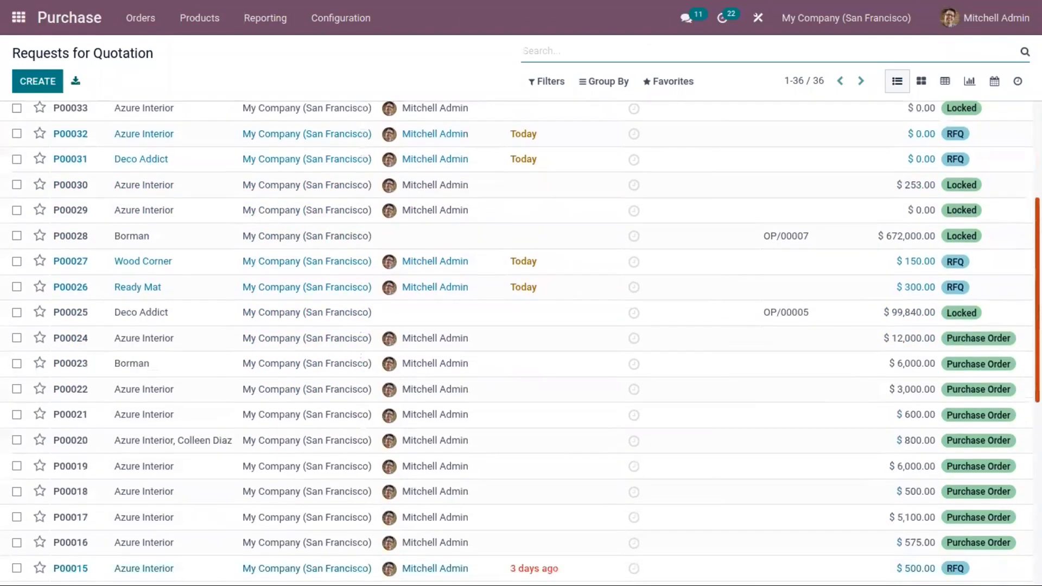
left_click(289, 187)
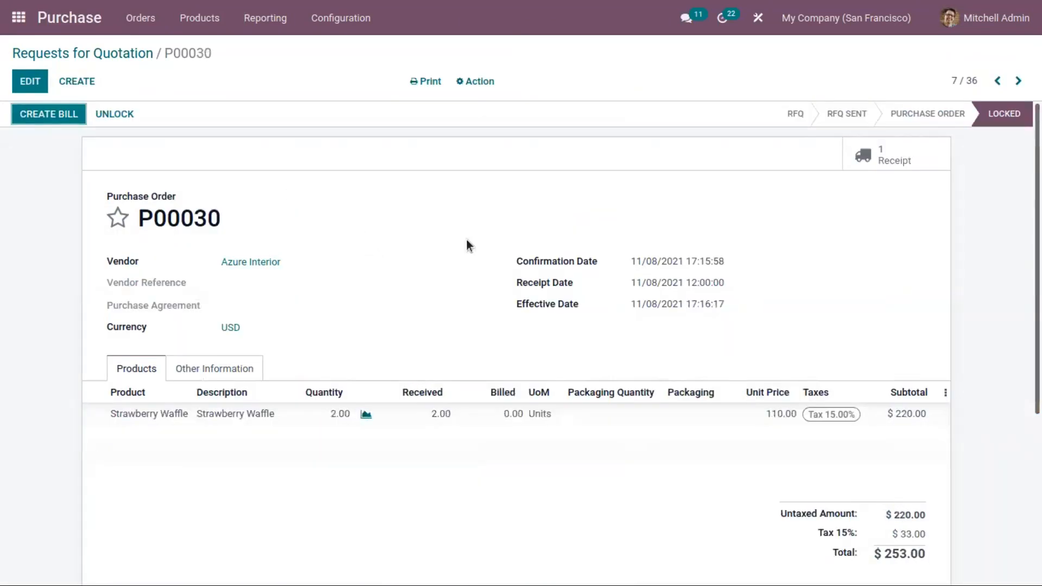
left_click(882, 155)
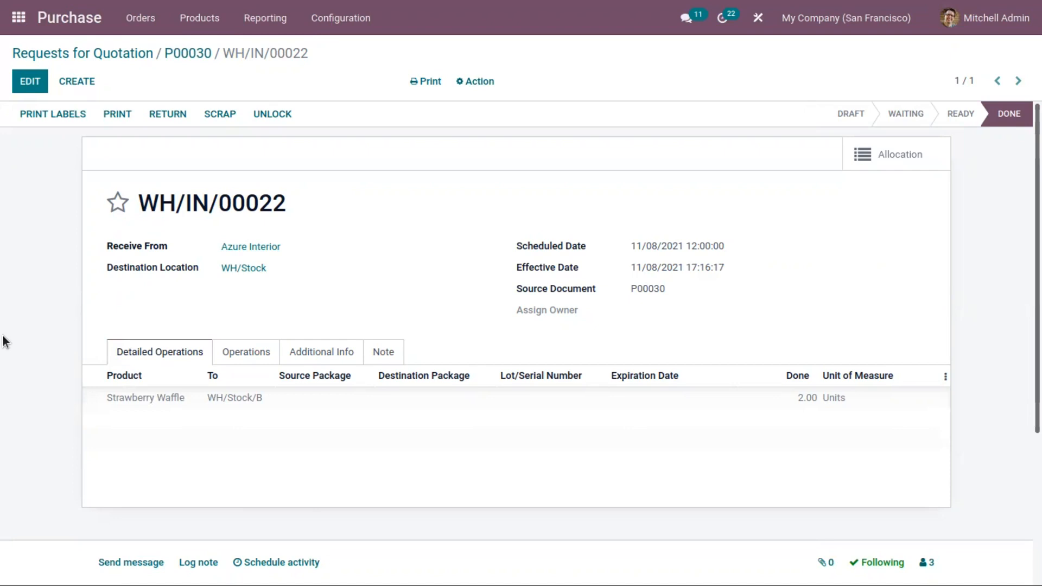
Step: Switch to the Inventory app, enable Storage Categories in the Warehouse settings, and save the settings
left_click(18, 22)
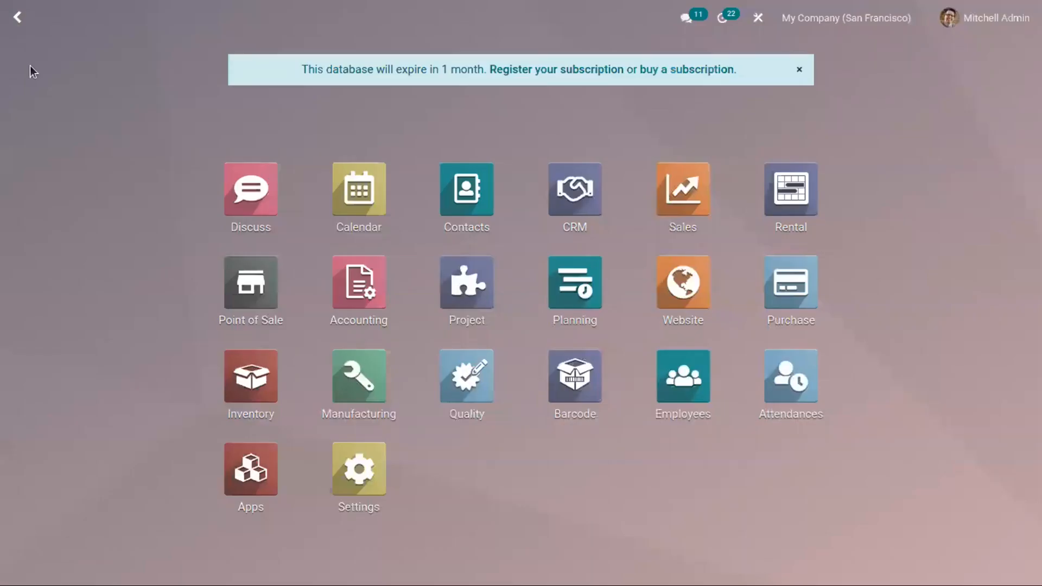
left_click(252, 392)
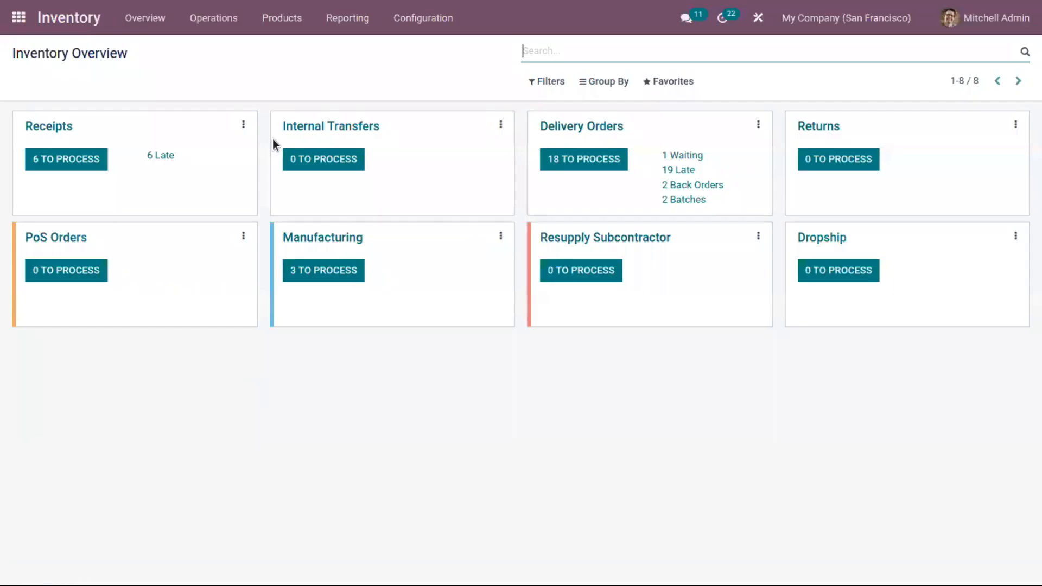
left_click(422, 22)
left_click(416, 47)
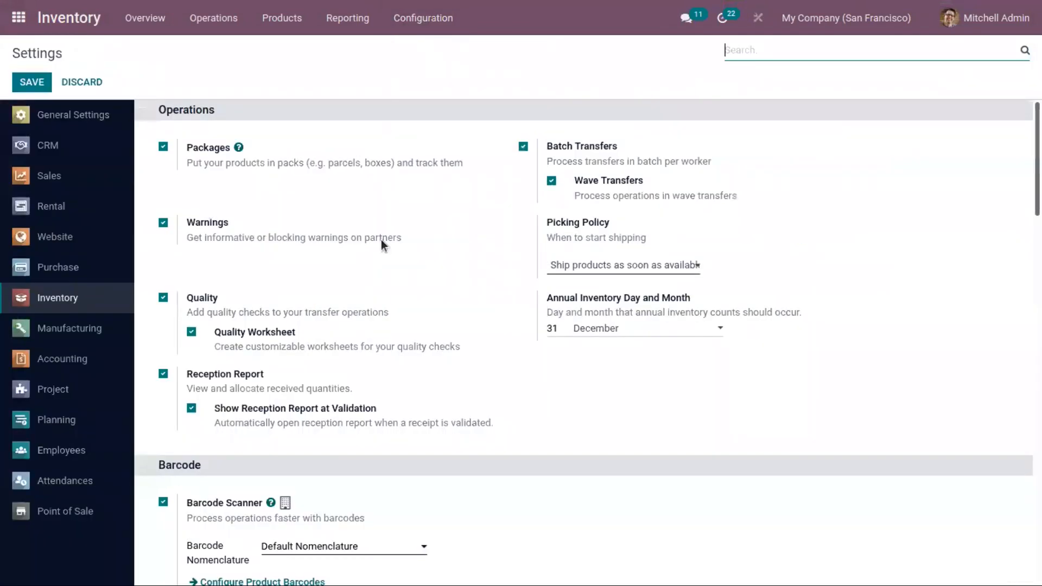
left_click_drag(1037, 130, 1036, 500)
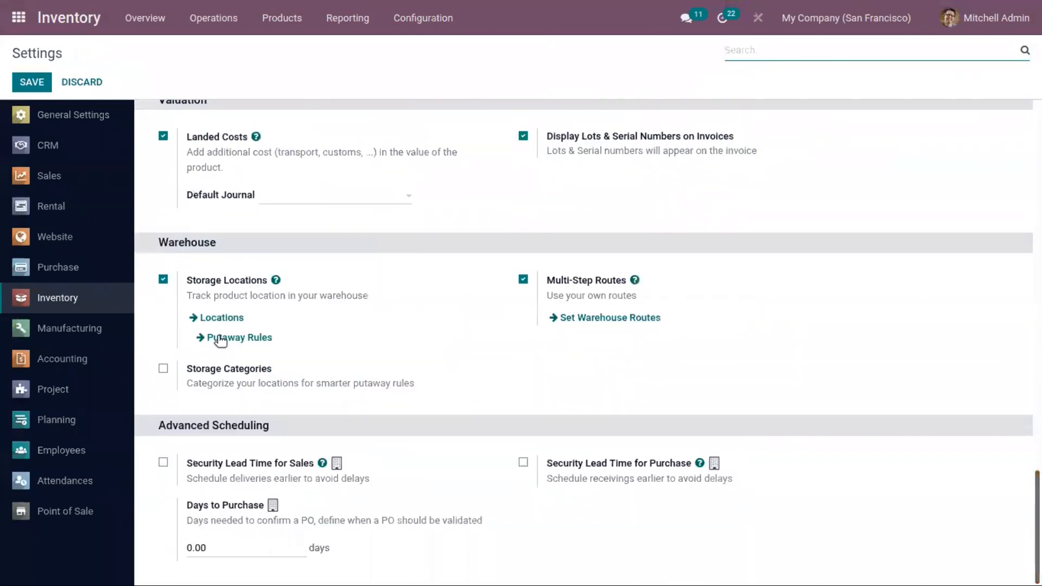
left_click(162, 369)
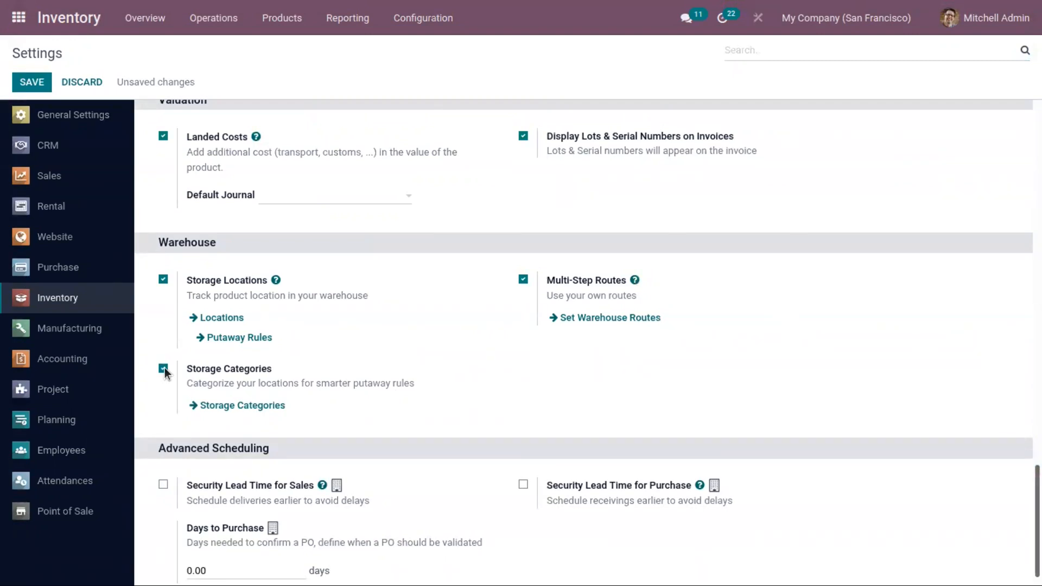
left_click(34, 73)
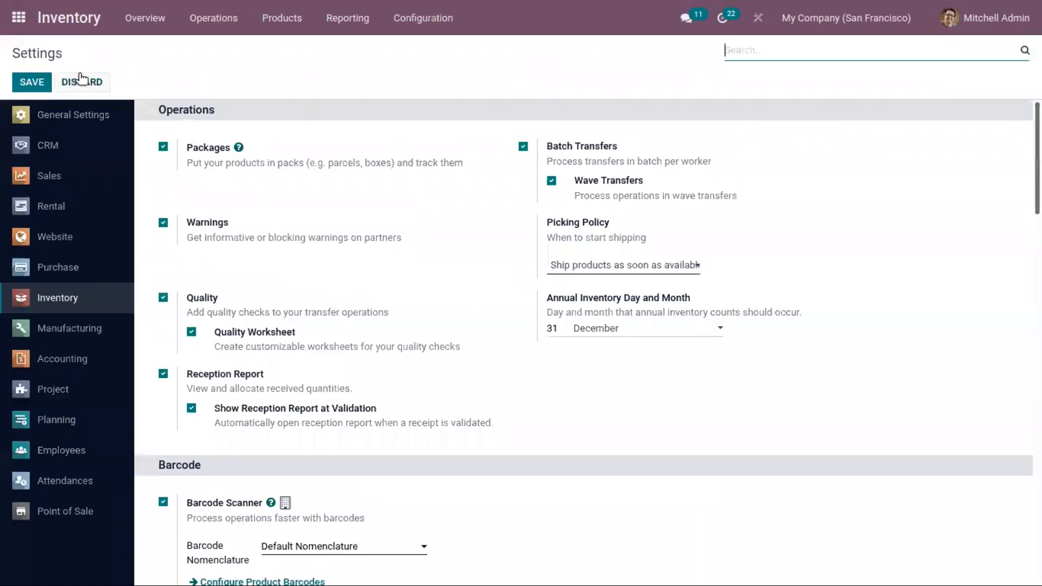
Step: Open the Cold storage record in the Storage Categories list
left_click(413, 21)
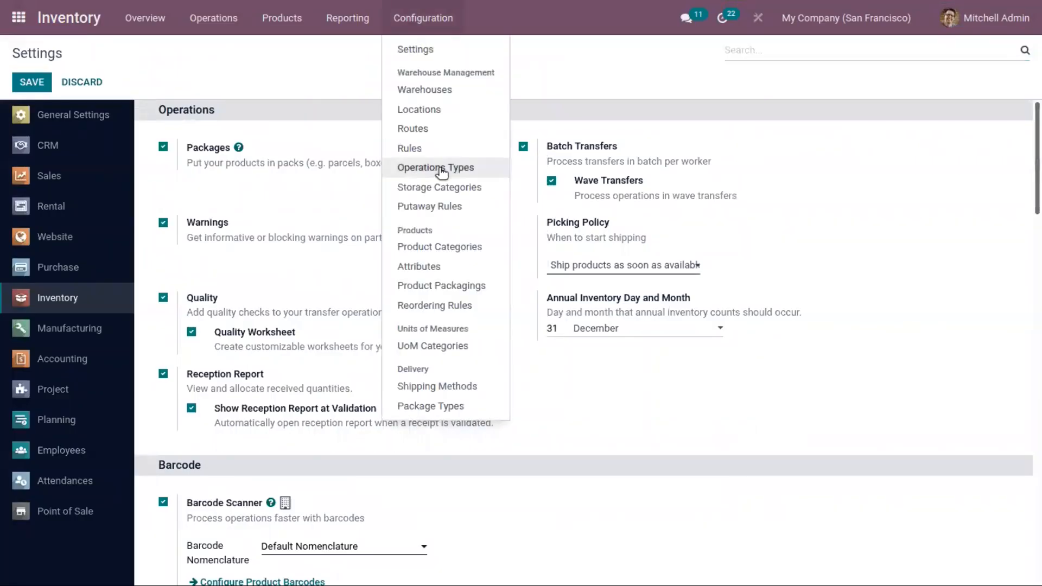
left_click(447, 188)
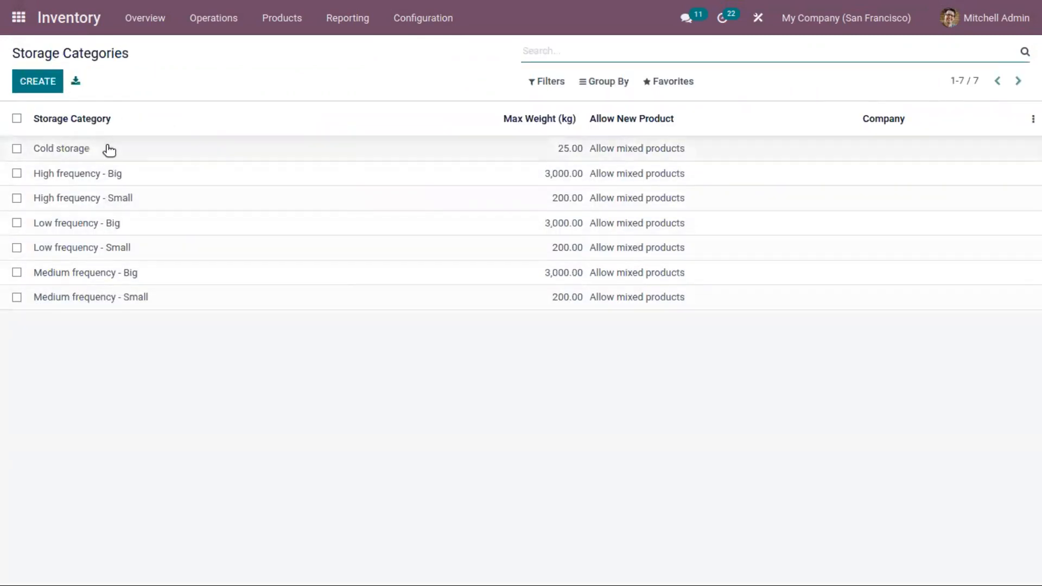
left_click(86, 150)
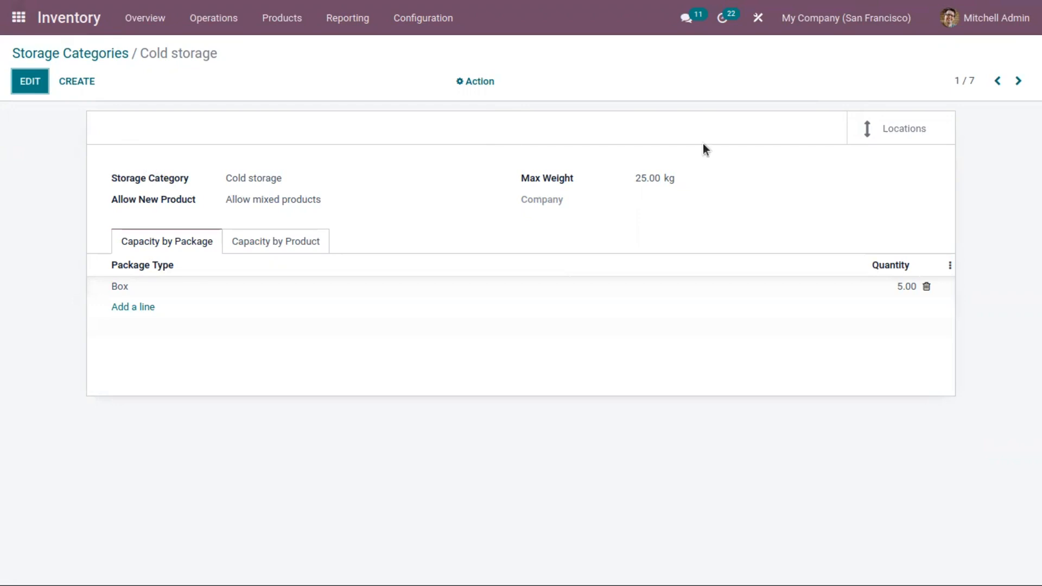
Step: Examine the Cooler 1 and Cooler 2 locations linked to the Cold storage category and return to the category
left_click(875, 122)
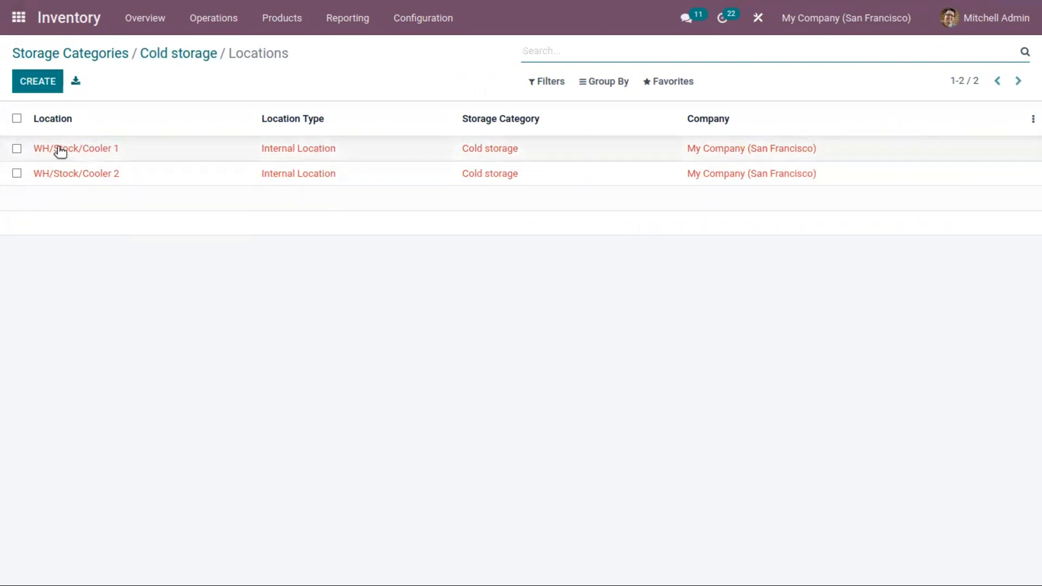
left_click(190, 155)
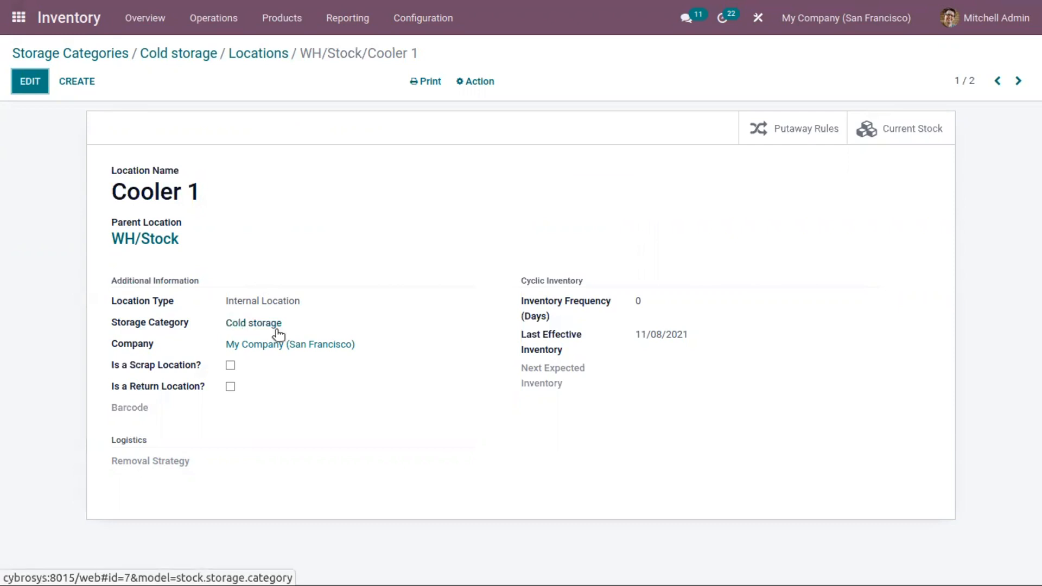
left_click(258, 53)
left_click(126, 173)
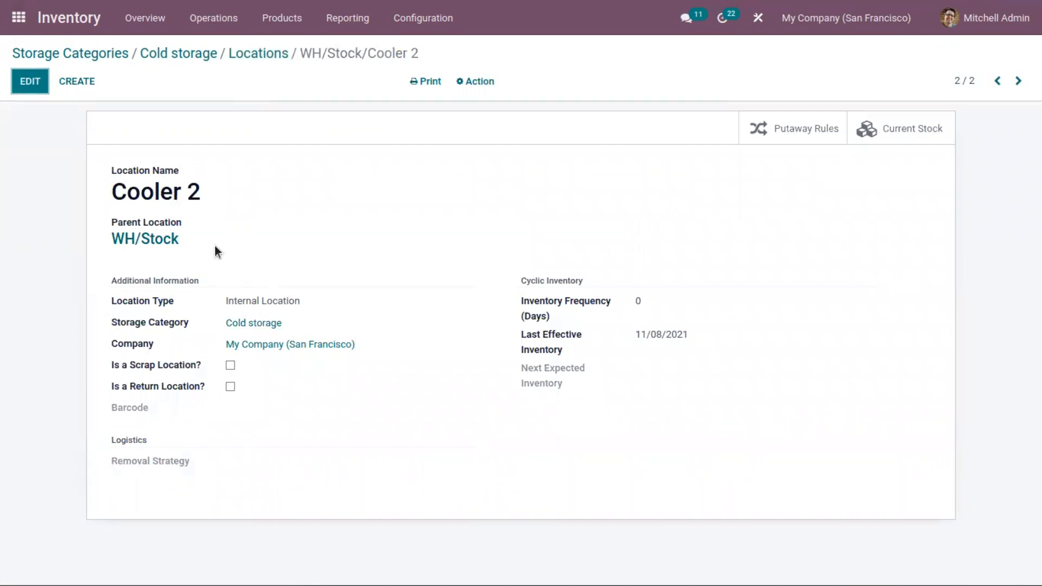
left_click(242, 53)
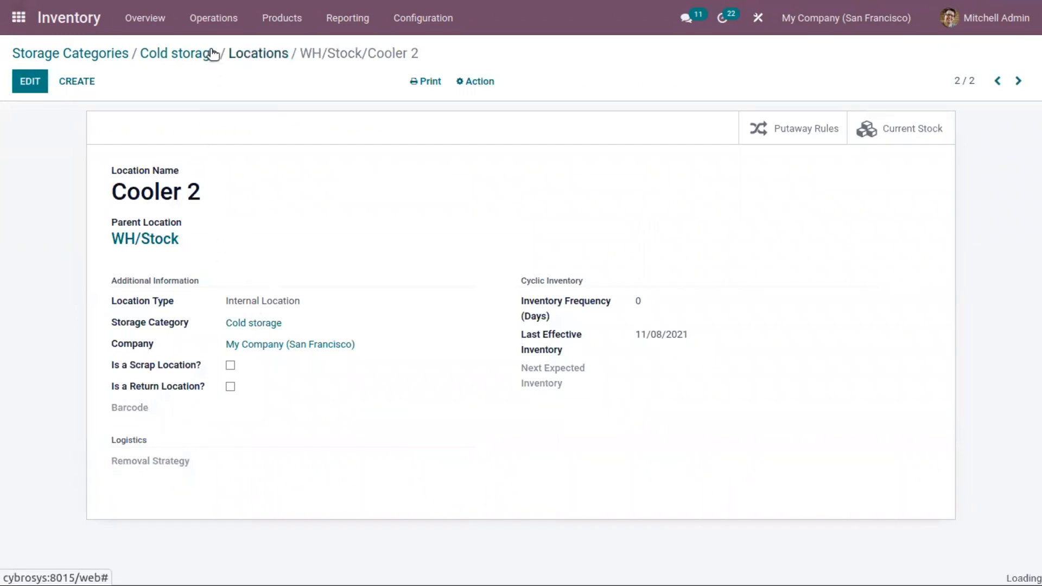
left_click(203, 53)
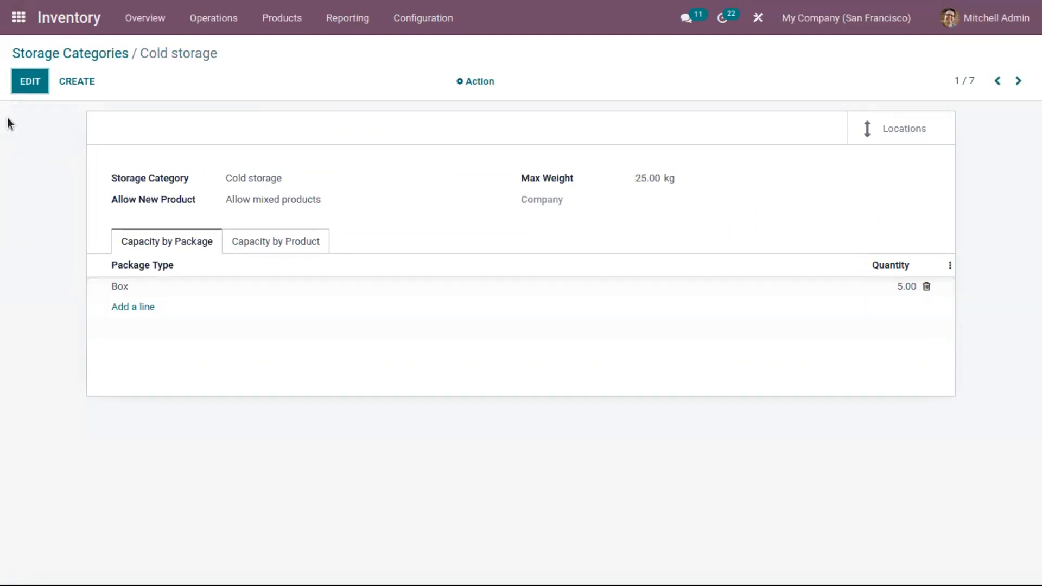
Step: Edit the Cold storage category to review its Allow New Product choices and its capacity by product, and save it
left_click(26, 83)
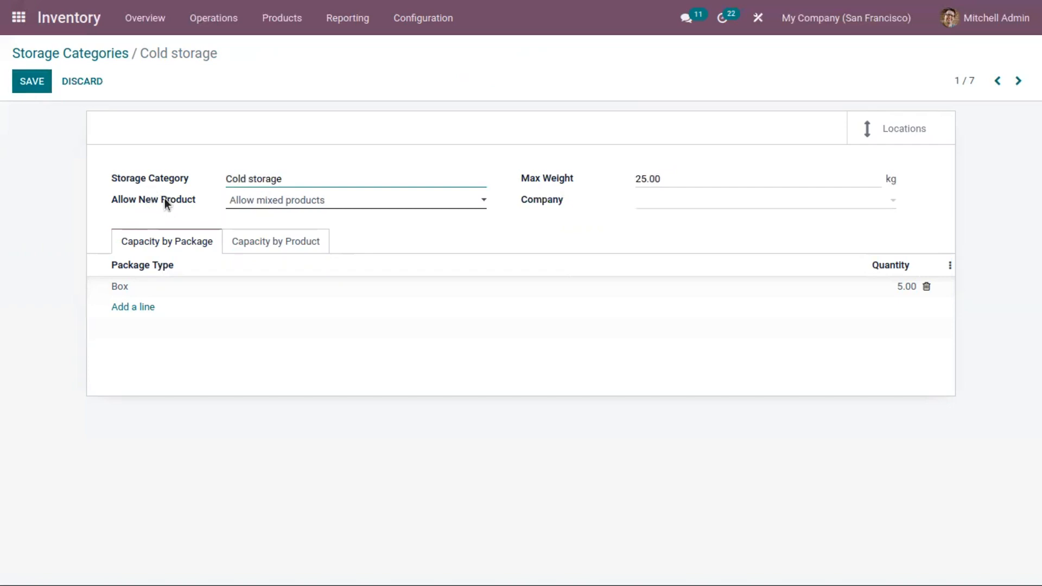
left_click(244, 201)
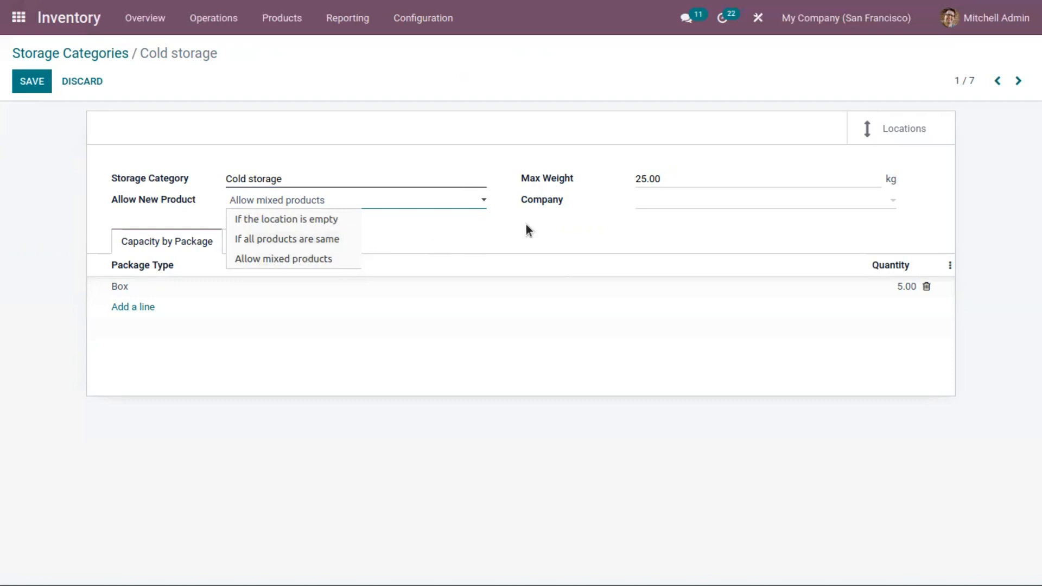
left_click(545, 220)
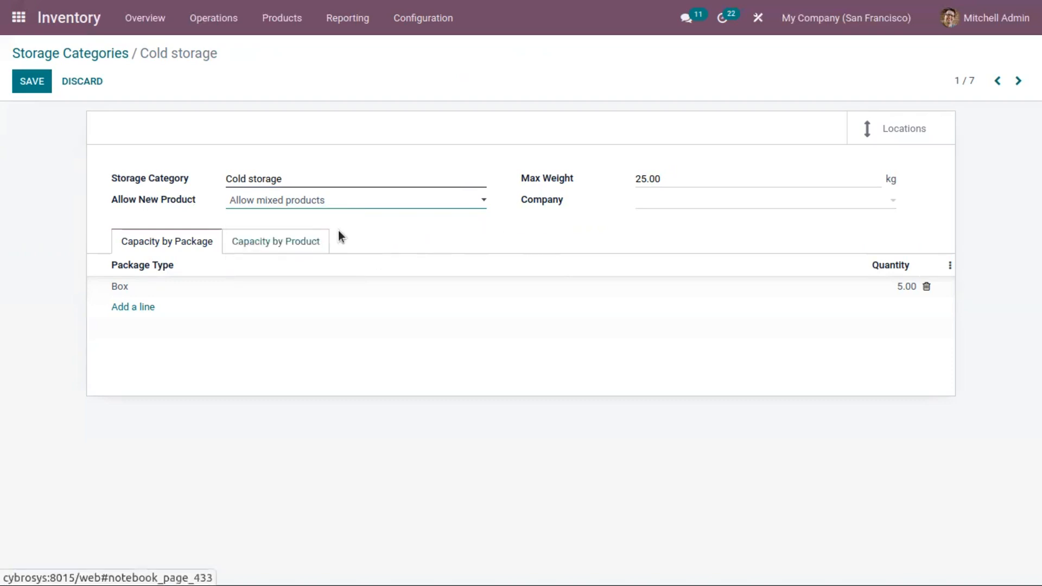
left_click(268, 245)
left_click(267, 245)
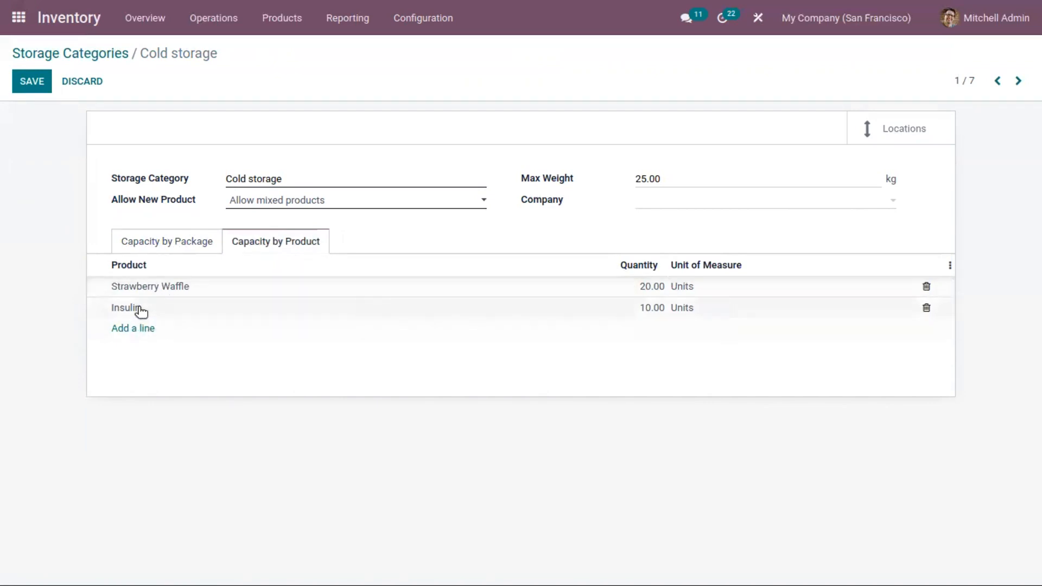
left_click(41, 85)
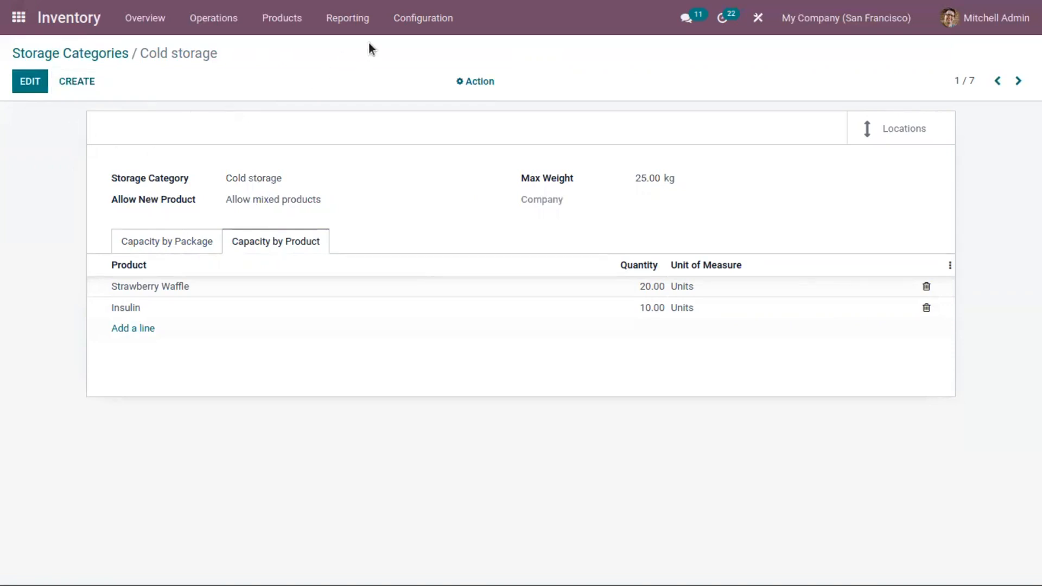
Step: Create and save a putaway rule for Insulin arriving in WH/Stock, with sublocation WH/Stock and storage category Cold storage
left_click(411, 22)
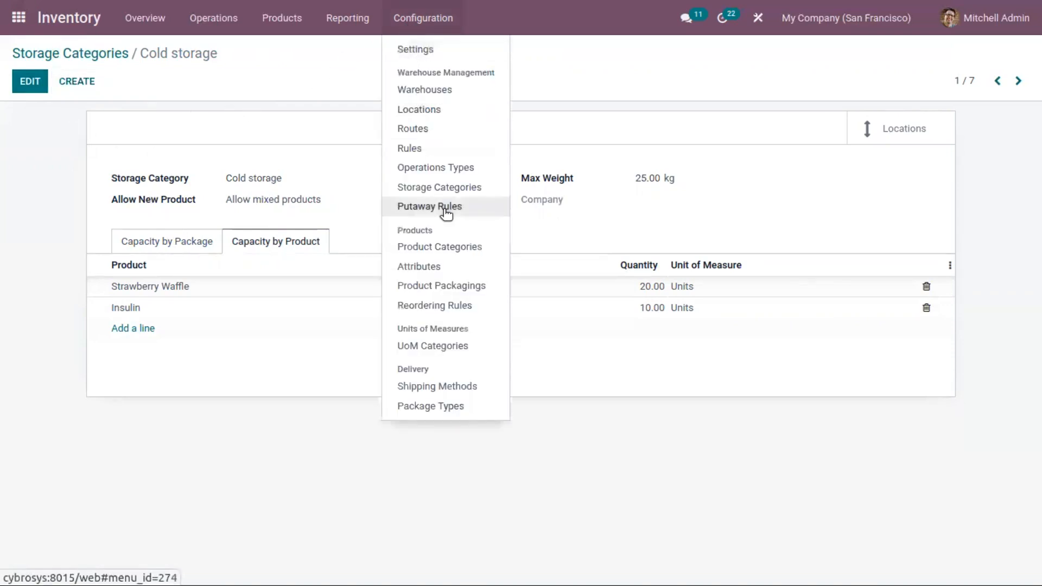
left_click(445, 209)
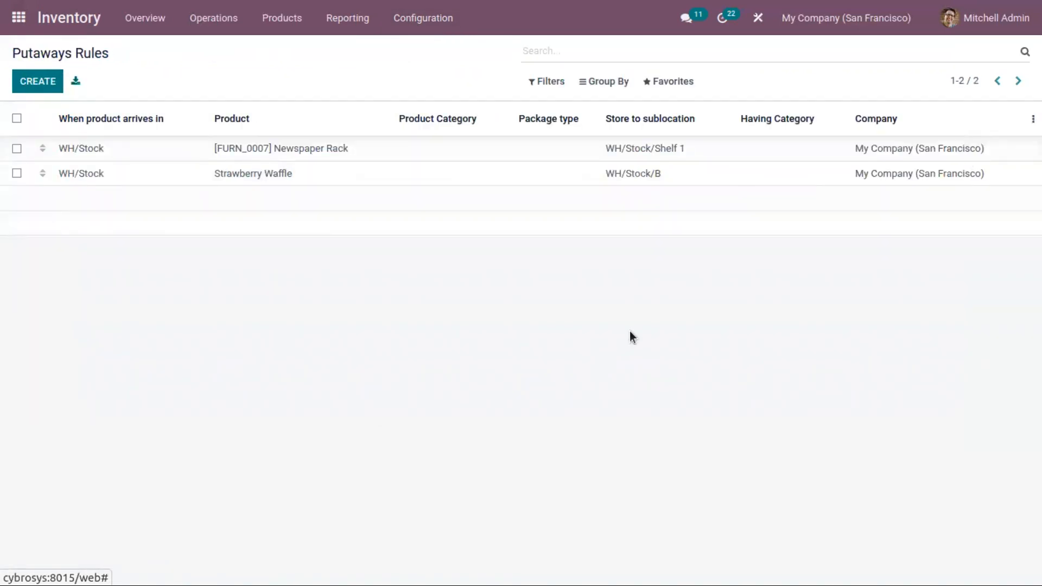
left_click(25, 87)
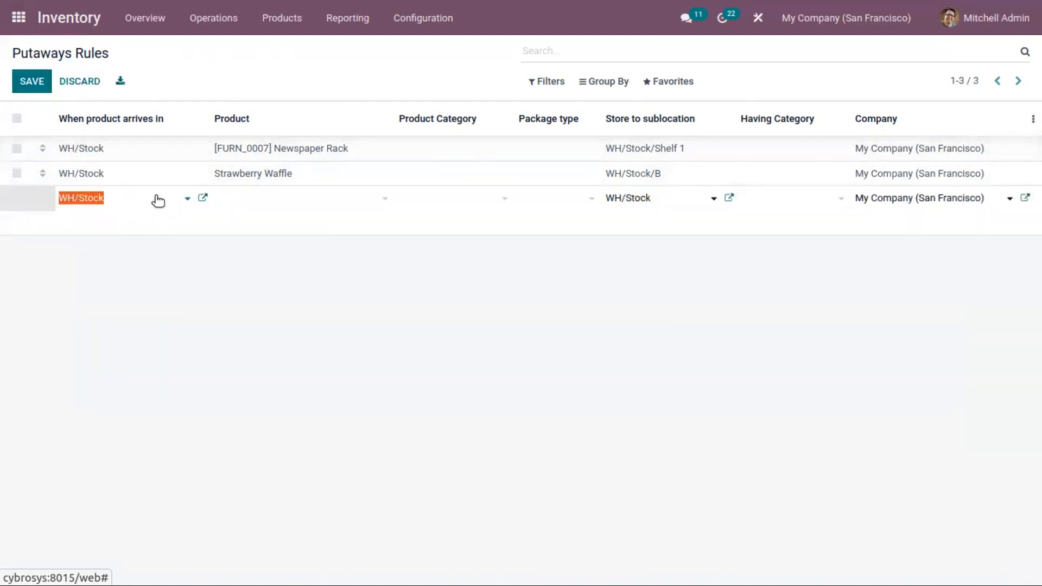
left_click(259, 201)
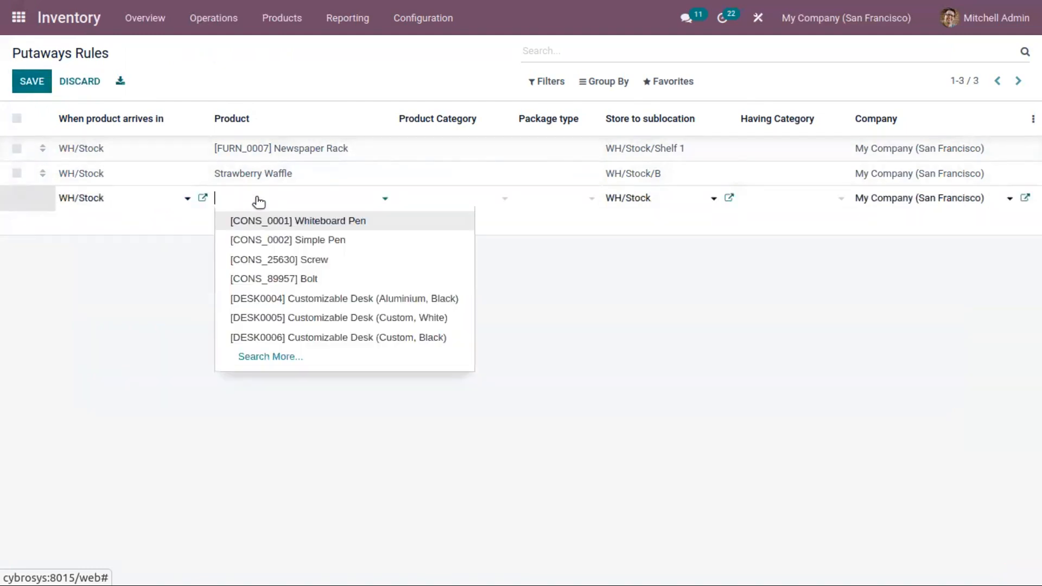
type("ins")
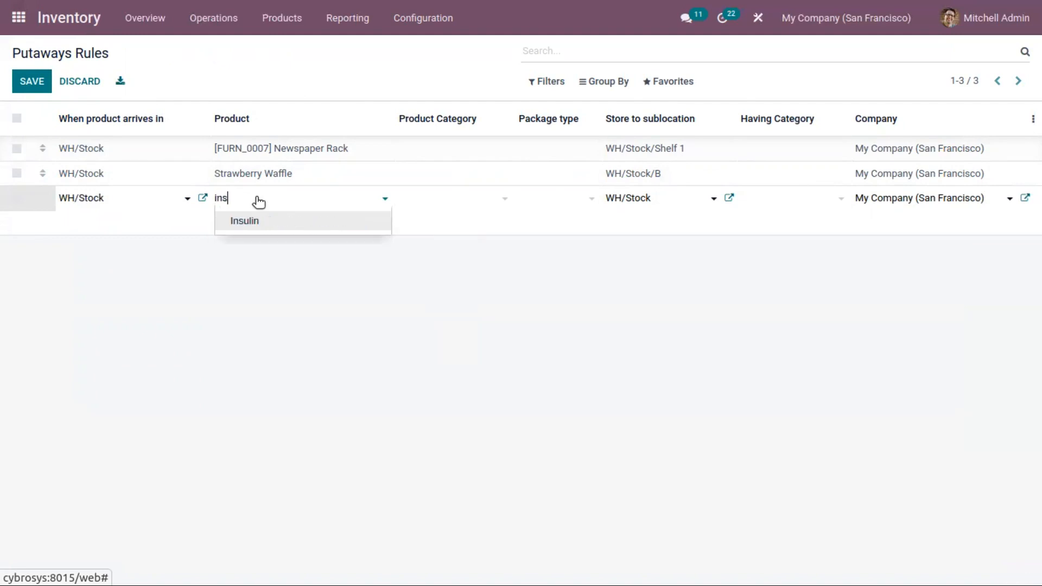
left_click(284, 221)
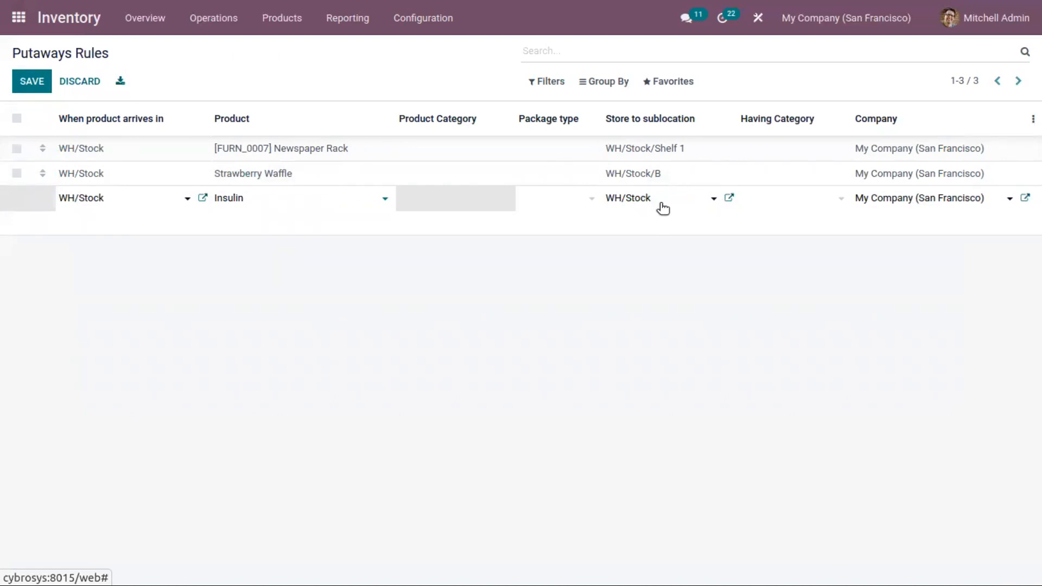
left_click(779, 201)
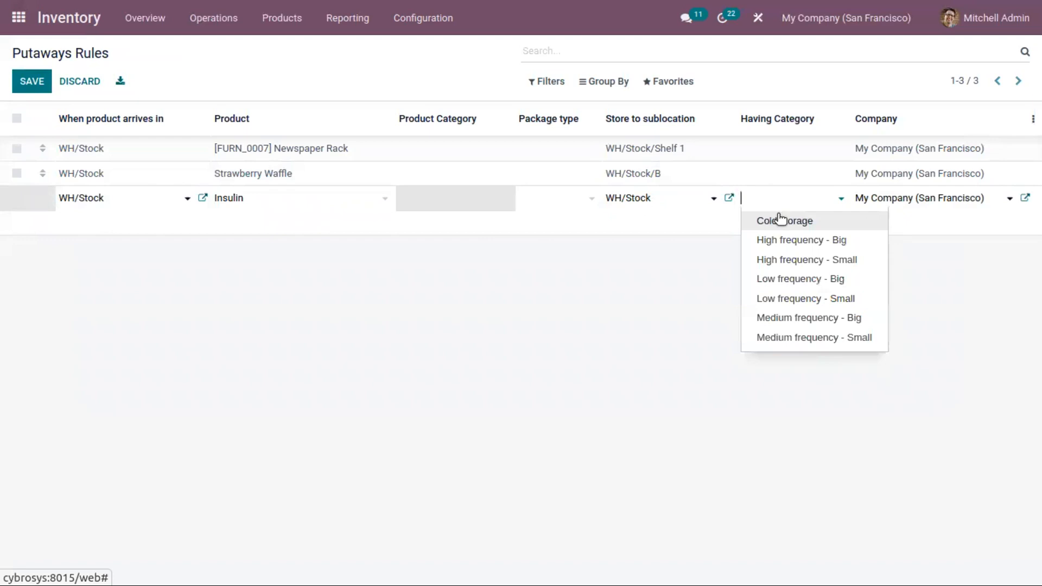
left_click(788, 222)
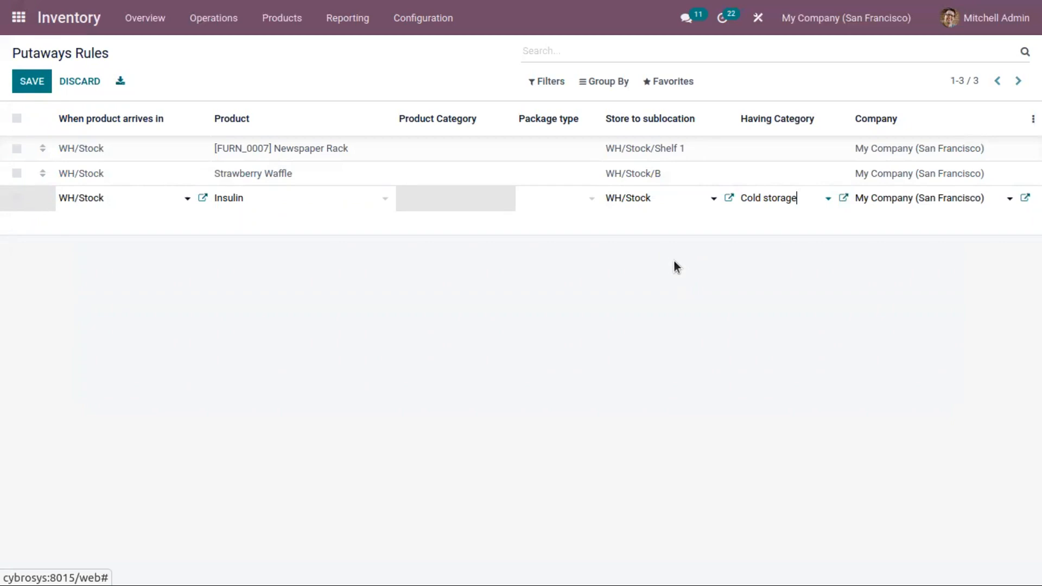
left_click(36, 85)
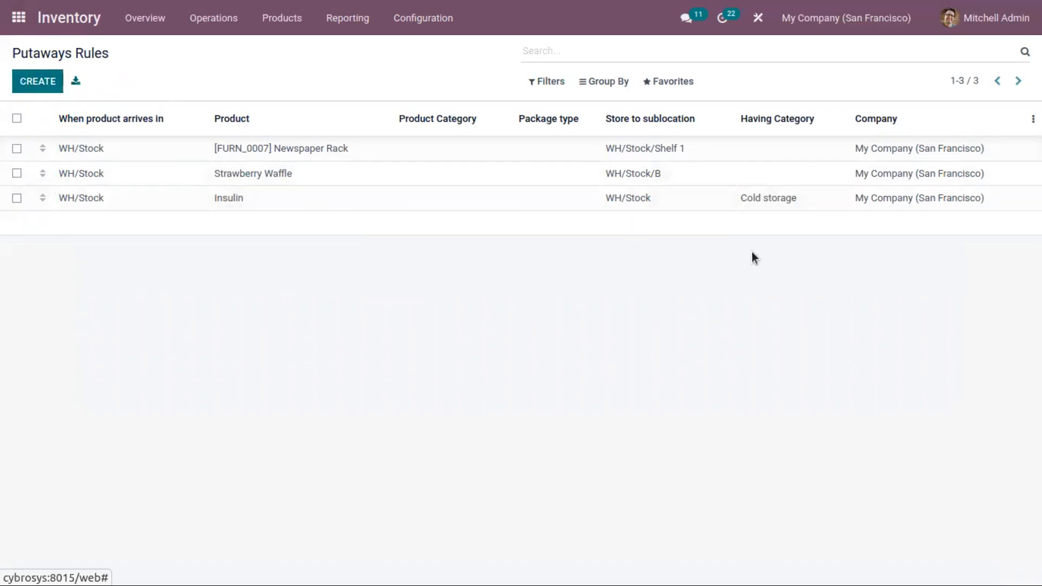
Step: Switch to the Purchase app and start a new purchase order with Borman as the vendor
left_click(19, 17)
left_click(792, 279)
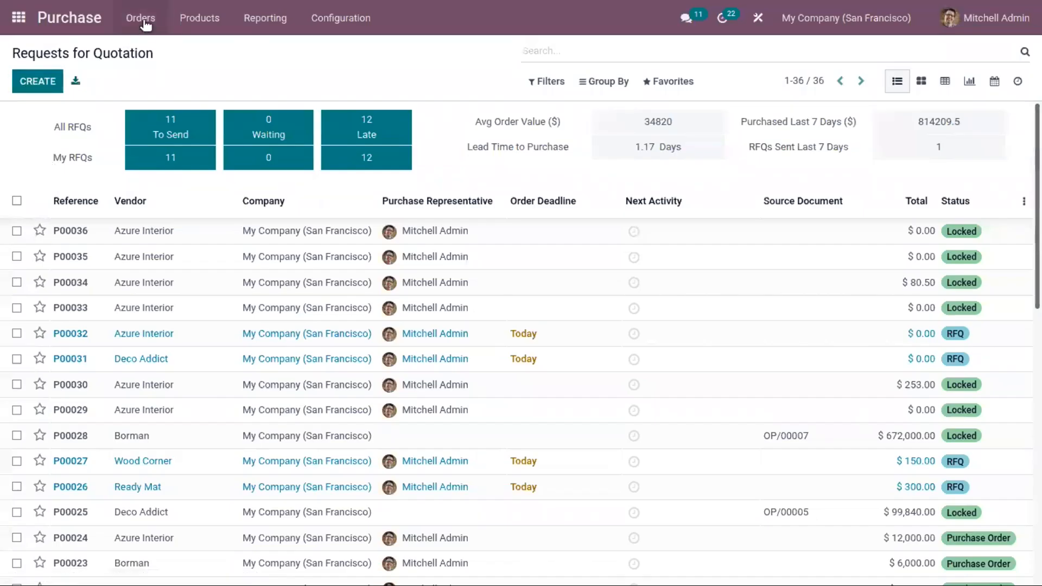
left_click(142, 19)
left_click(156, 68)
left_click(34, 81)
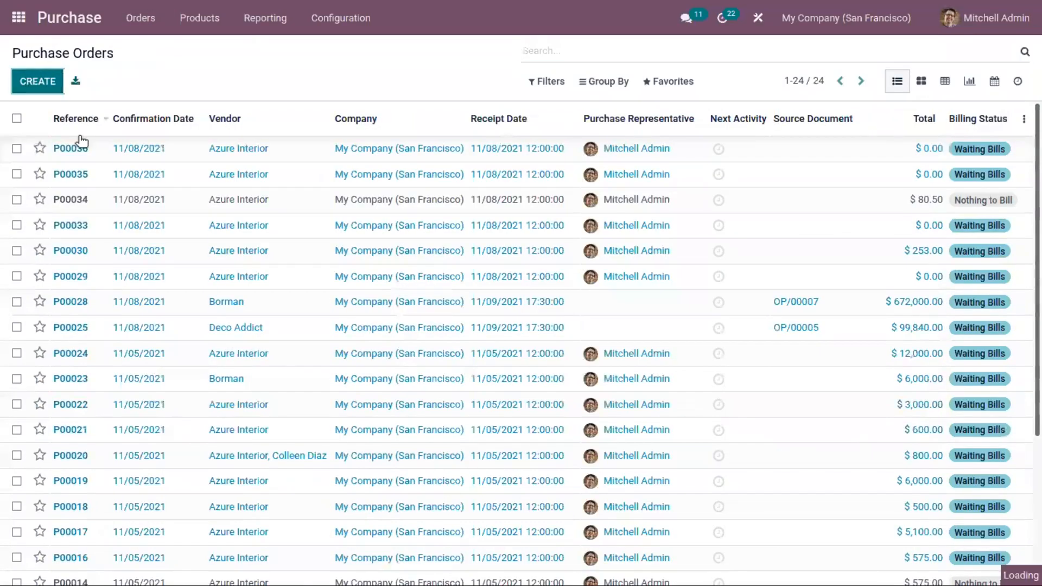
left_click(245, 229)
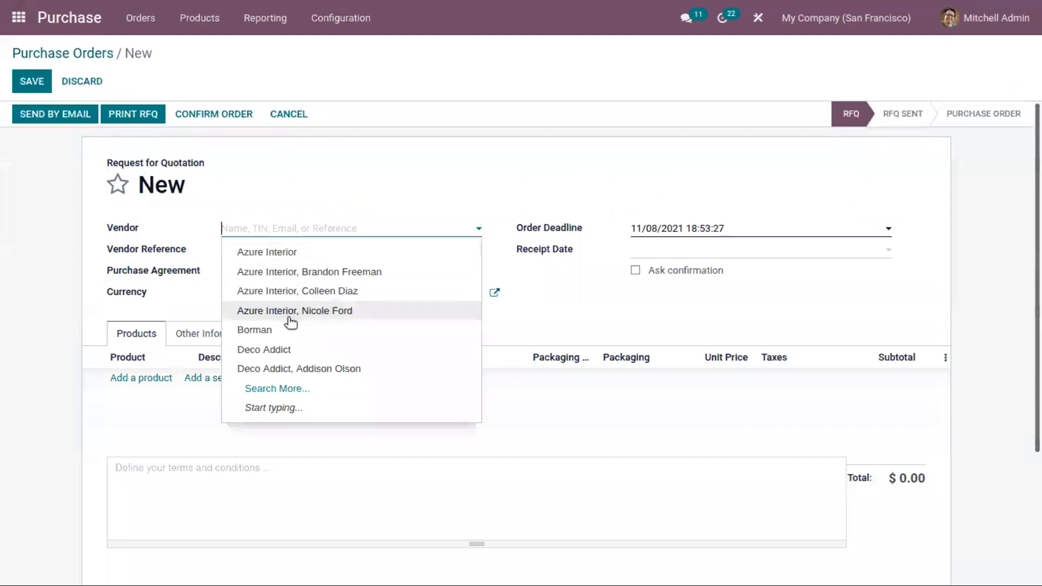
left_click(290, 332)
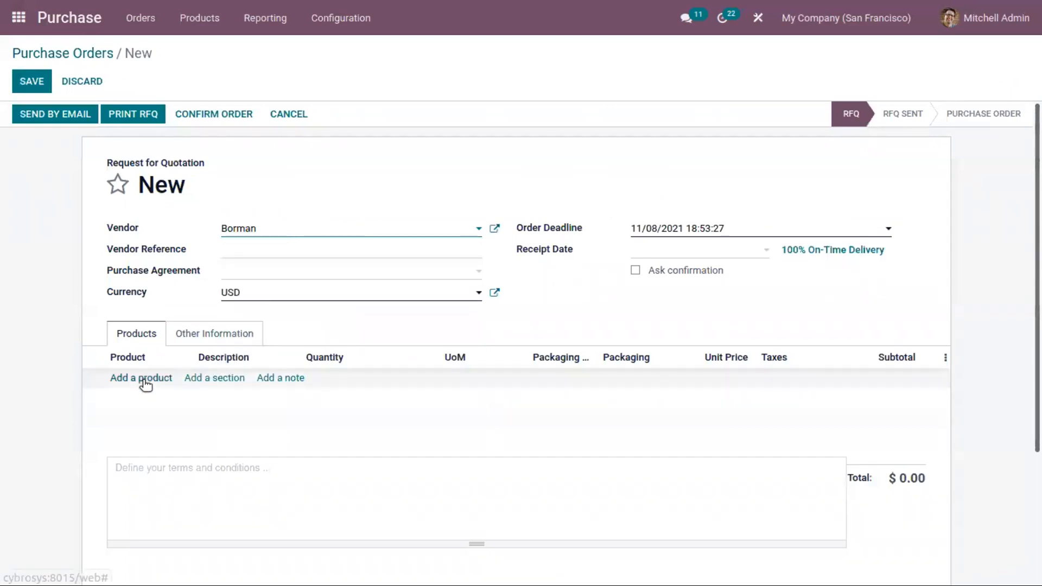
Step: Add the product Insulin to the purchase order with a quantity of 10
left_click(144, 378)
type("in")
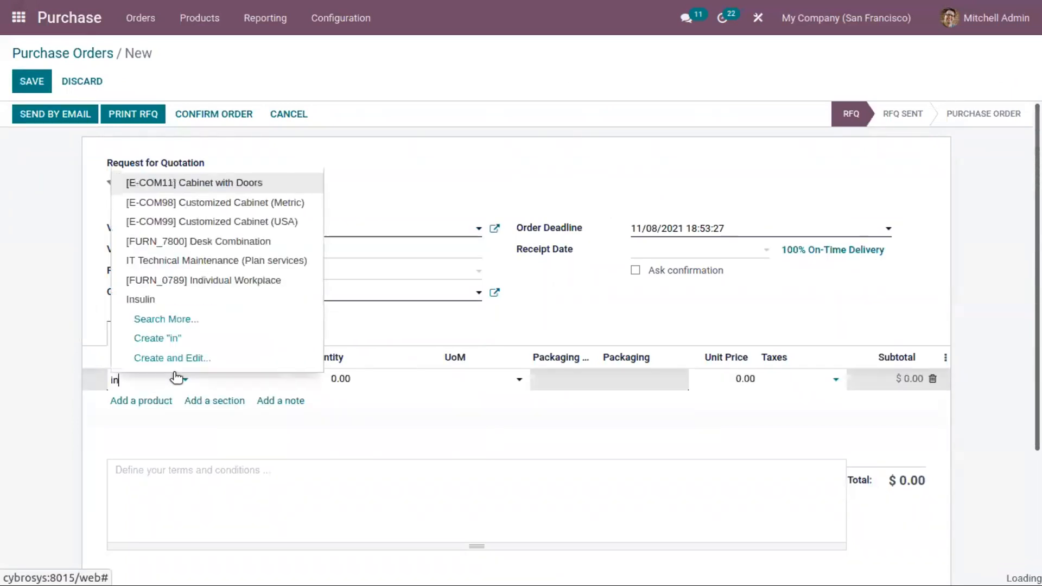
left_click(174, 301)
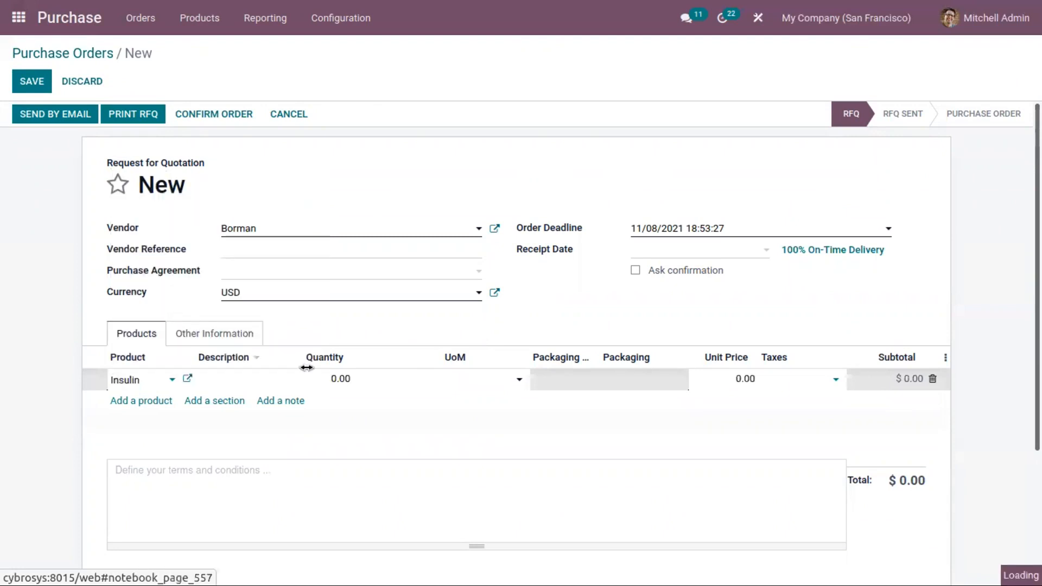
left_click(336, 377)
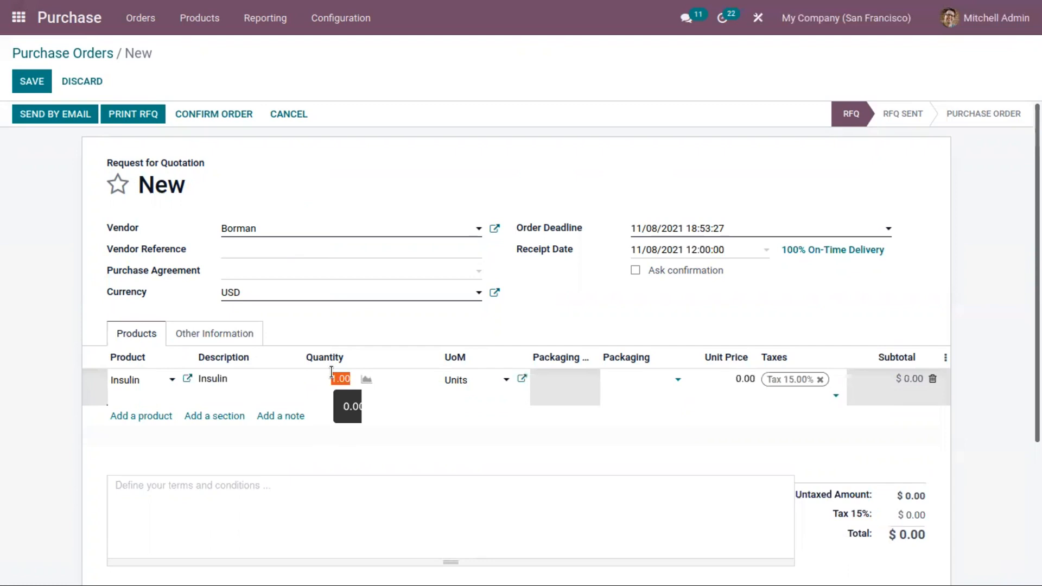
type("10")
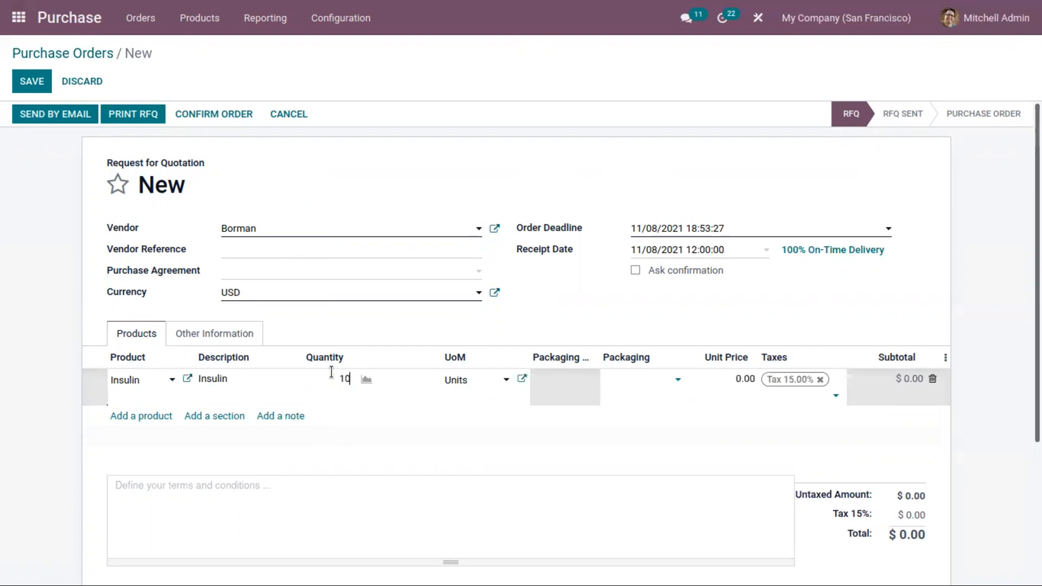
left_click(320, 326)
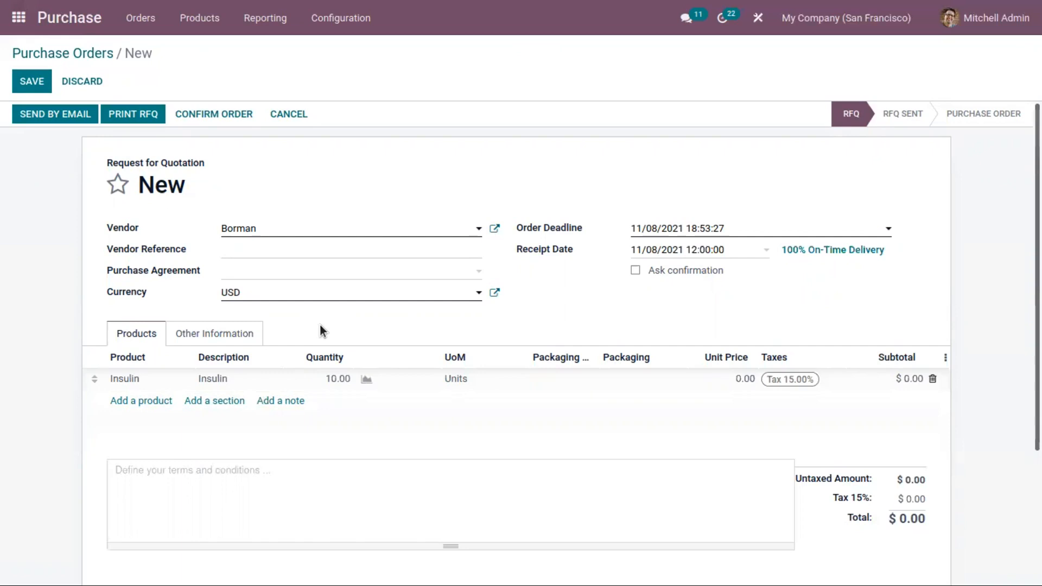
Step: Confirm the Insulin purchase order and open its product receipt
left_click(200, 116)
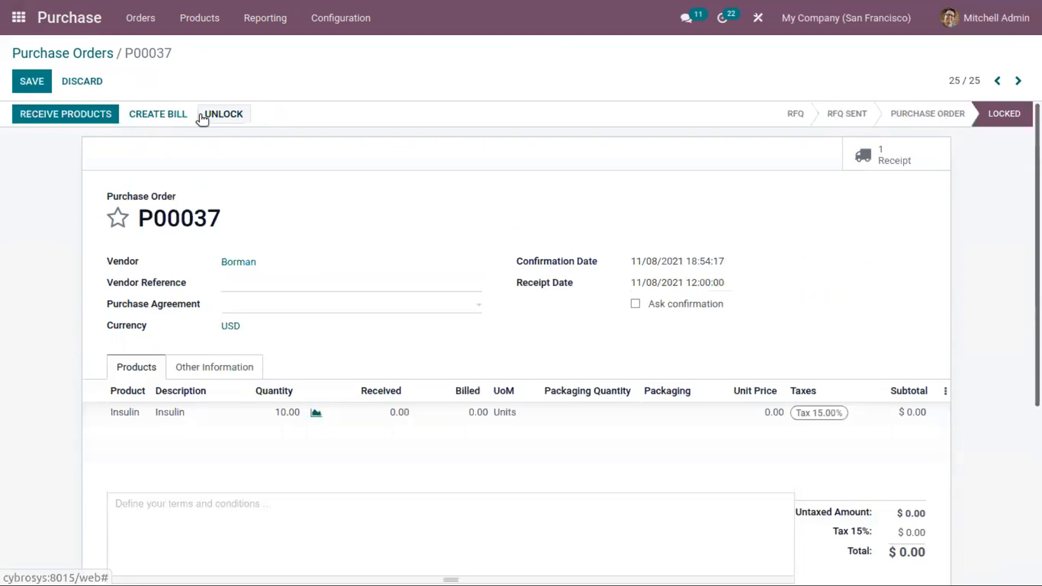
left_click(86, 114)
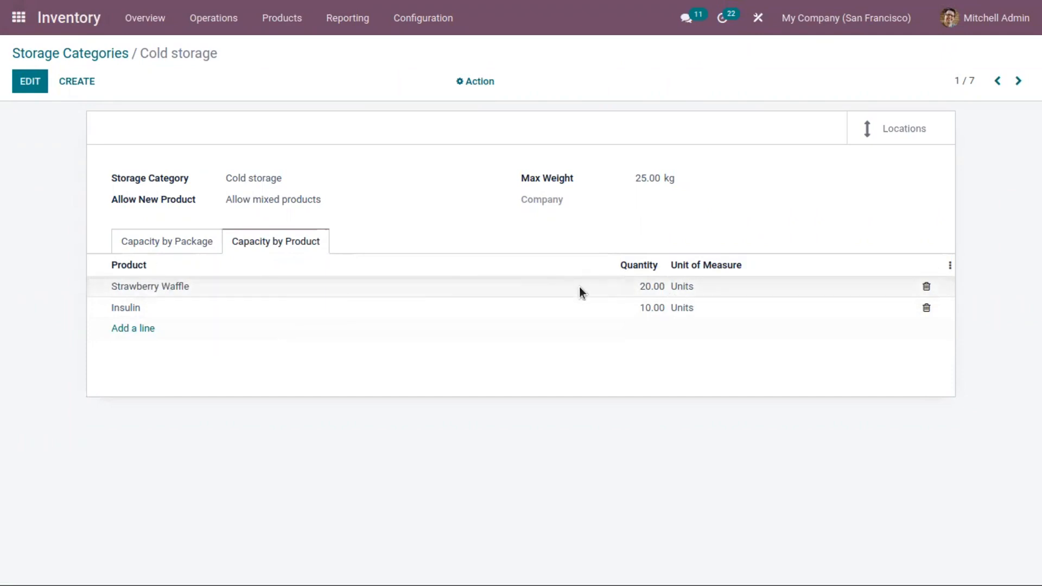
Step: Check the weight of Strawberry Waffle in its product record from the Cold storage category's product capacities, and close the record
left_click(156, 289)
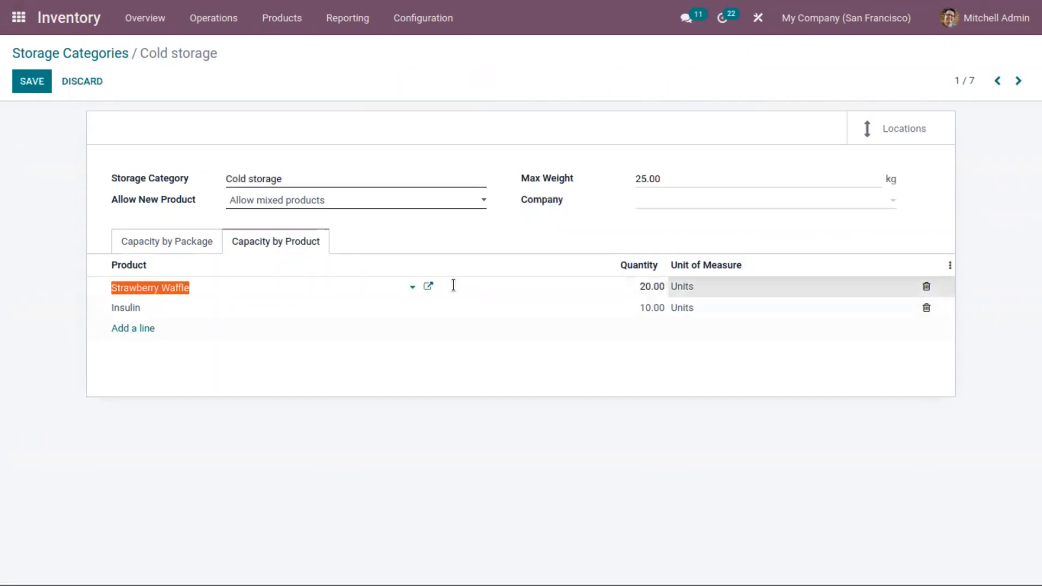
left_click(427, 288)
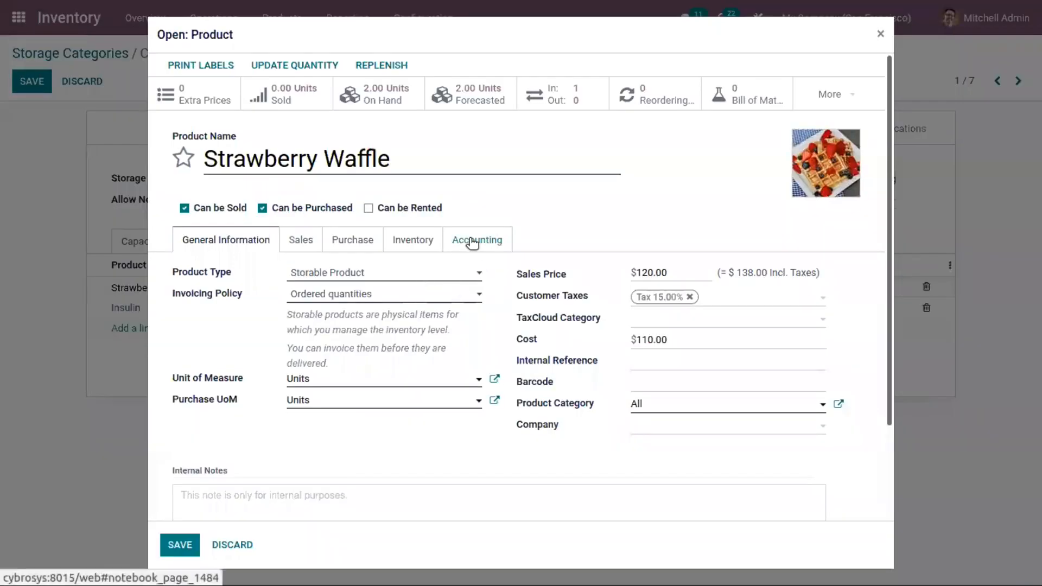
left_click(473, 242)
left_click(425, 242)
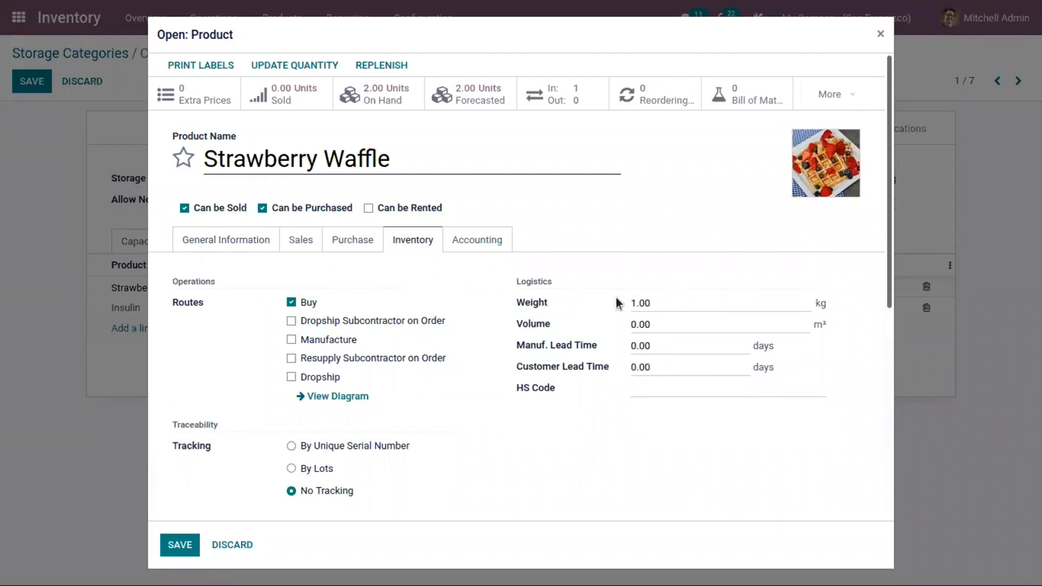
left_click(877, 34)
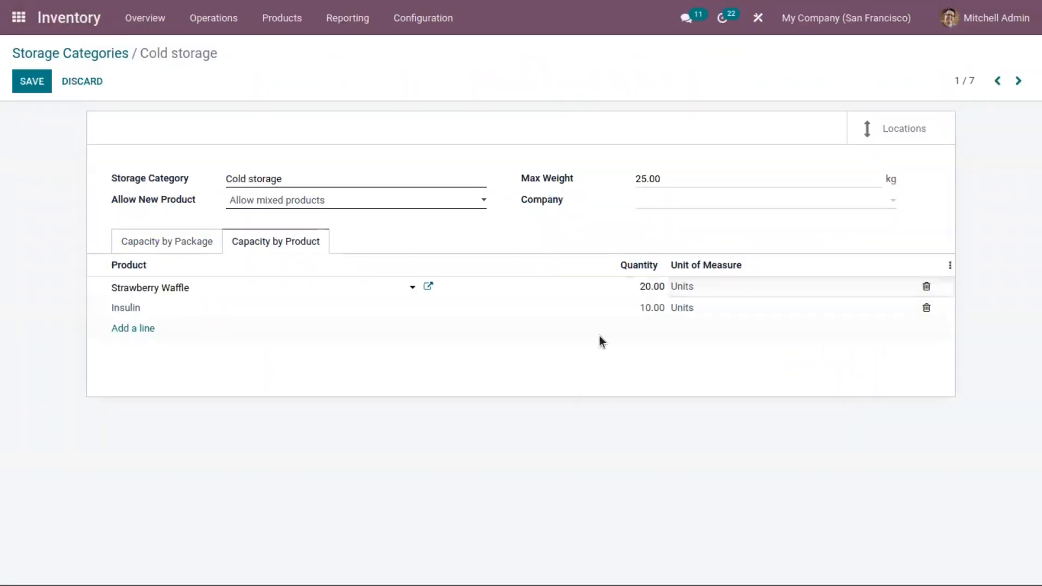
Step: Check the weight of Insulin in its product record, close the record and save the Cold storage category
left_click(283, 311)
left_click(427, 309)
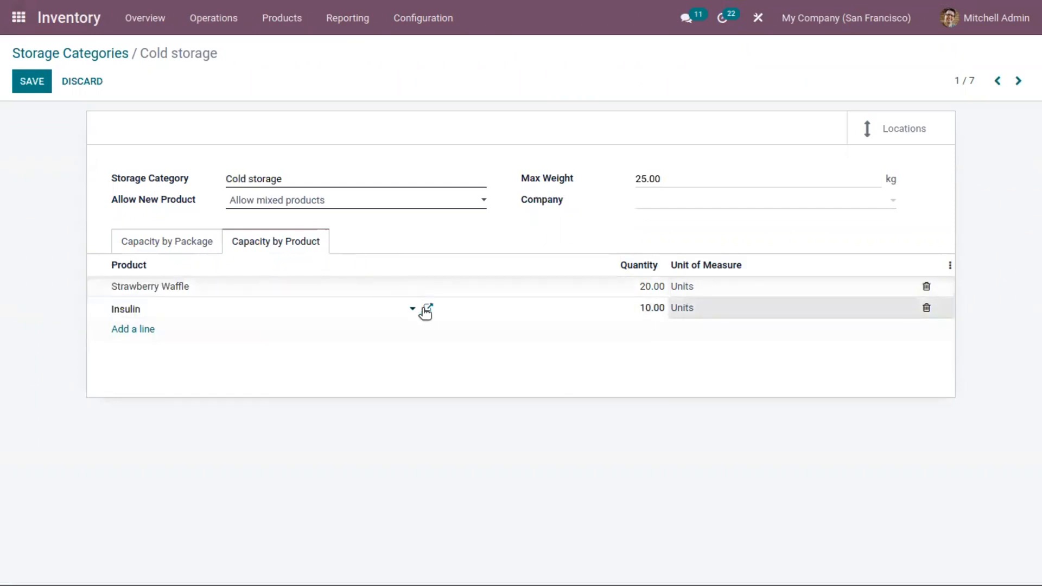
left_click(427, 310)
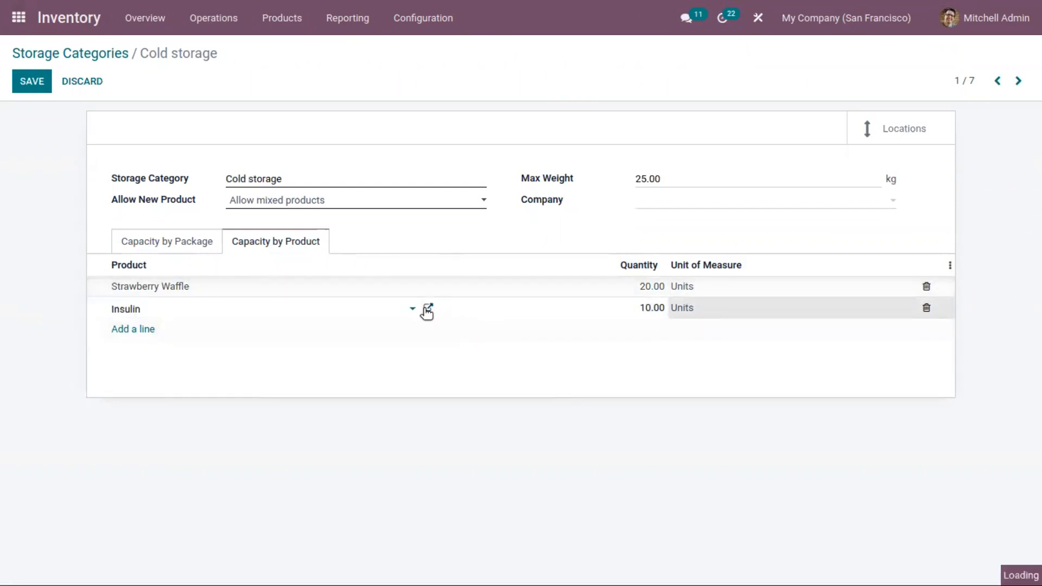
left_click(412, 241)
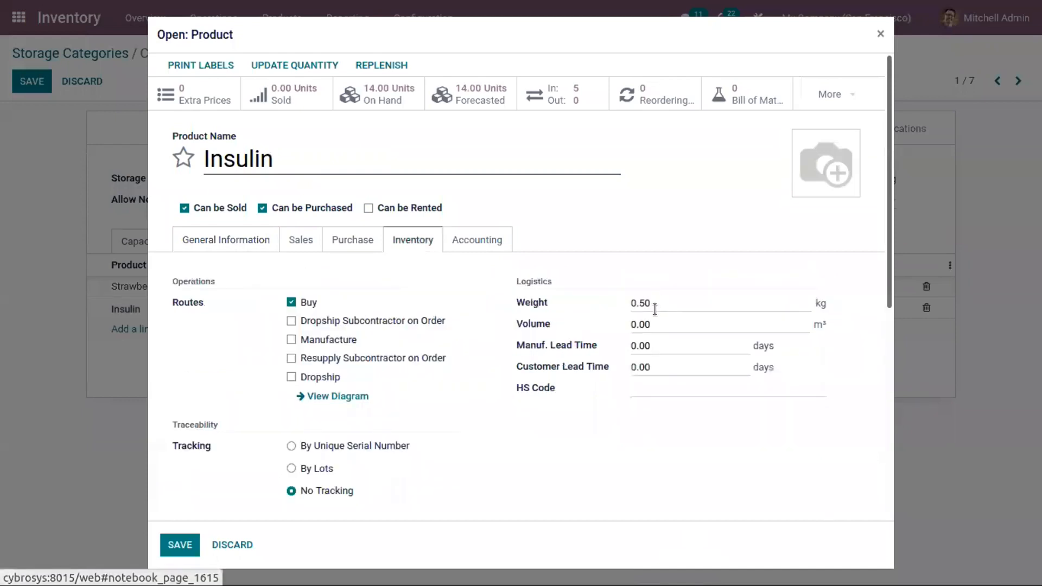
left_click(883, 34)
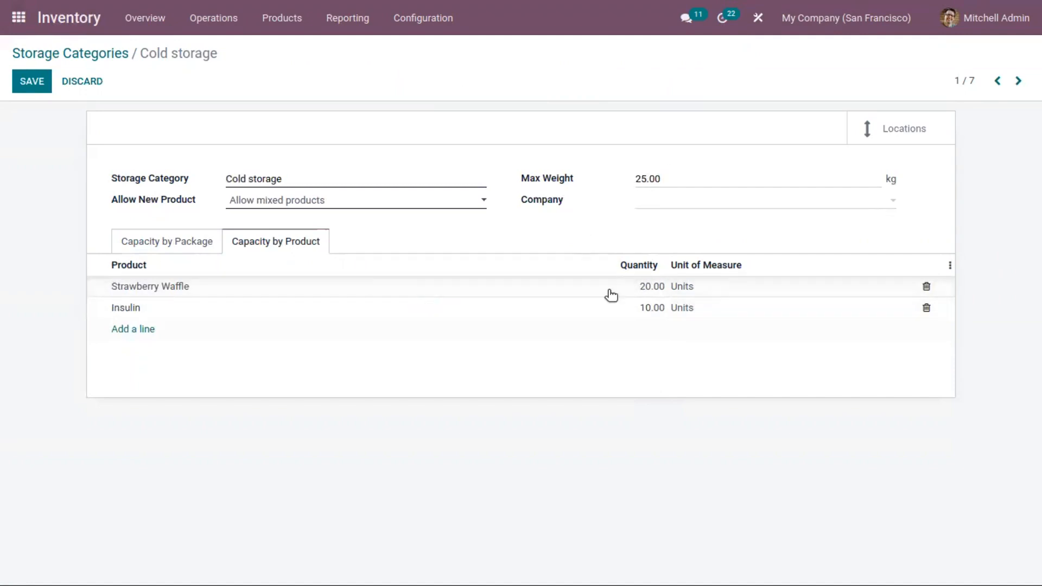
key("alt+s")
Step: Review the package type choices for the Box line in the Cold storage category's capacity by package, and save the category
left_click(174, 242)
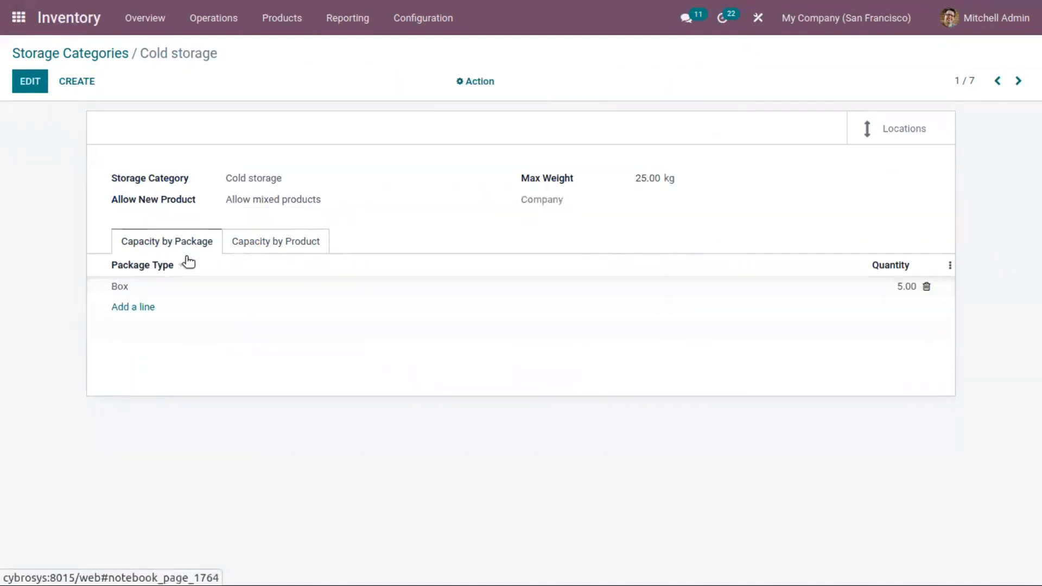
left_click(162, 286)
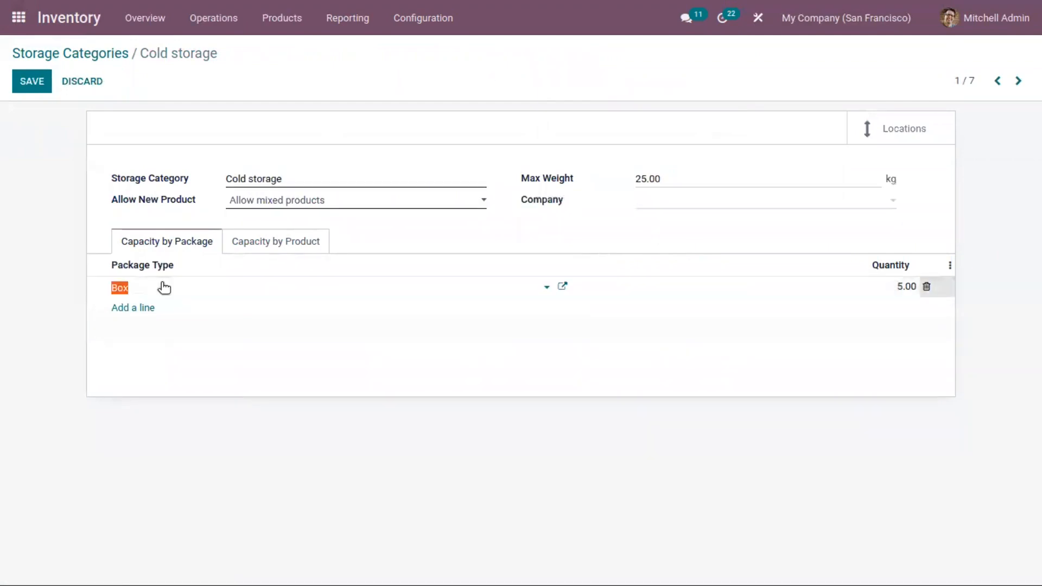
left_click(164, 286)
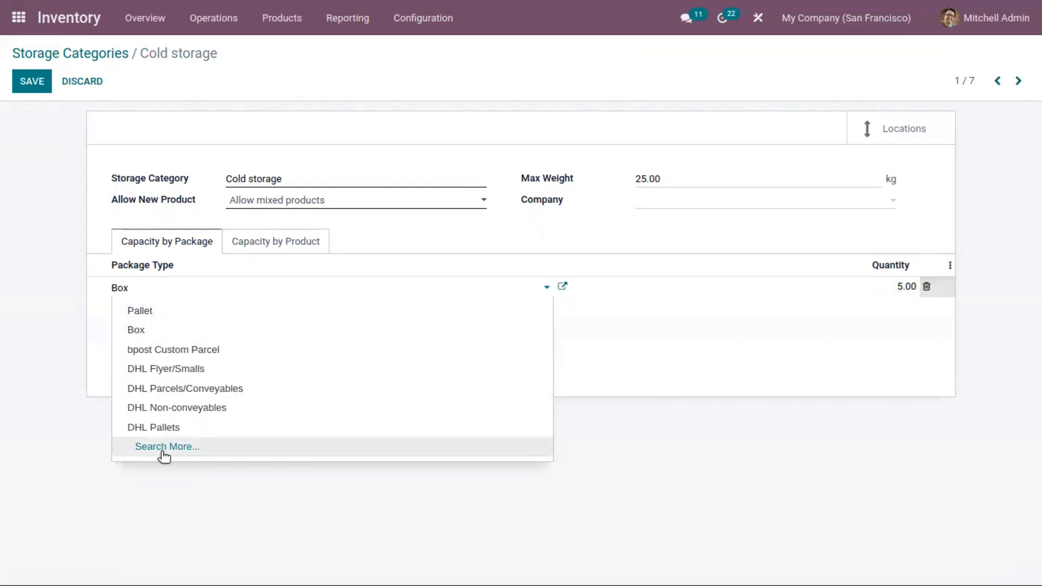
left_click(611, 221)
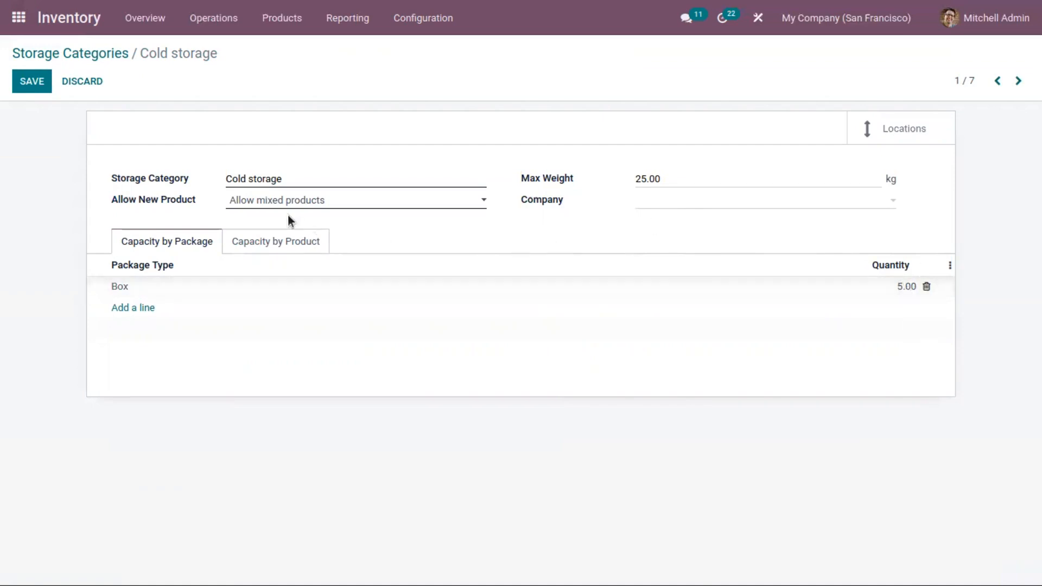
left_click(34, 84)
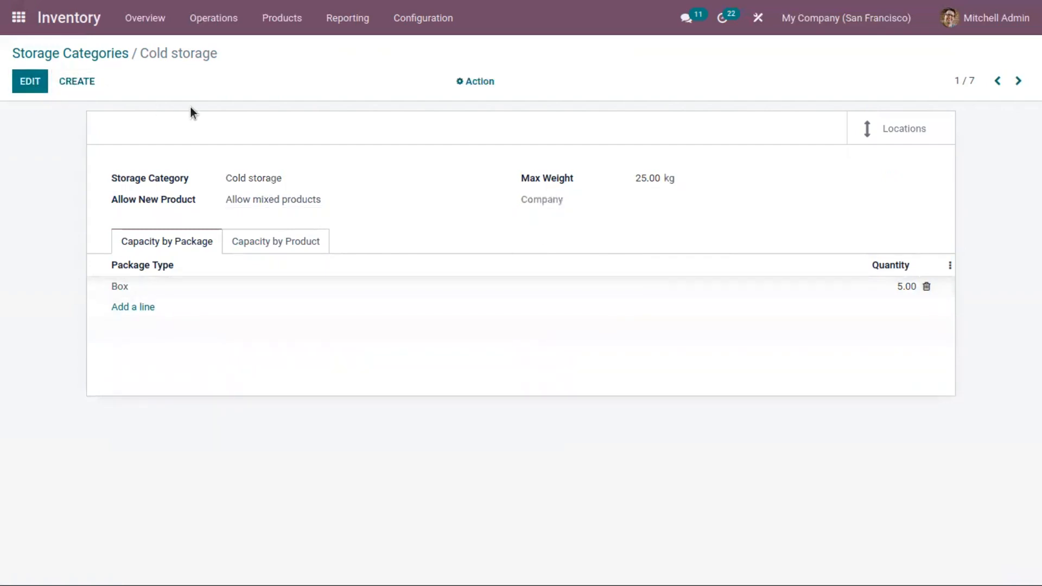
Step: Add a product capacity line for Ice Cream with a quantity of 10 to the Cold storage category
left_click(280, 242)
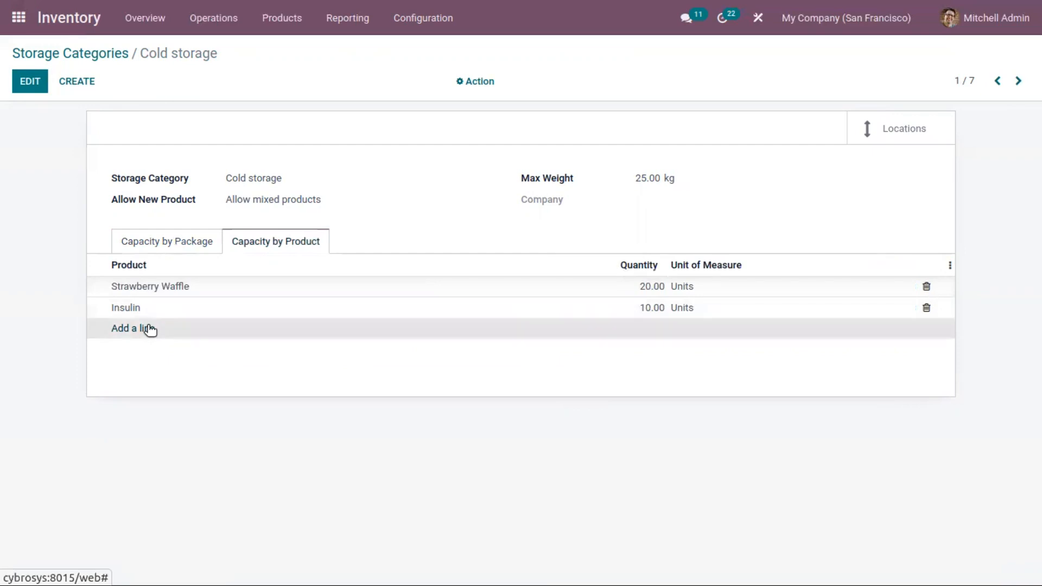
left_click(161, 328)
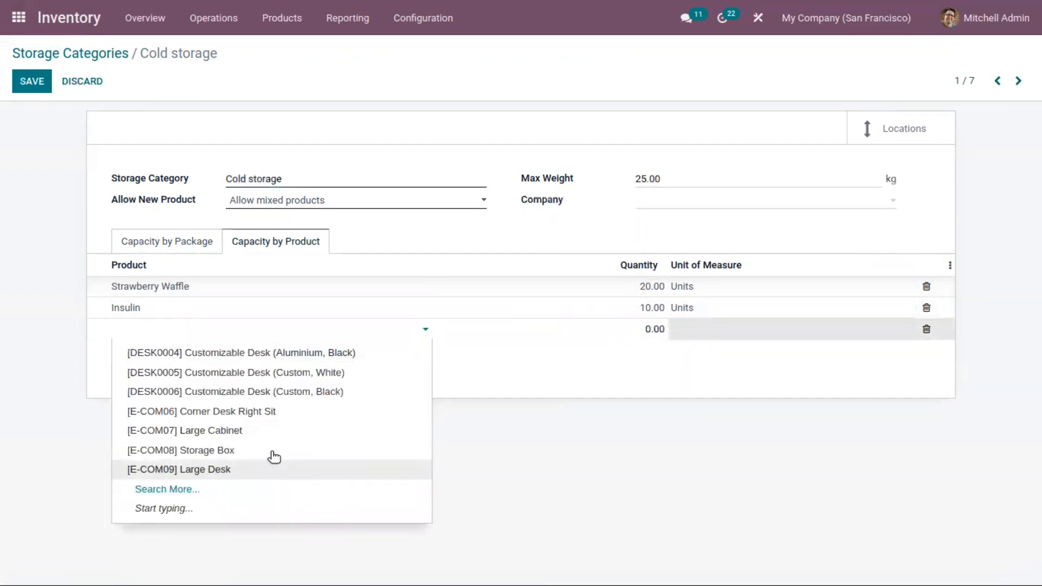
left_click(157, 490)
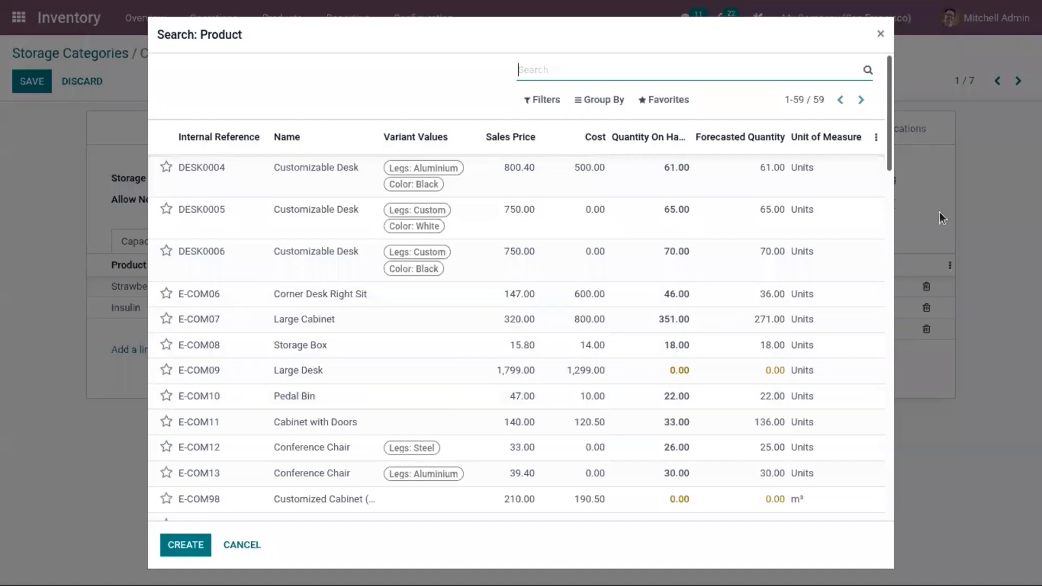
left_click_drag(889, 110, 870, 466)
left_click(472, 382)
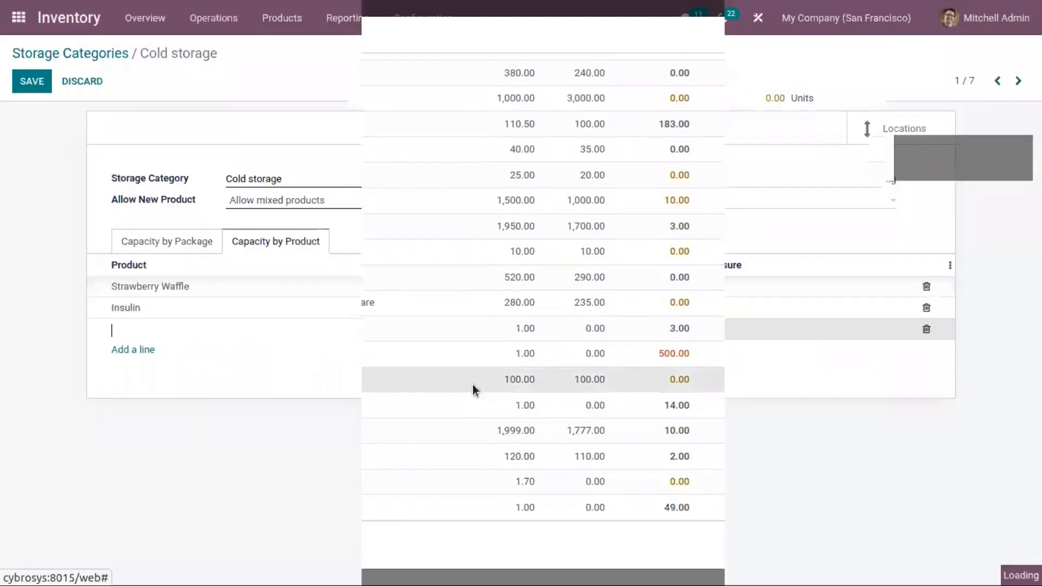
left_click(651, 330)
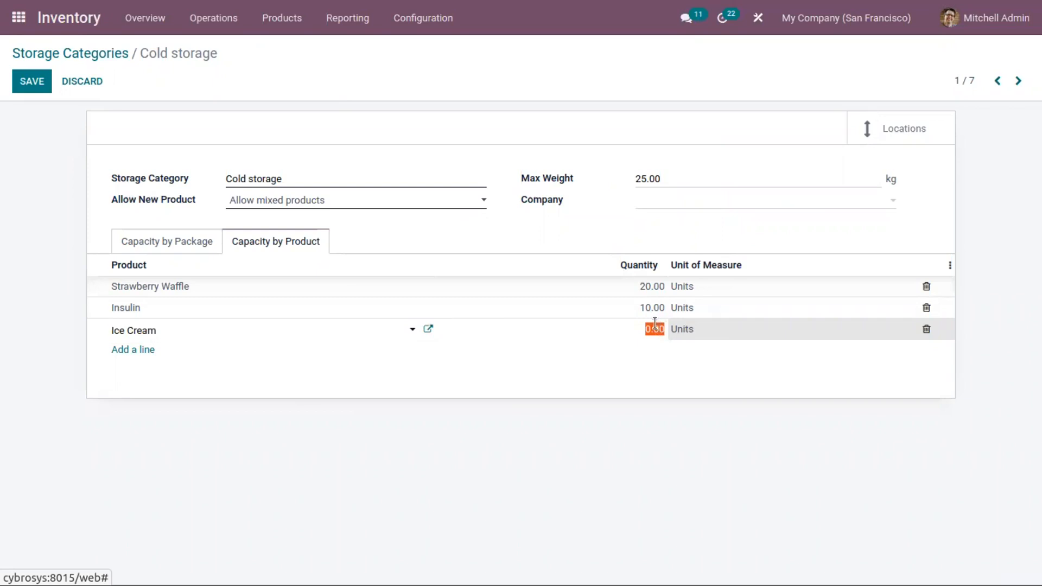
type("10")
left_click(614, 406)
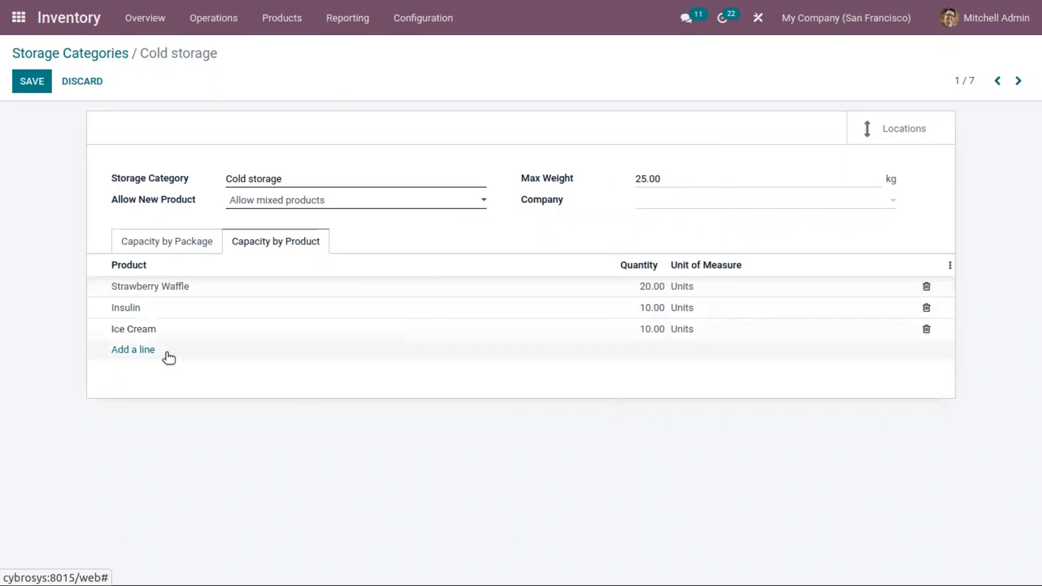
Step: Check the weight of Ice Cream in its product record and return to the Cold storage category
left_click(181, 327)
left_click(428, 328)
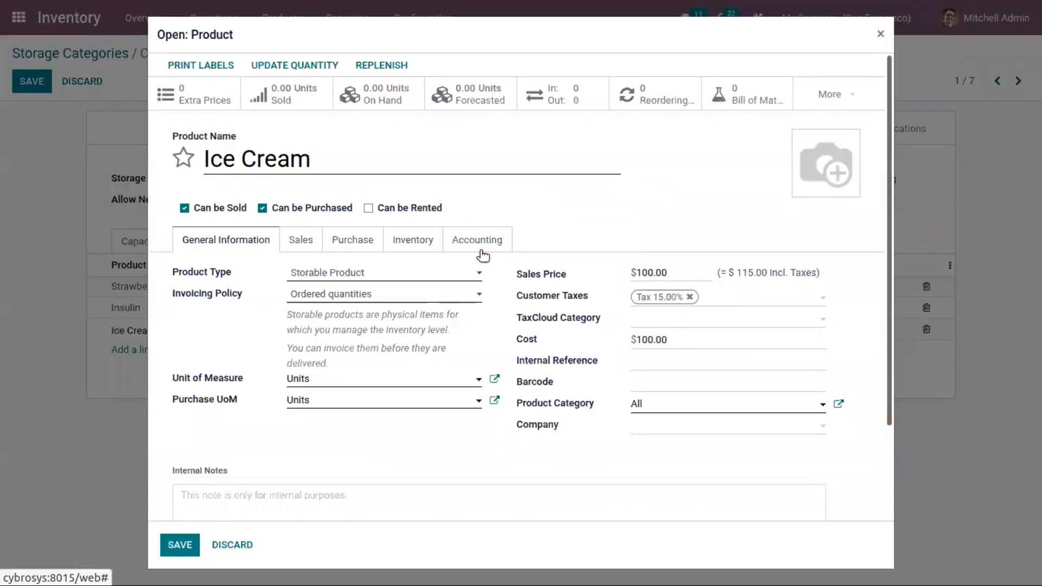
left_click(413, 240)
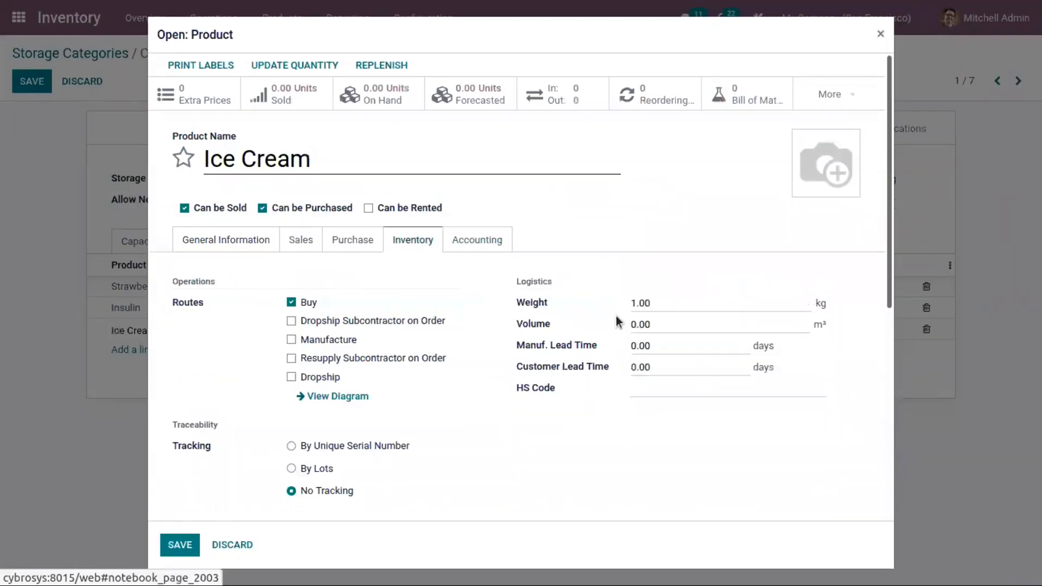
left_click(883, 31)
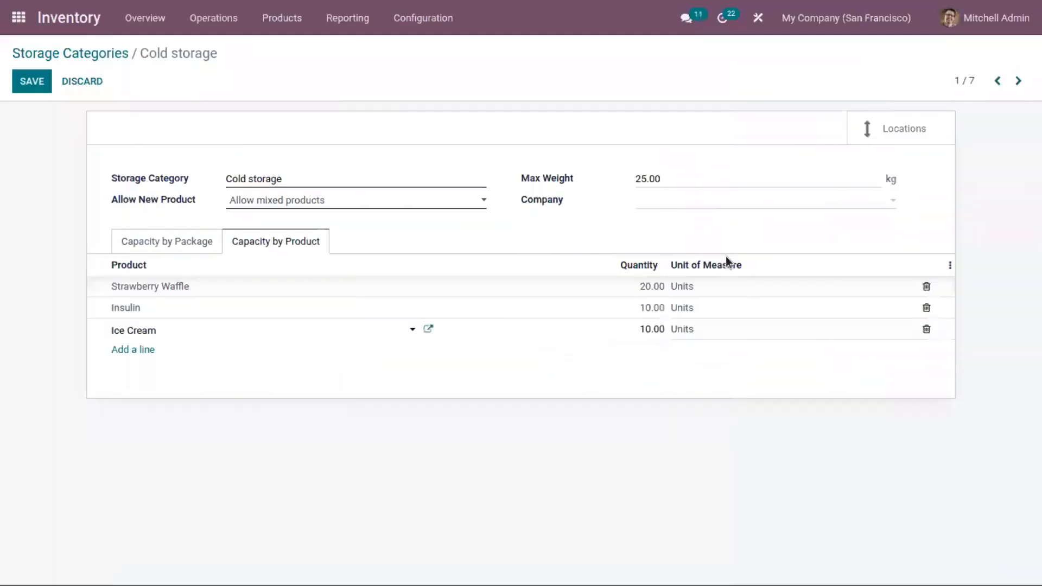
Step: Set the Cold storage category's maximum weight to 35 kg and show its capacity by package
left_click(641, 176)
key("BackSpace")
type("2")
left_click(604, 189)
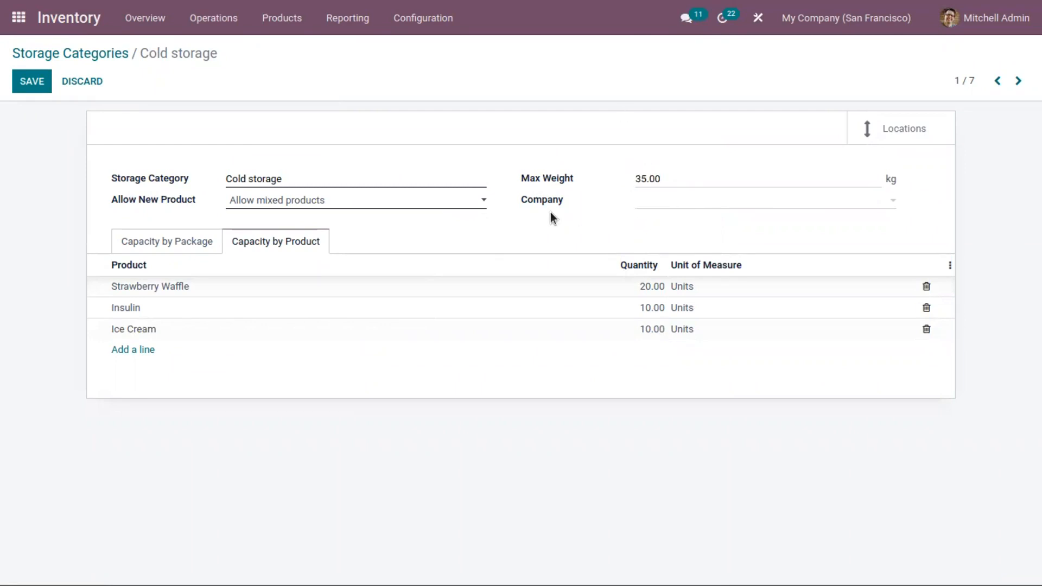
left_click(192, 242)
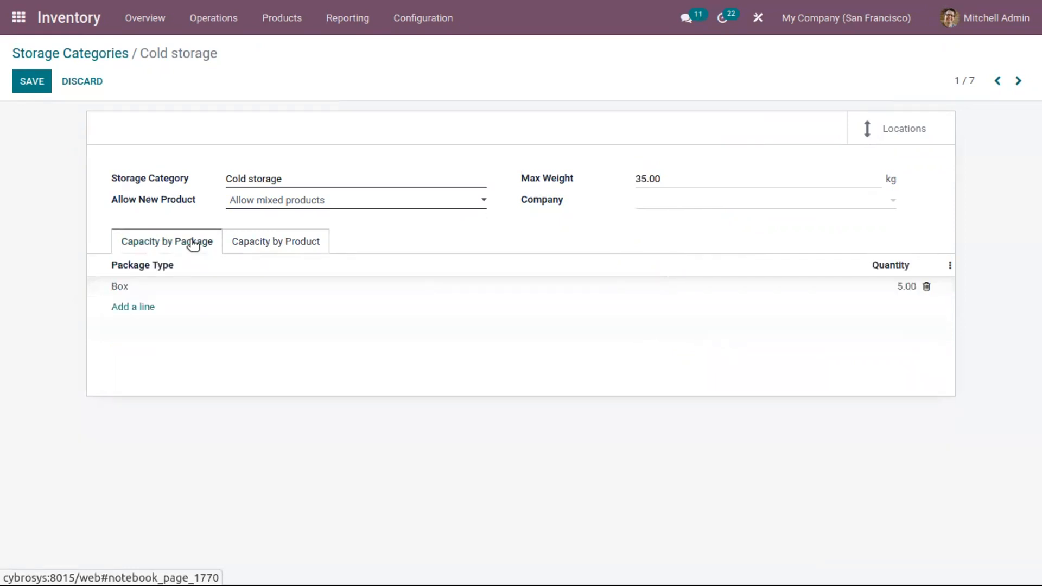
Step: Open the Ice Cream product record from the Cold storage category's product capacities and go to its packaging section
left_click(264, 252)
left_click(32, 82)
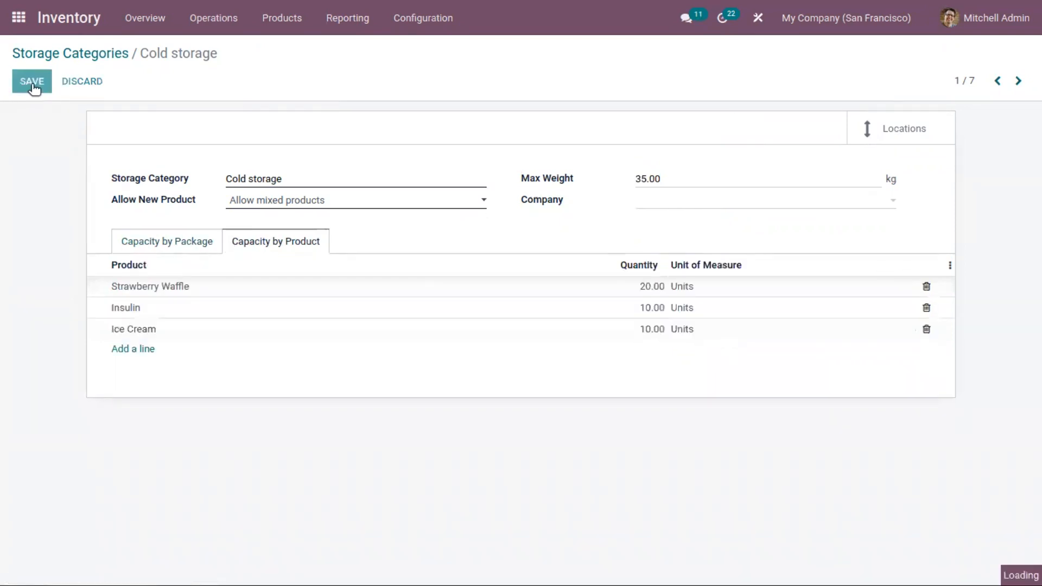
left_click(164, 333)
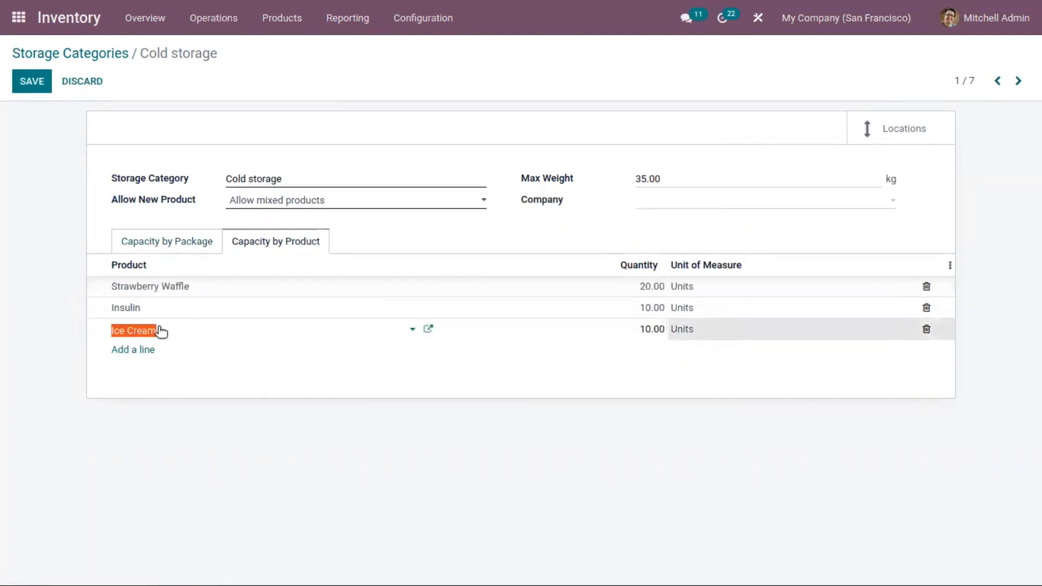
left_click(428, 330)
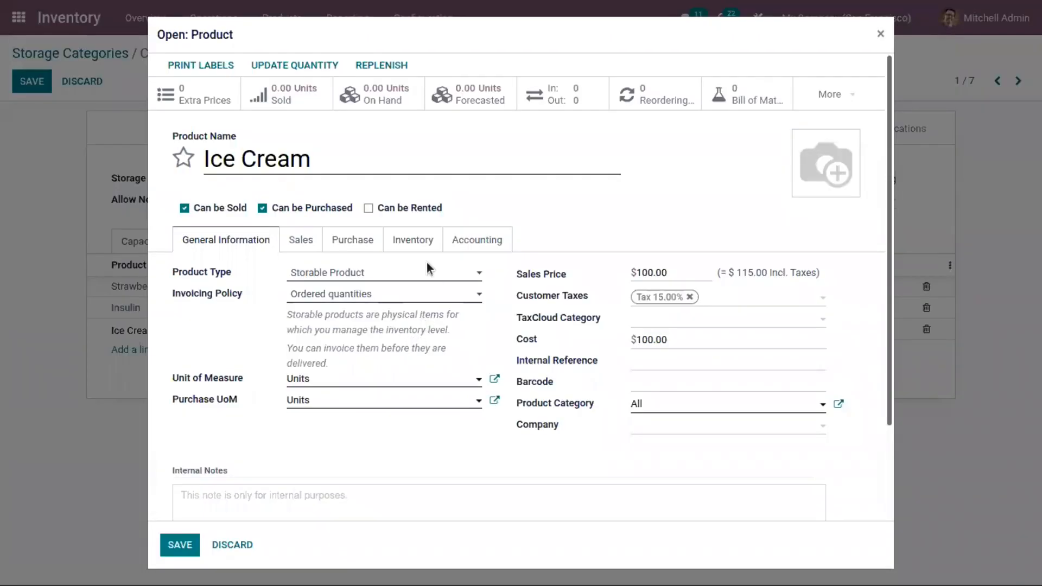
left_click(414, 239)
left_click_drag(890, 281, 892, 431)
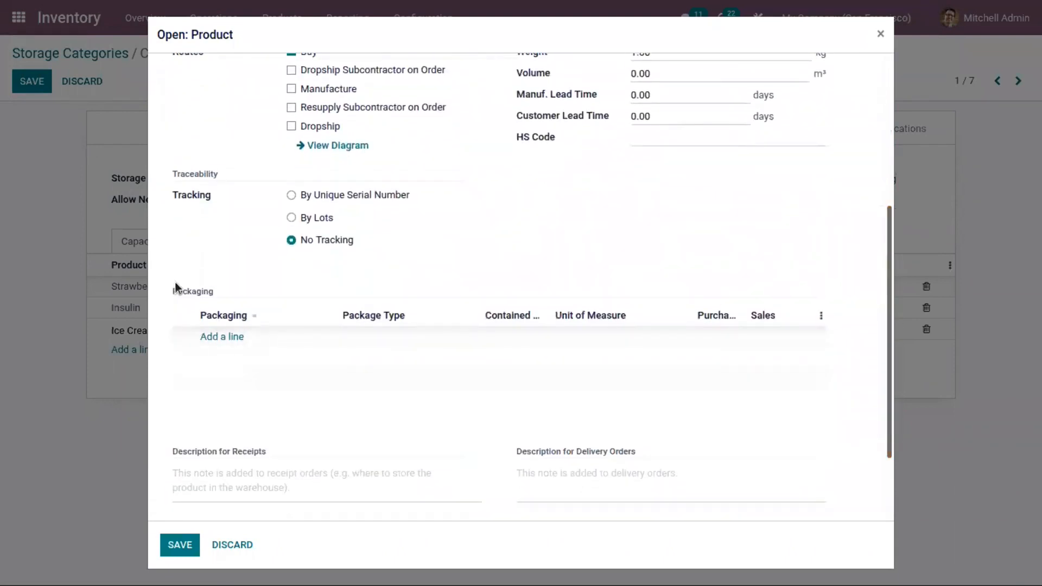
Step: Add a packaging line named "Box of 5 units" to the Ice Cream product
left_click(222, 338)
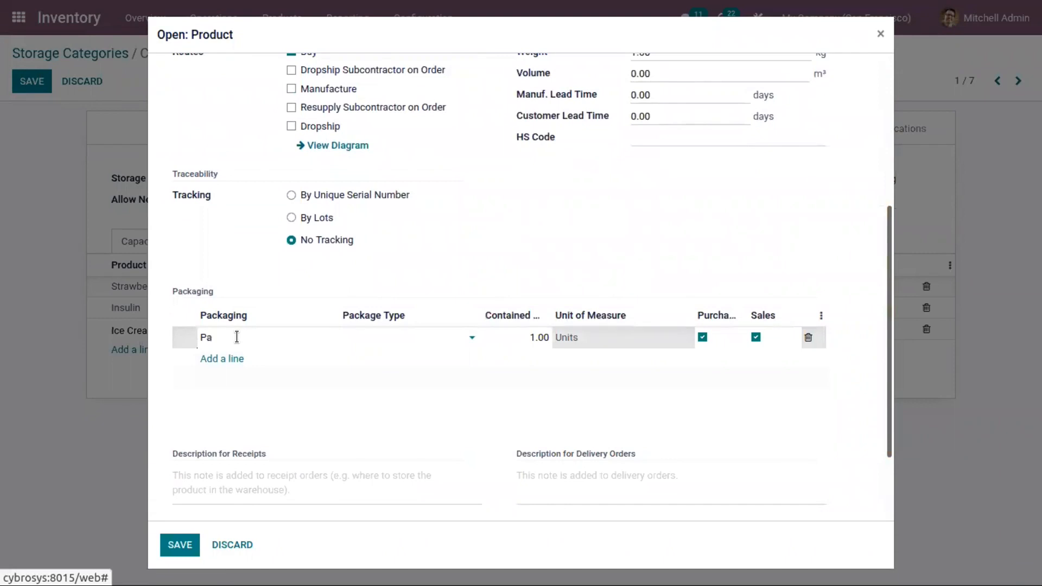
key("BackSpace")
key("BackSpace")
key("BackSpace")
key("BackSpace")
type("Box of 5 untit")
key("BackSpace")
key("BackSpace")
key("BackSpace")
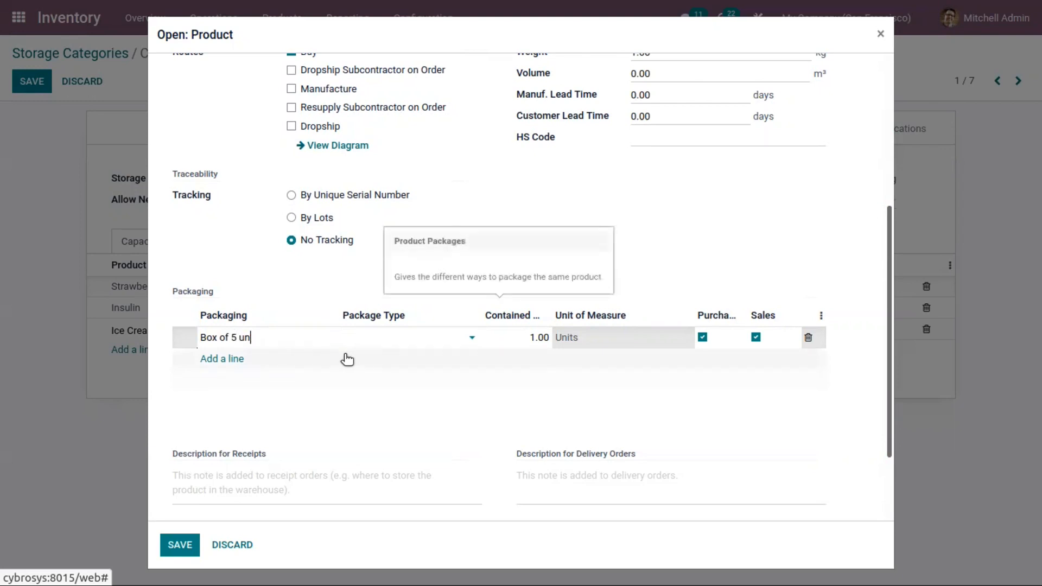
type("its")
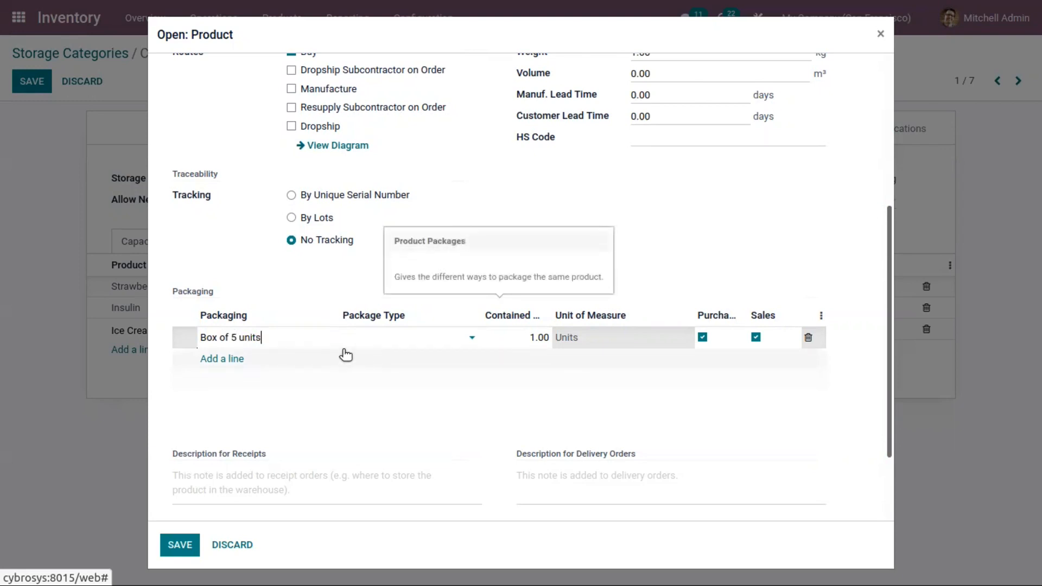
Step: Set the new packaging's package type to Box with a contained quantity of 5, saving the product and the storage category
left_click(383, 339)
left_click(395, 379)
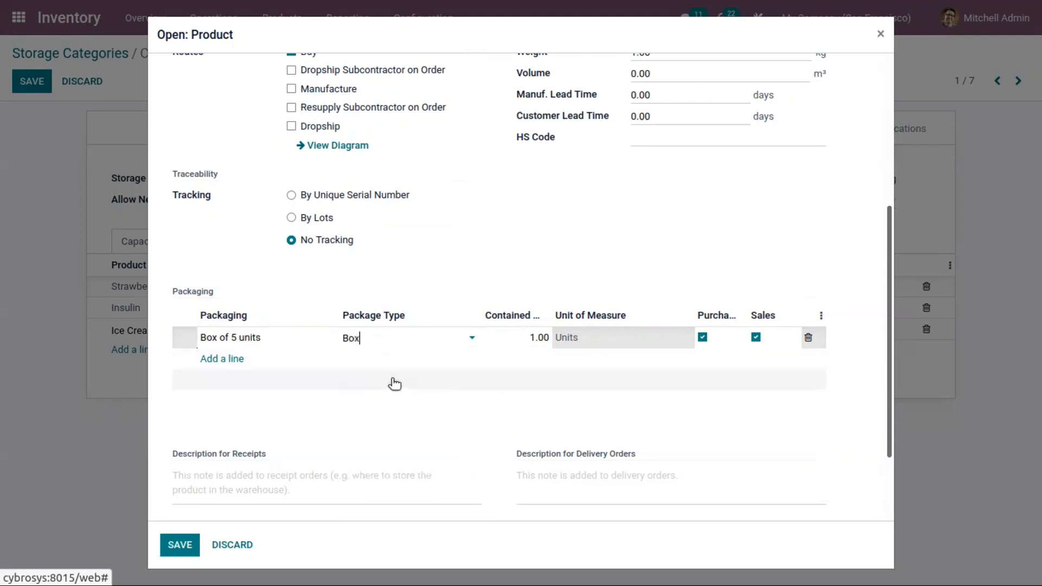
left_click(530, 337)
type("5")
left_click(181, 543)
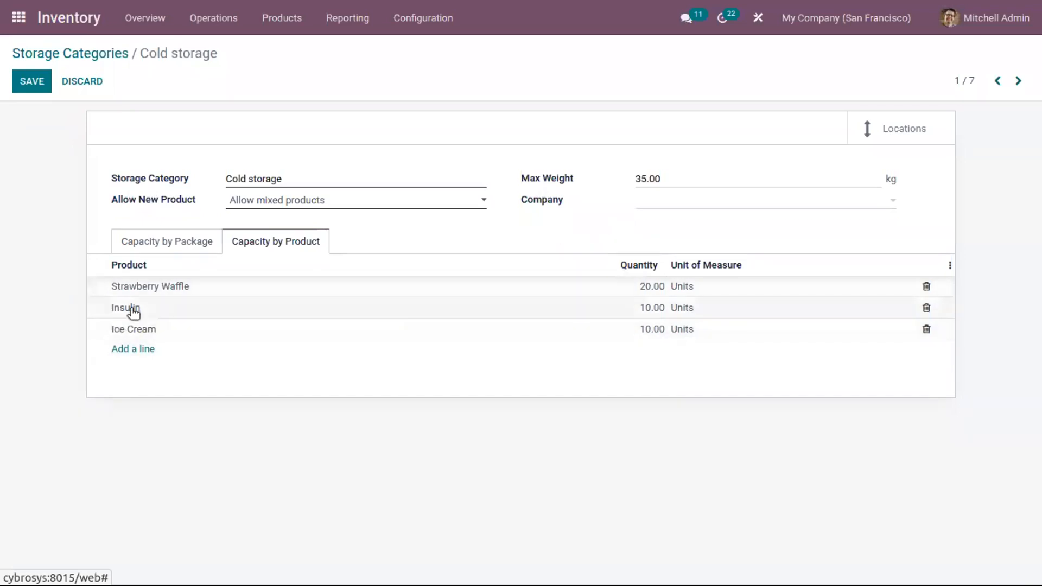
left_click(32, 83)
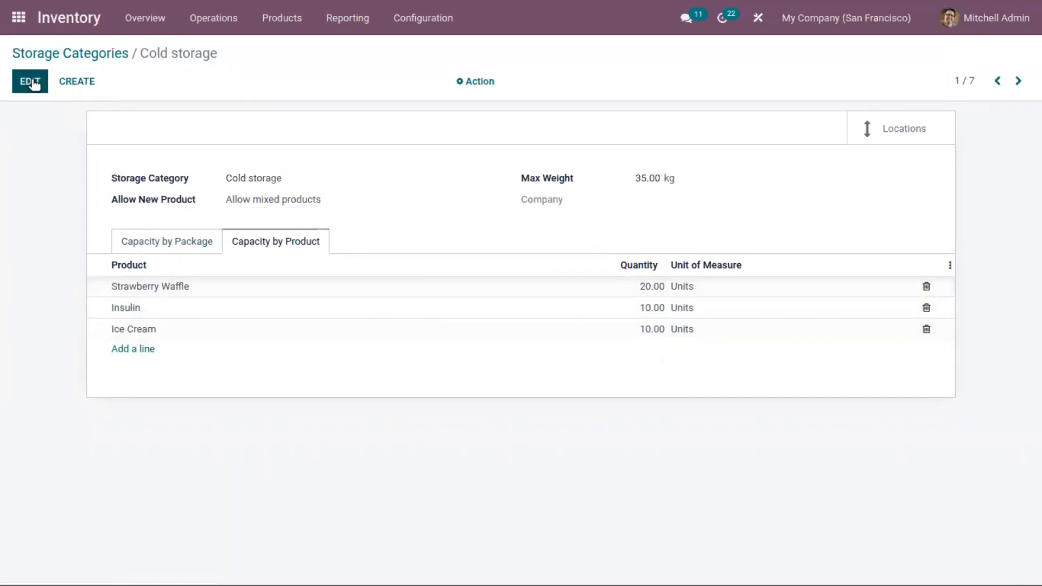
Step: Set the Box quantity to 2 in the Cold storage category's capacity by package and save the category
left_click(190, 247)
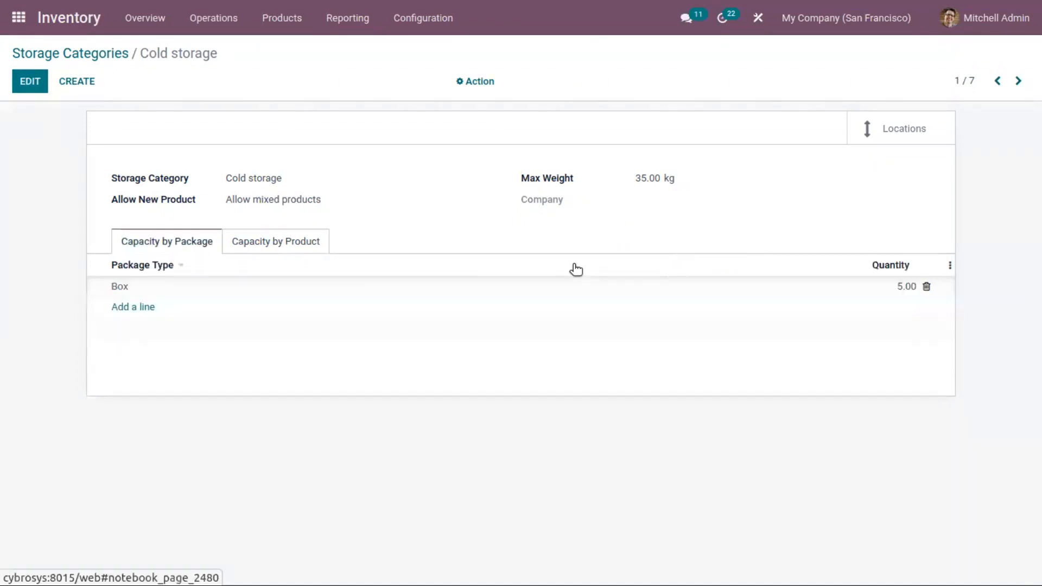
left_click(899, 289)
type("2")
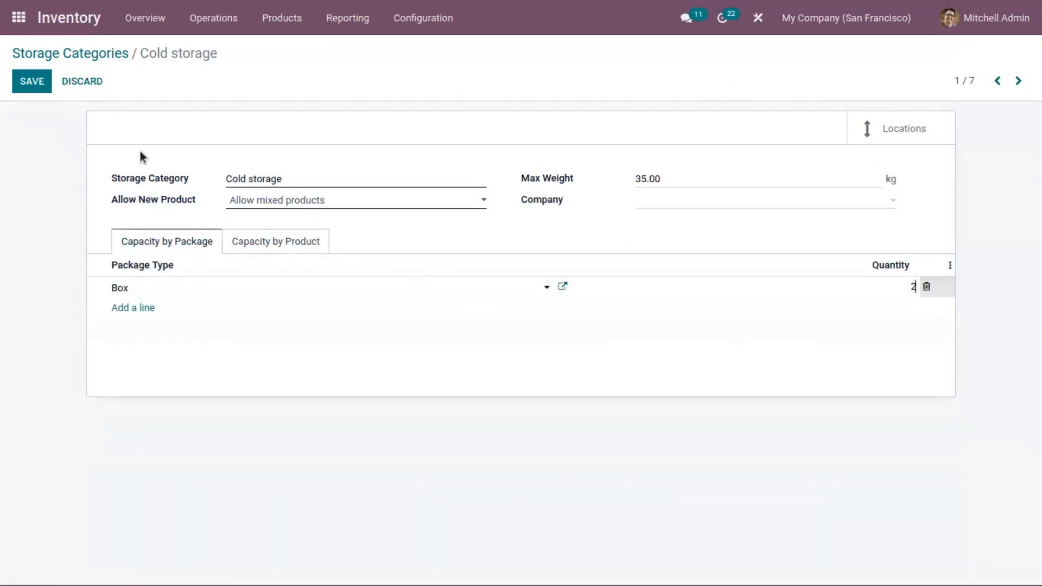
left_click(29, 85)
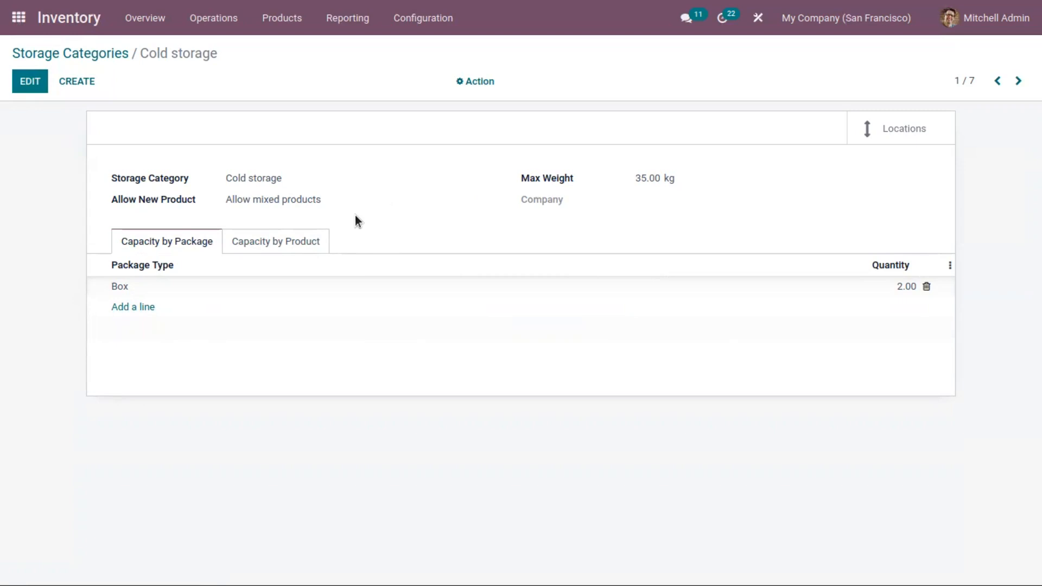
Step: Create and save a putaway rule for Ice Cream arriving in WH/Stock, storing to WH/Stock with the Cold storage category
left_click(419, 20)
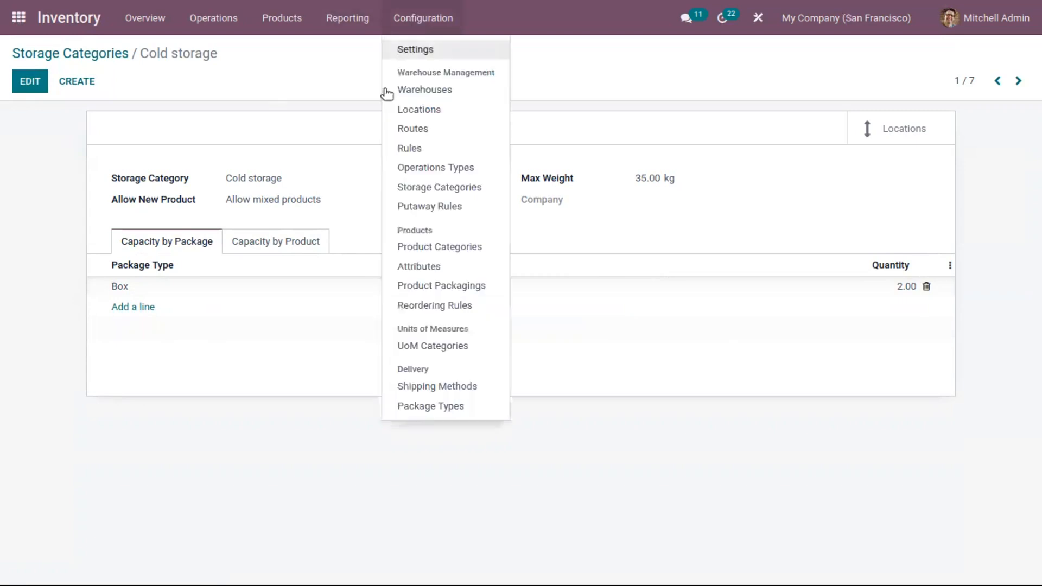
left_click(425, 210)
left_click(34, 83)
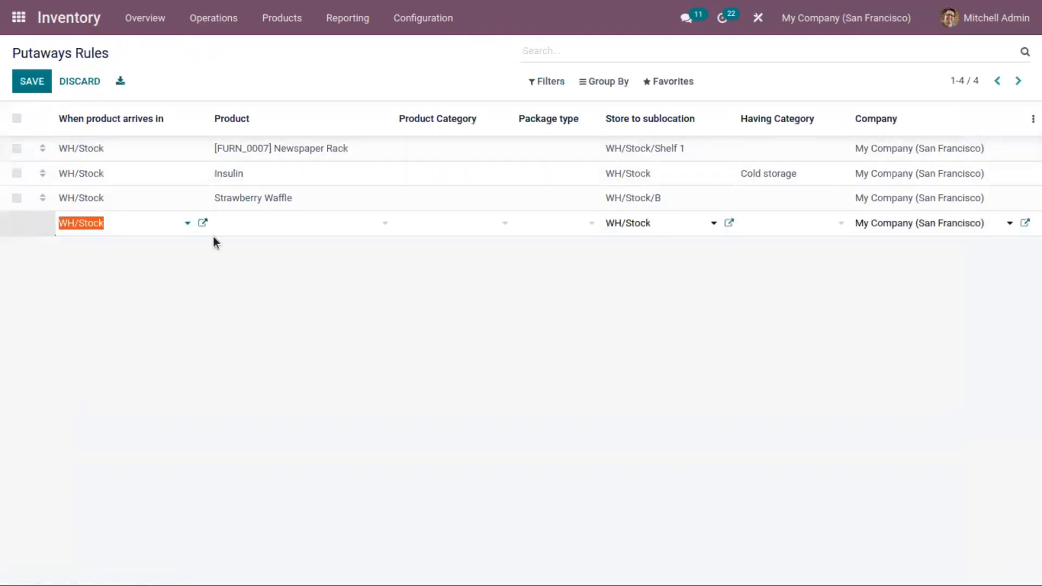
left_click(235, 223)
type("ic")
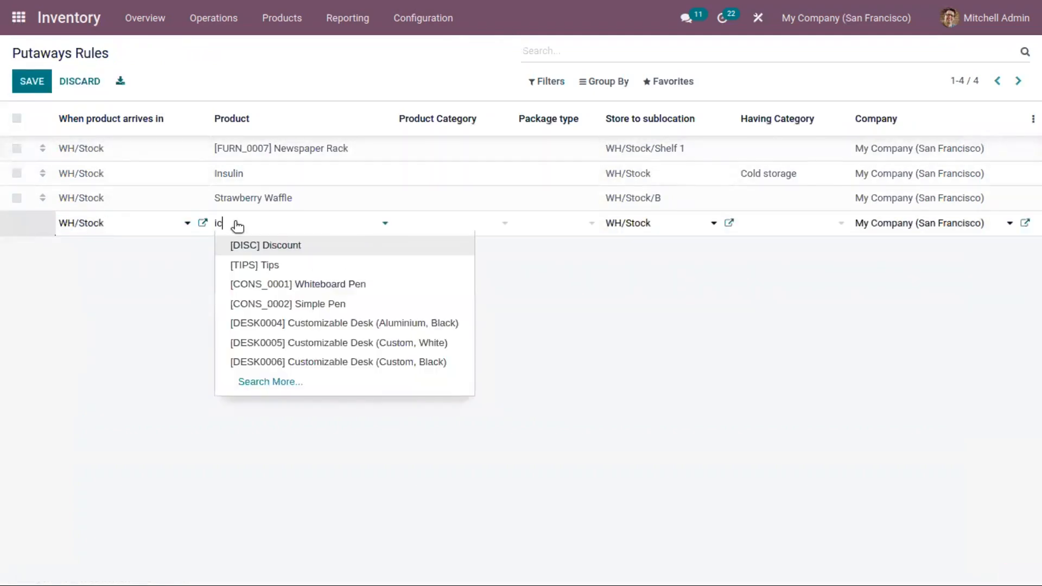
type("e")
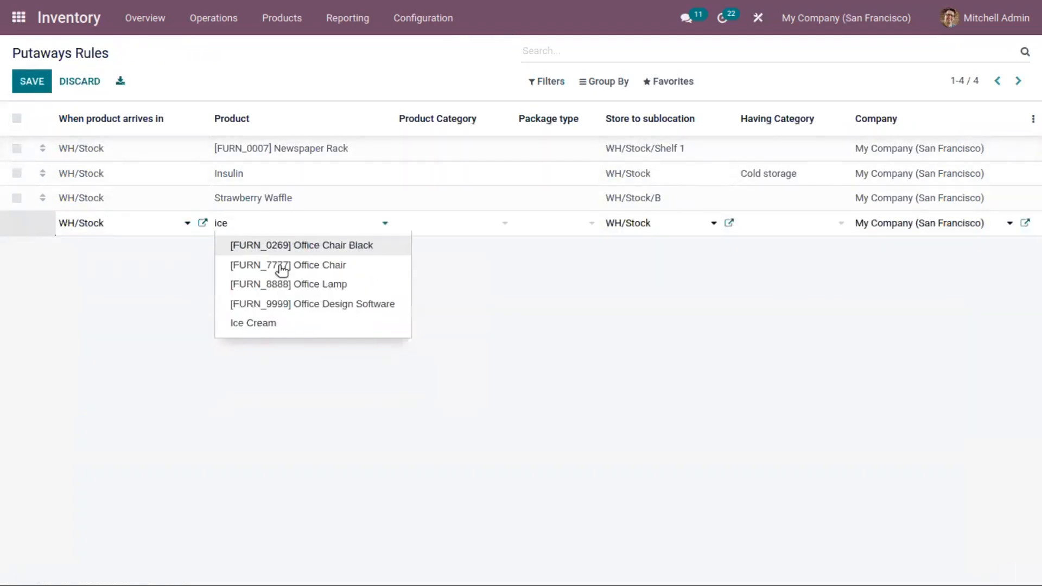
left_click(301, 325)
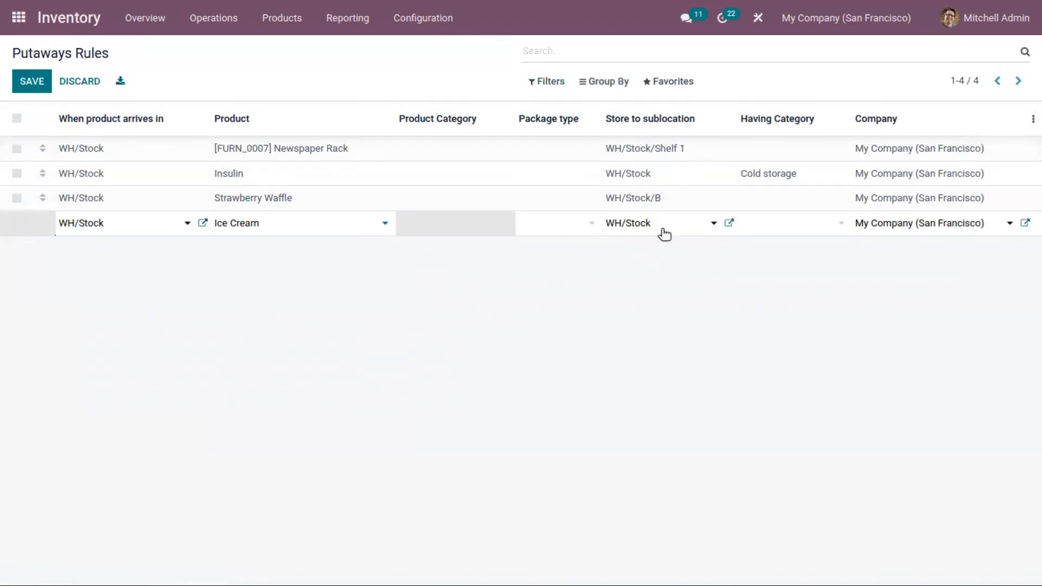
left_click(789, 227)
left_click(798, 244)
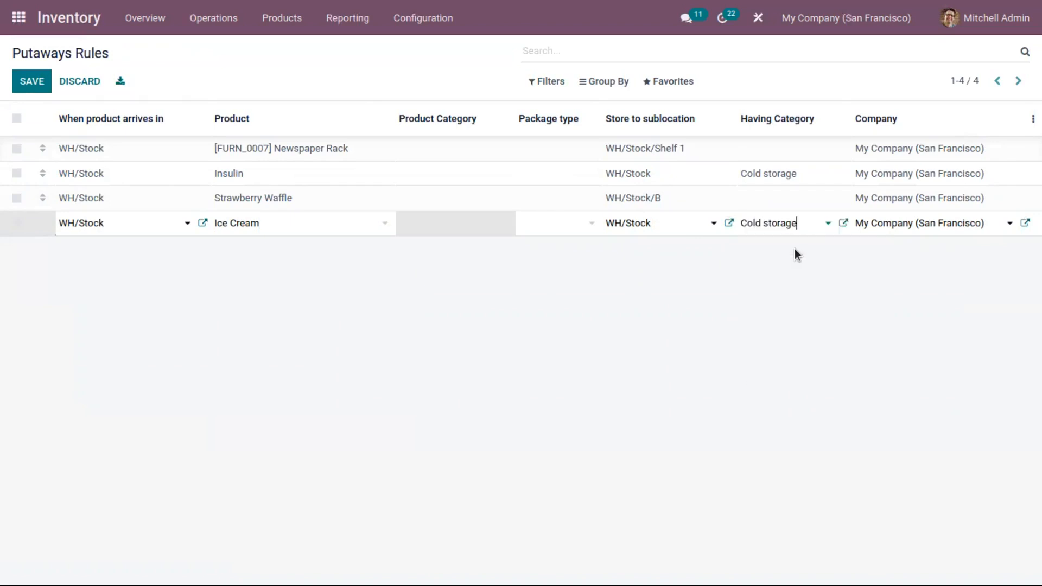
left_click(32, 82)
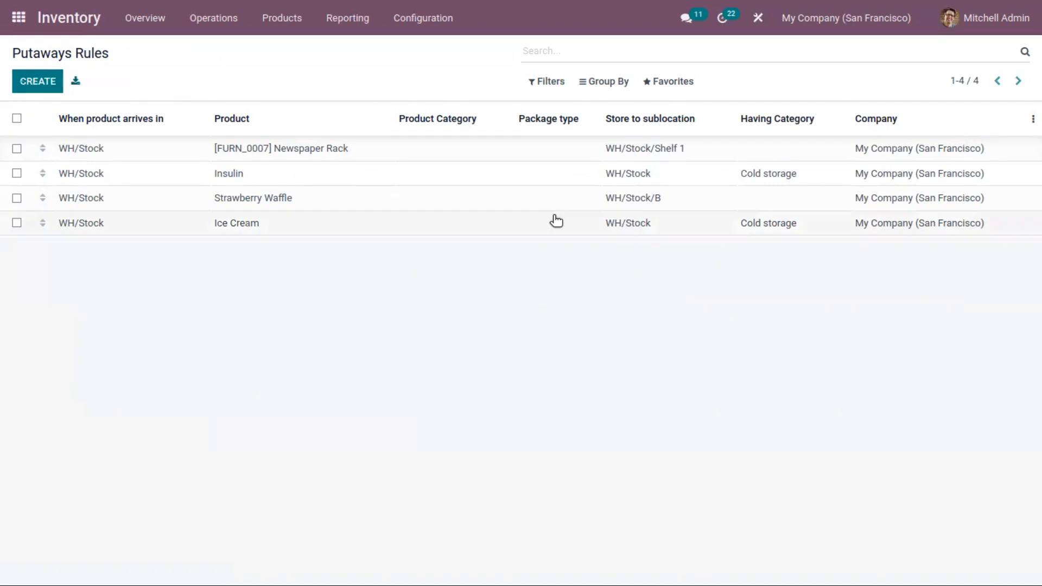
Step: Set the package type of the Ice Cream putaway rule to Box and save the rule
left_click(556, 220)
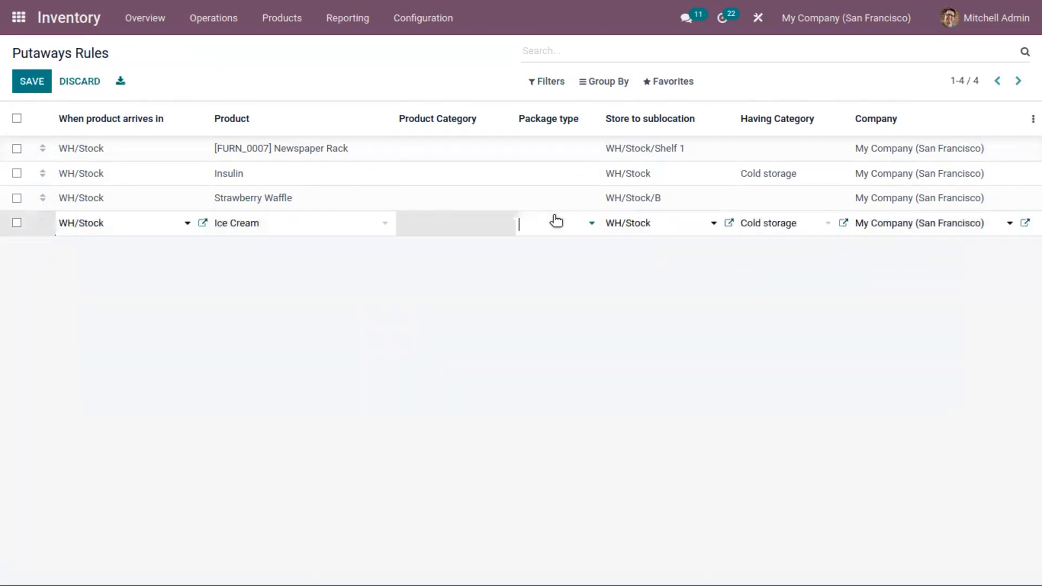
left_click(556, 219)
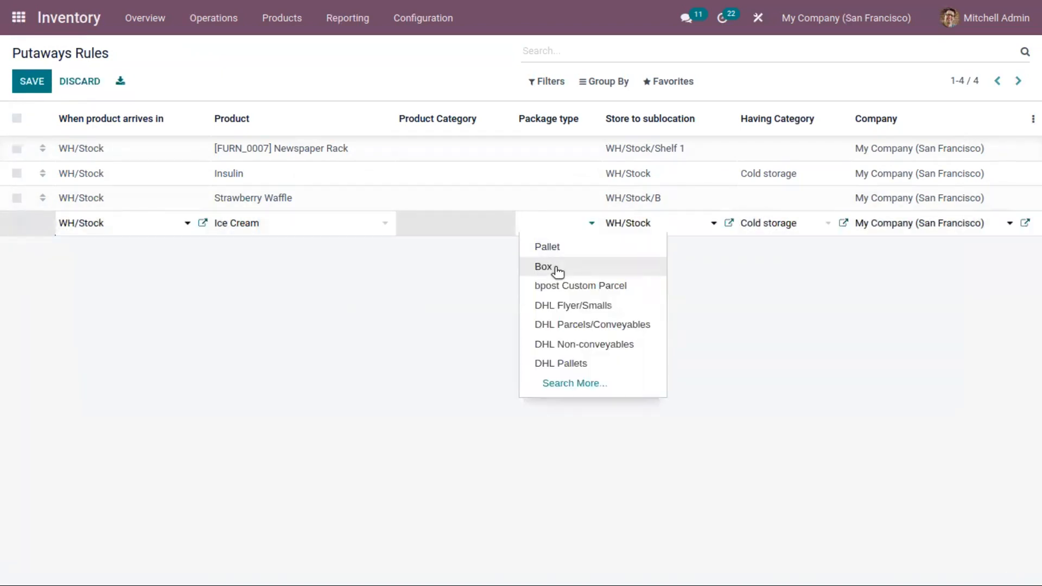
left_click(544, 267)
left_click(32, 81)
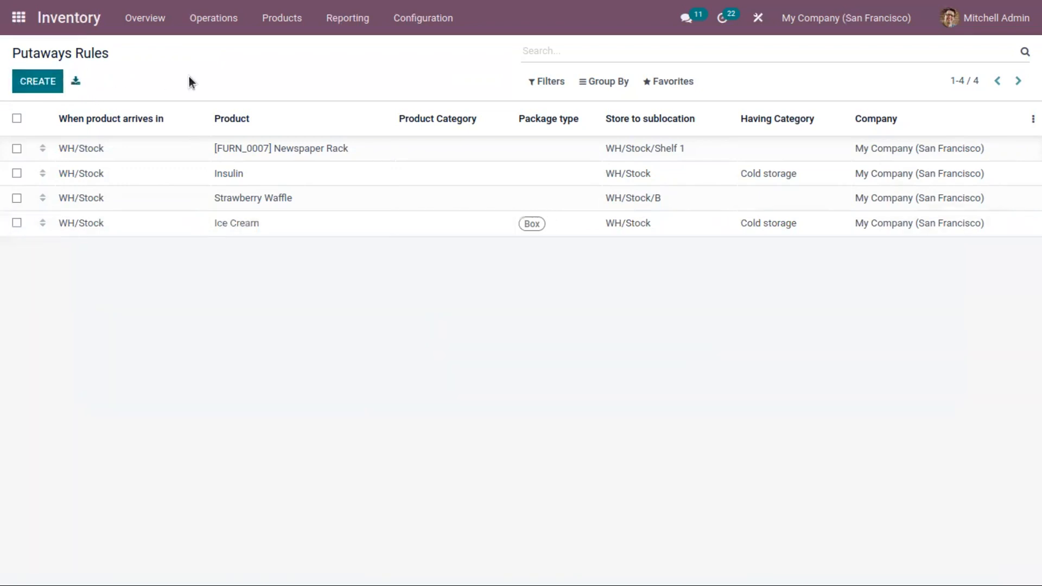
Step: Switch to the Purchase app and create a new purchase order with Azure Interior as the vendor
left_click(18, 18)
left_click(803, 282)
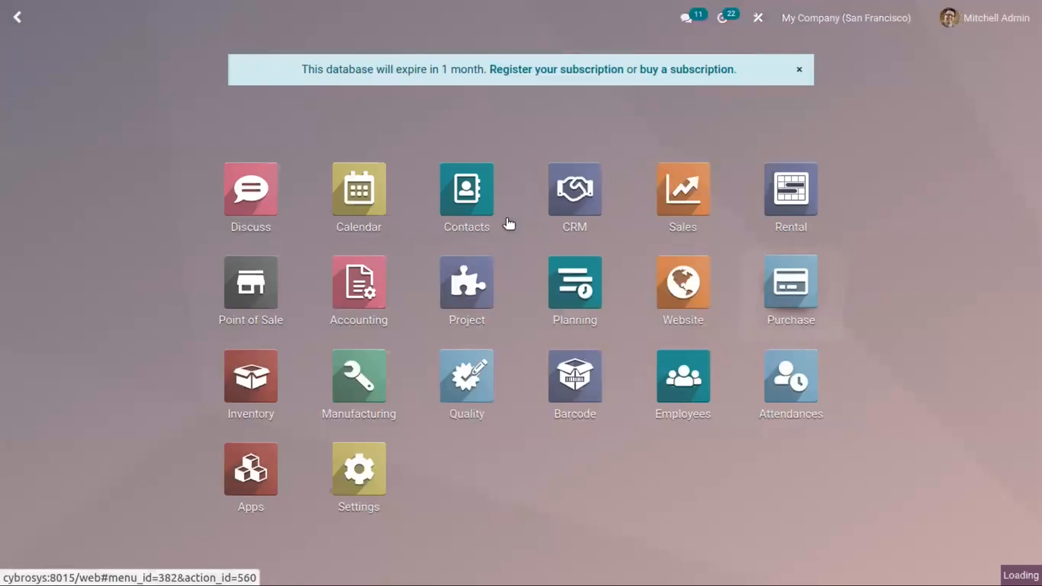
left_click(124, 26)
left_click(135, 69)
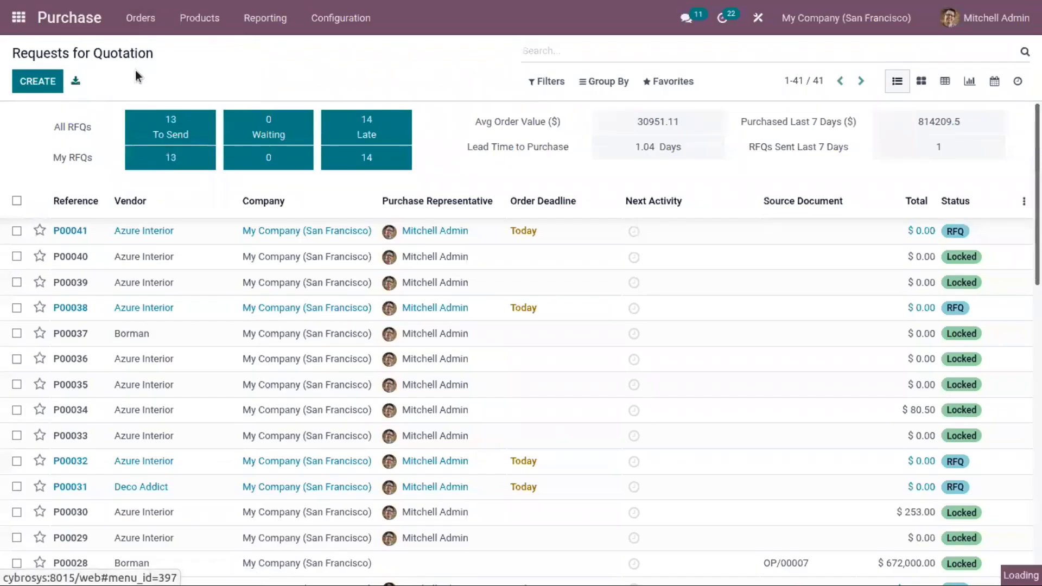
left_click(268, 233)
left_click(264, 249)
Step: Add an Ice Cream line to the order with the packaging "Box of 5 units" and a packaging quantity of 2
left_click(154, 381)
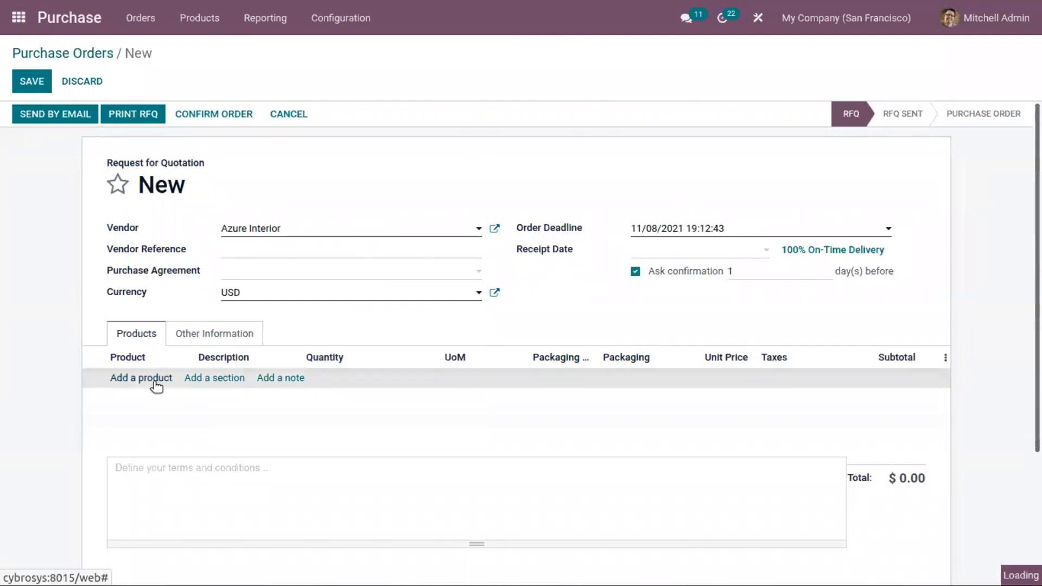
type("ice")
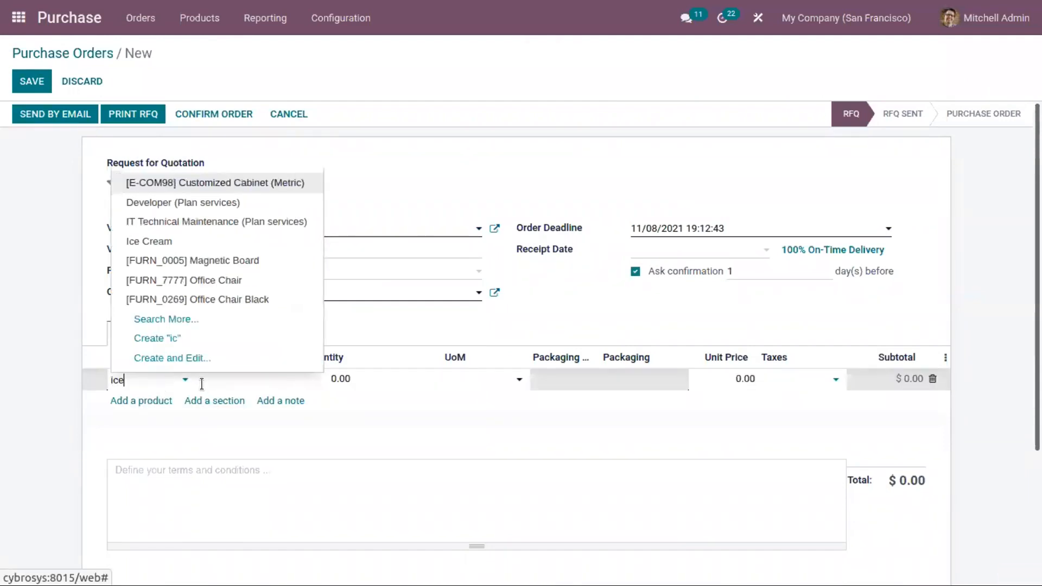
left_click(203, 439)
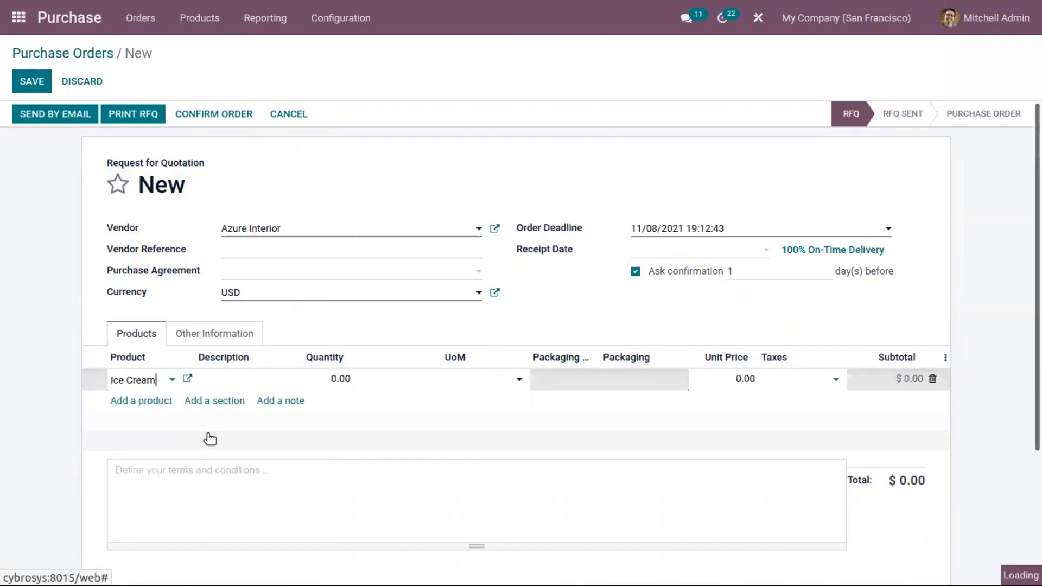
left_click(330, 380)
left_click(618, 388)
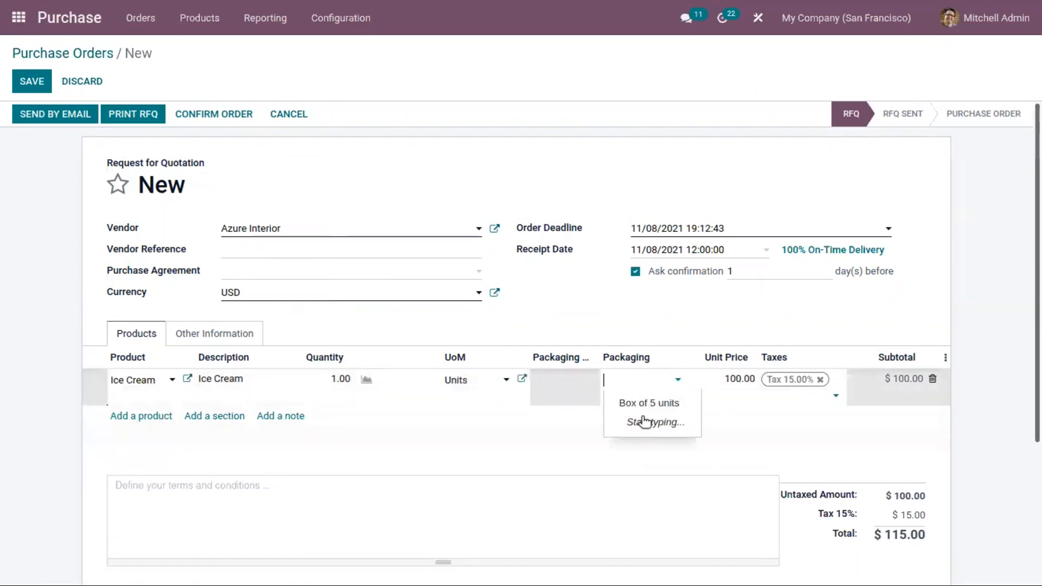
left_click(651, 405)
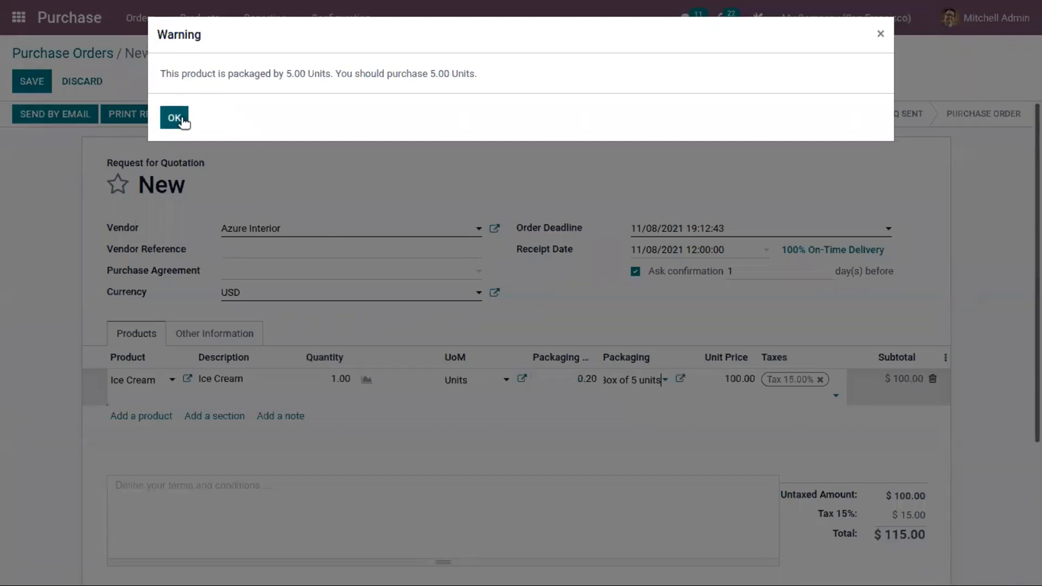
left_click(183, 120)
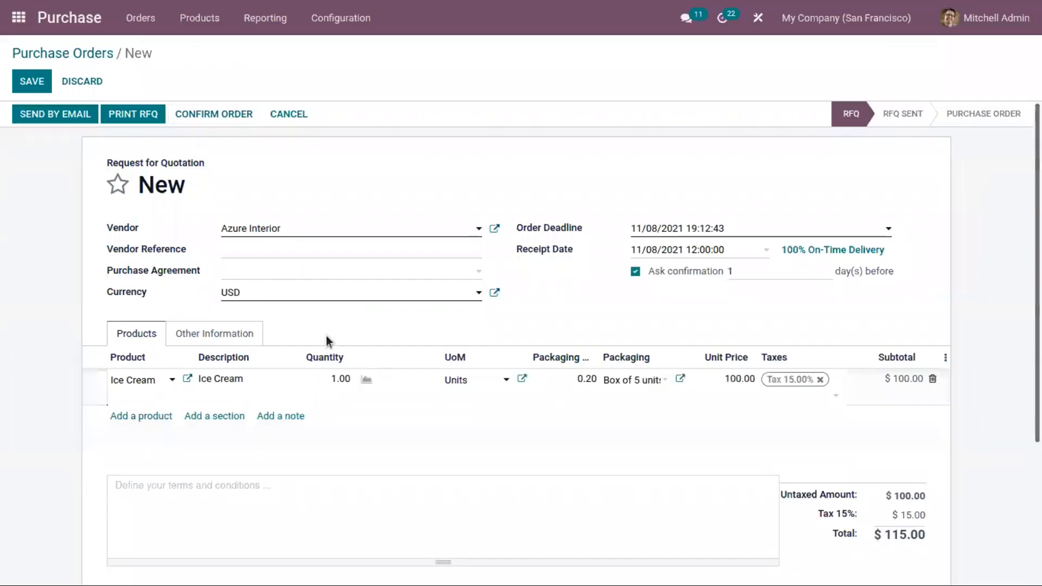
left_click(574, 378)
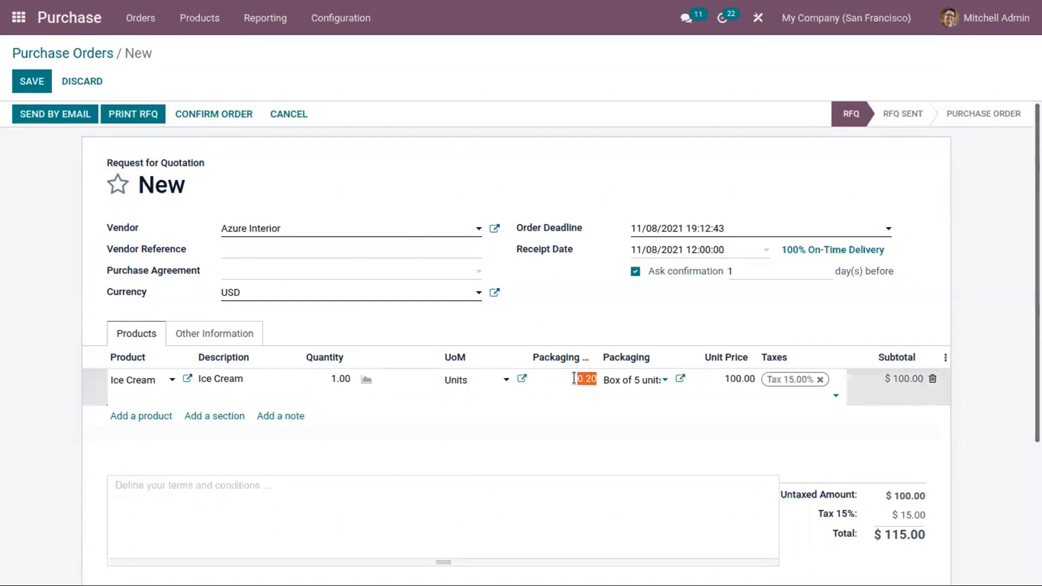
type("2")
left_click(566, 341)
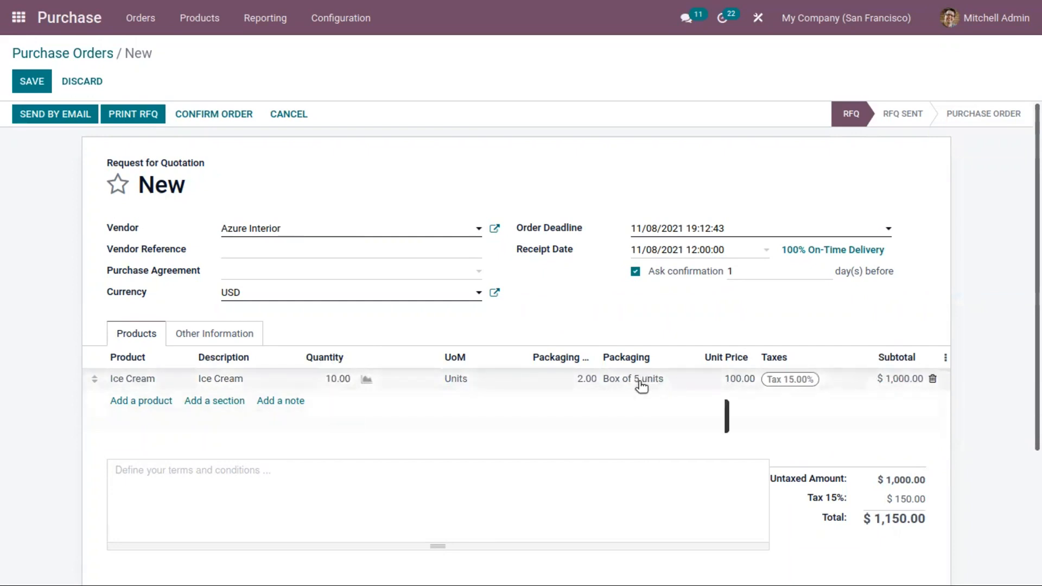
Step: Confirm the Ice Cream purchase order and open its receipt to check the destination location
left_click(206, 116)
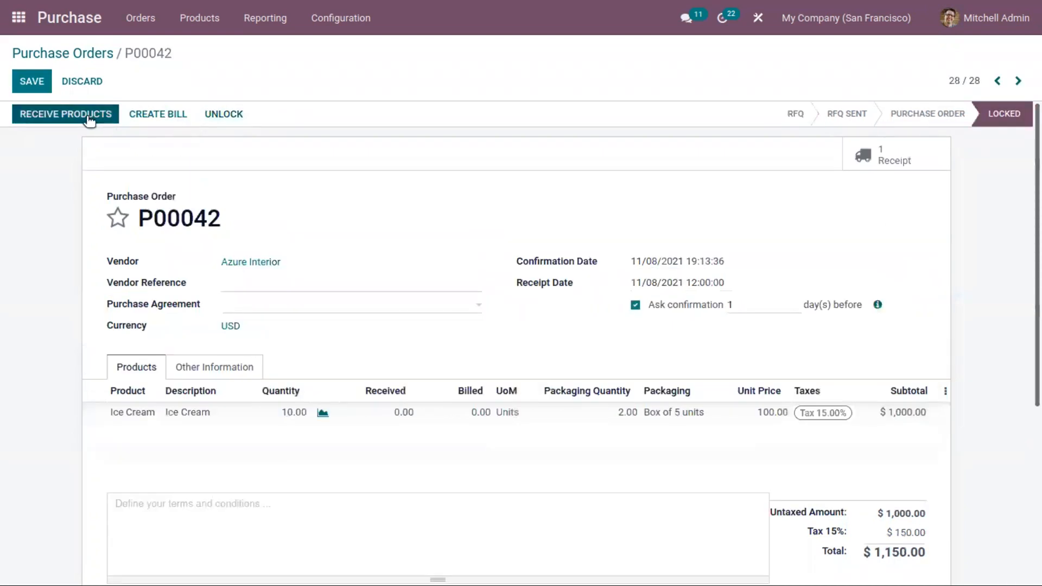
left_click(86, 116)
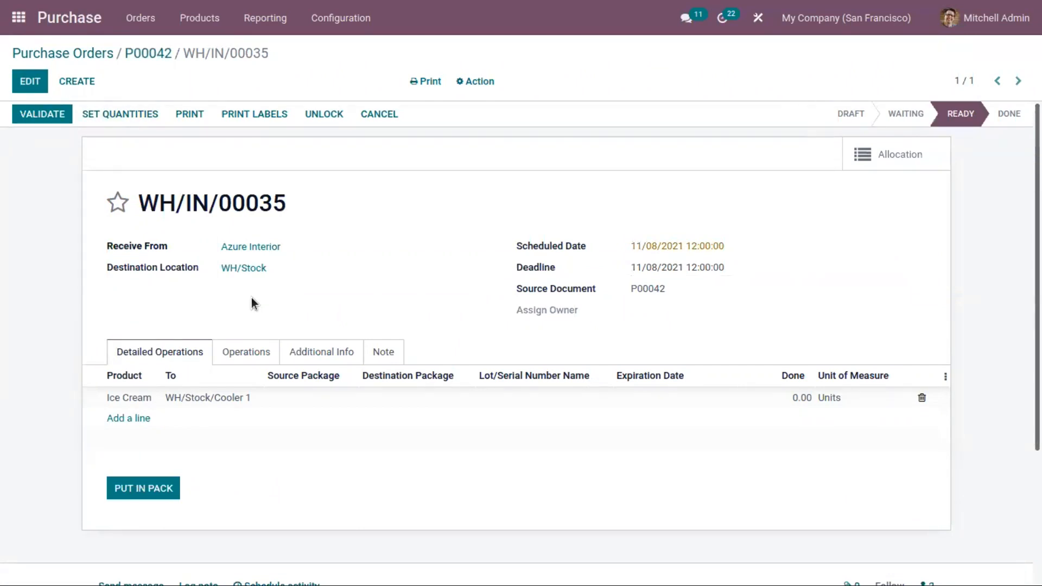
Step: Validate the two-box Ice Cream receipt with its full quantity and return to the purchase orders list
left_click(45, 113)
left_click(183, 154)
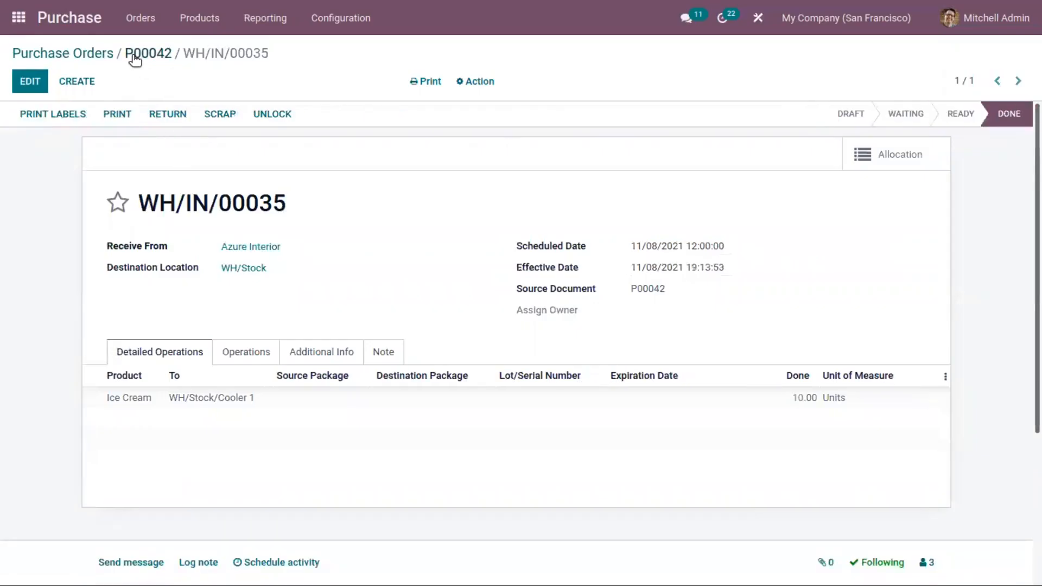
left_click(134, 57)
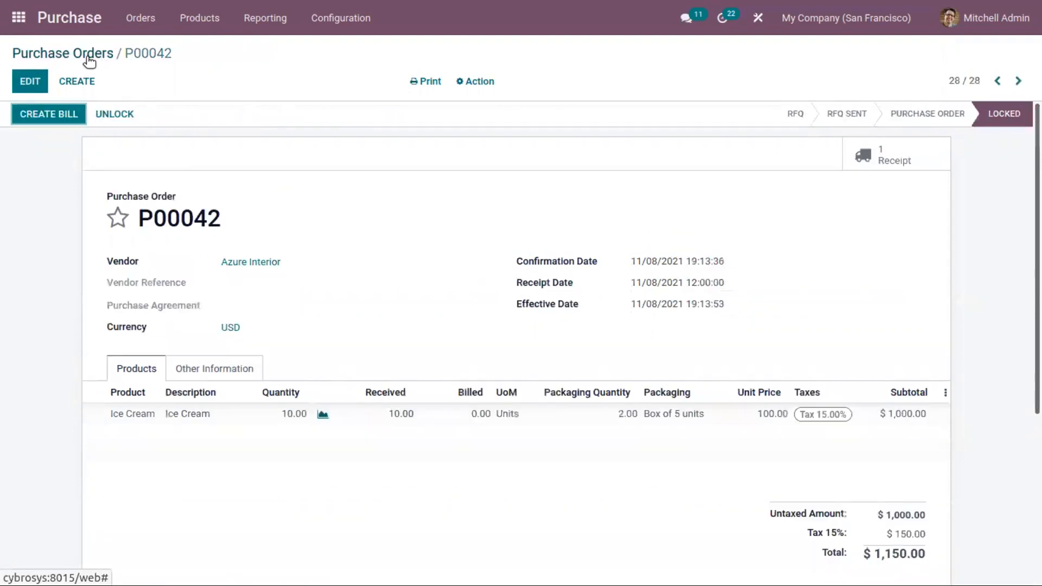
left_click(81, 54)
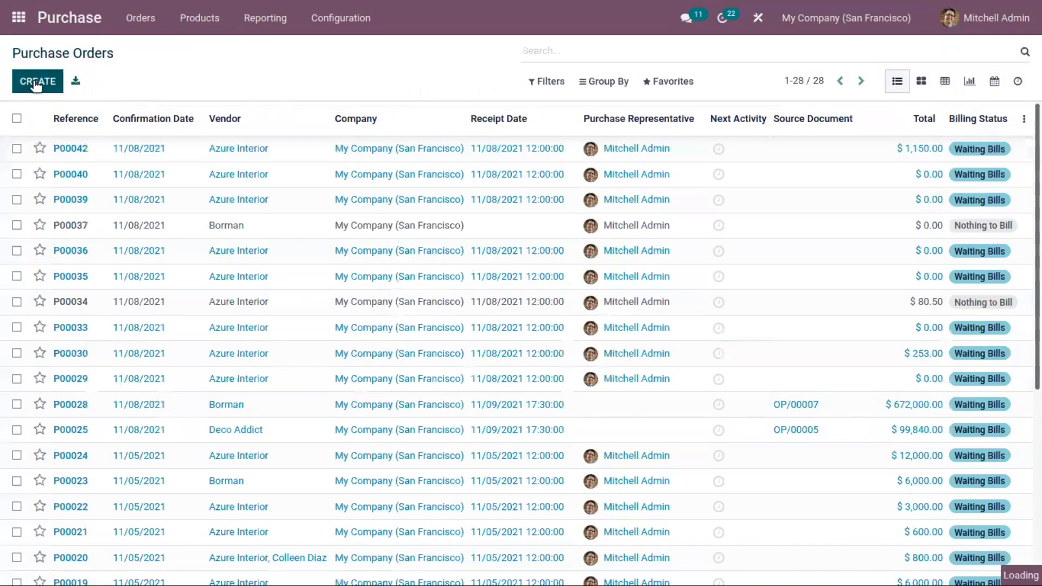
Step: Create another purchase order with Azure Interior as the vendor
left_click(33, 82)
left_click(271, 235)
left_click(279, 249)
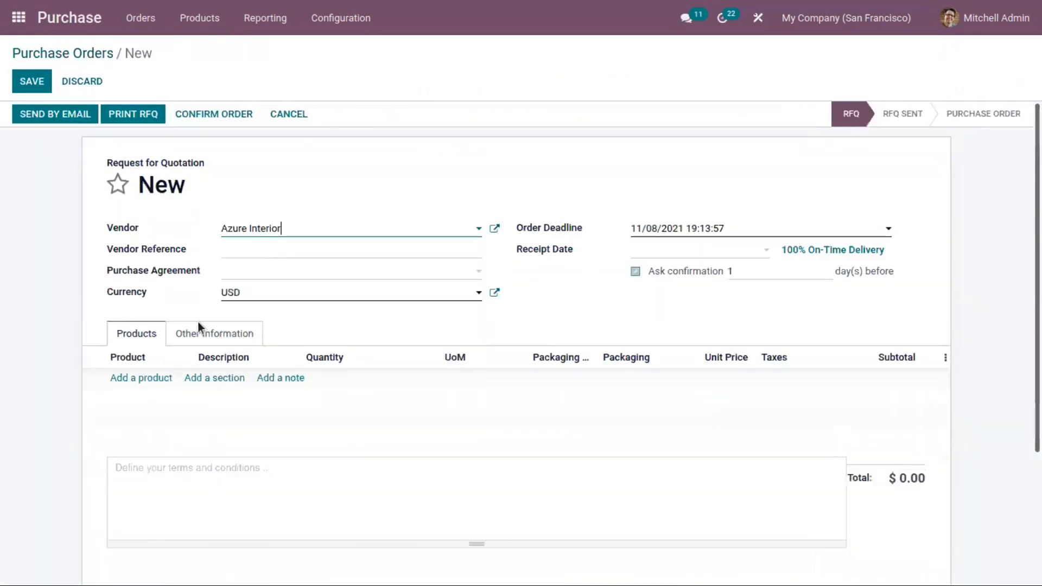
Step: Add an Ice Cream line with the packaging "Box of 5 units" and a packaging quantity of 1
left_click(154, 379)
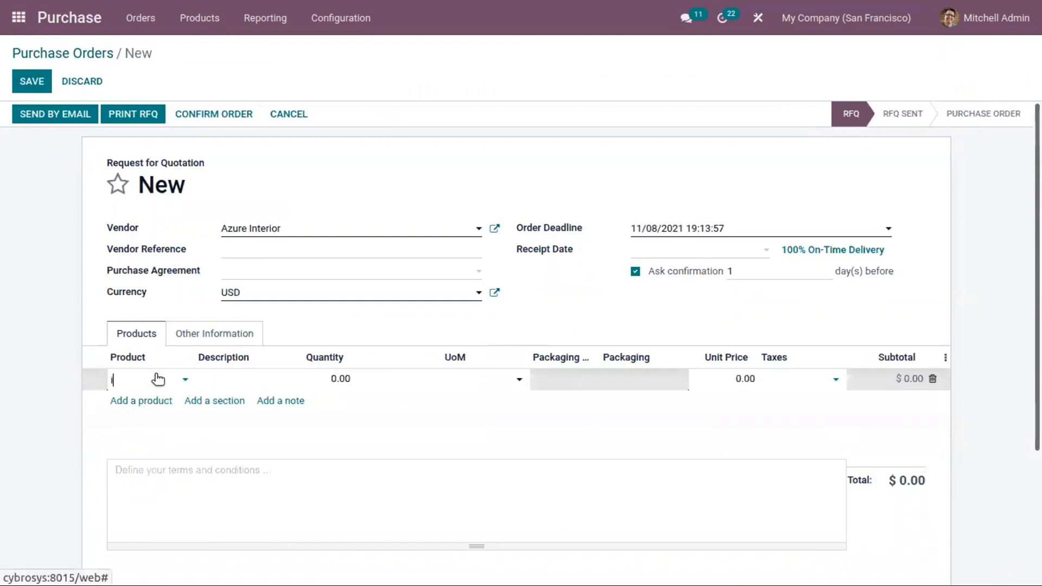
type("ice")
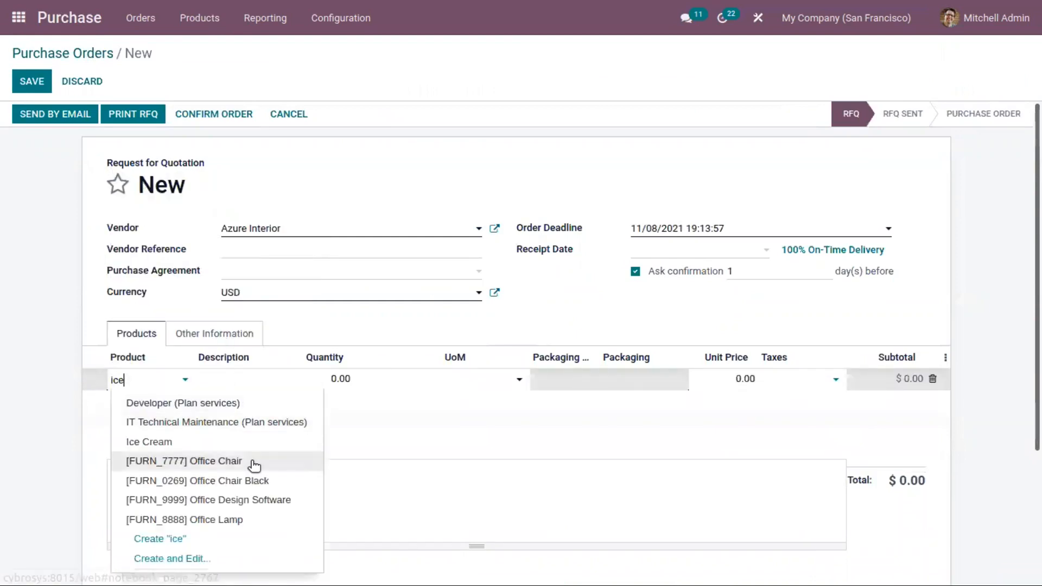
left_click(244, 442)
left_click(654, 380)
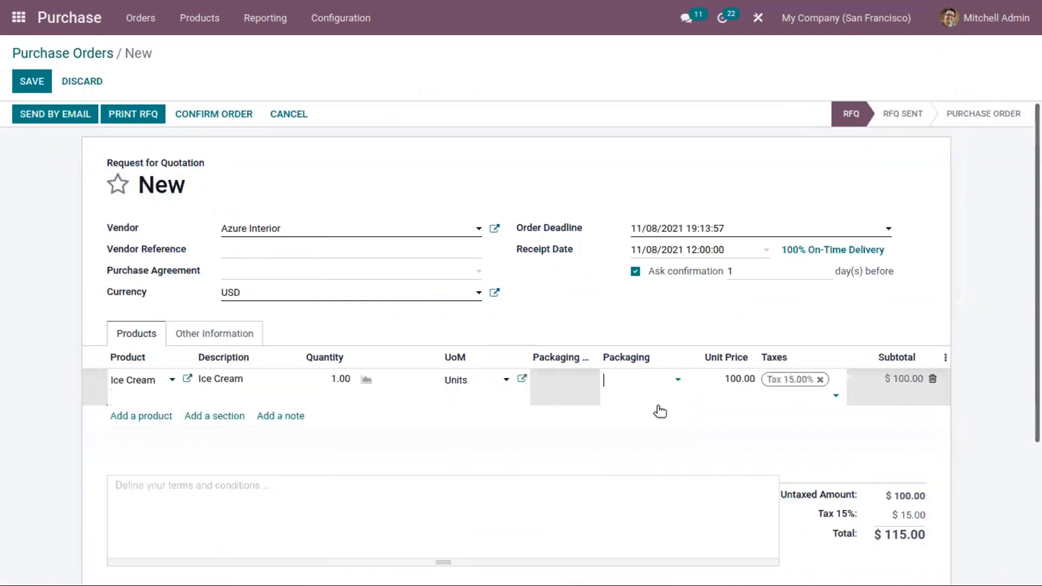
left_click(649, 379)
left_click(655, 403)
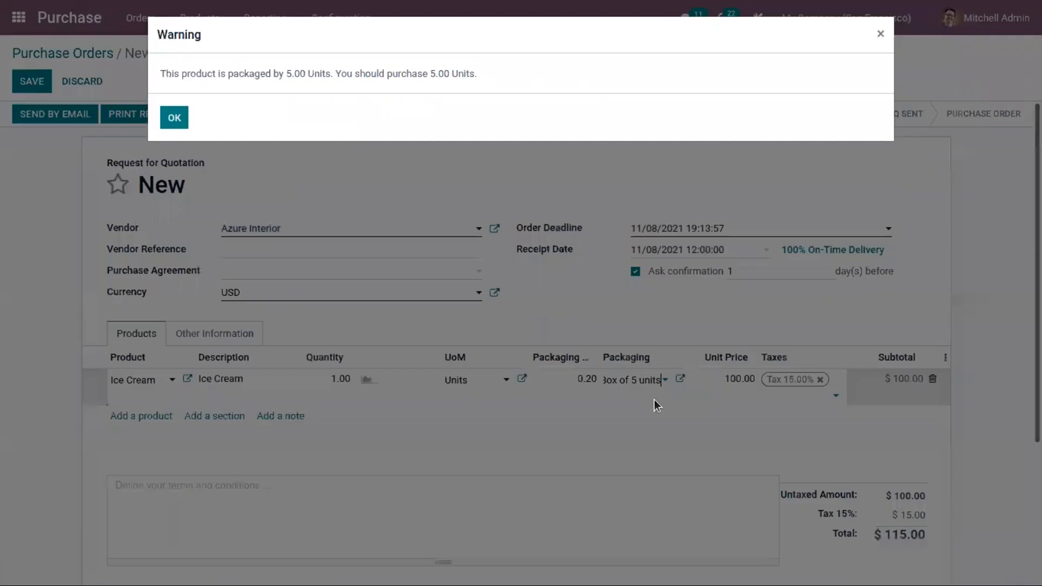
left_click(174, 118)
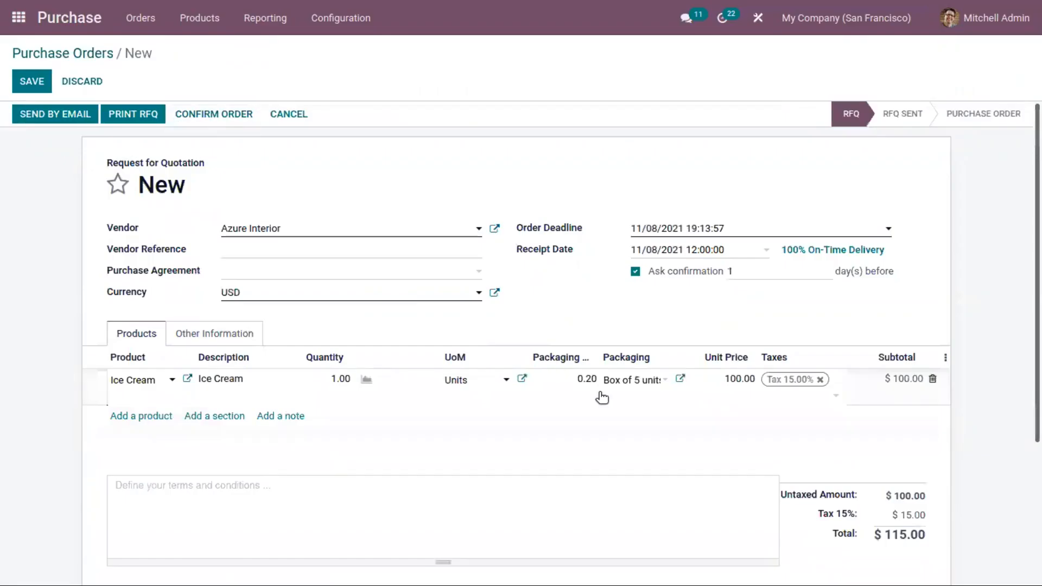
left_click(579, 377)
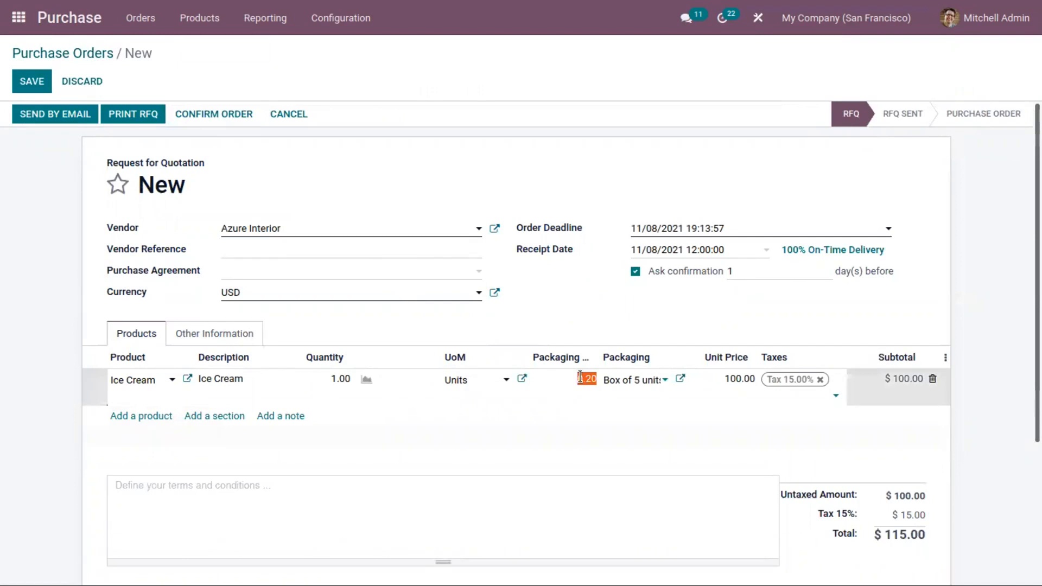
type("1")
left_click(524, 311)
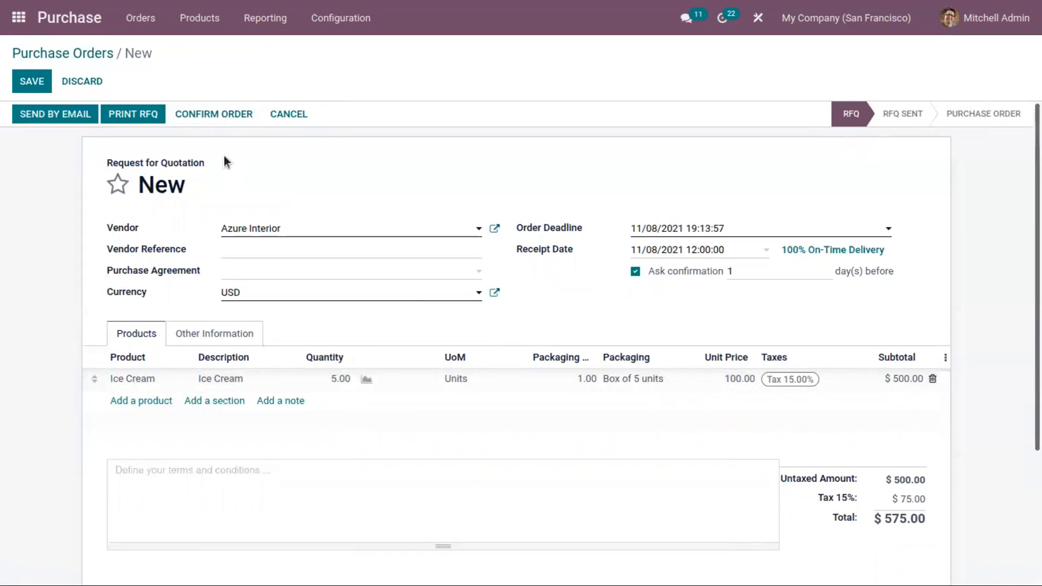
Step: Confirm the one-box Ice Cream order and validate its receipt with the full quantity
left_click(224, 114)
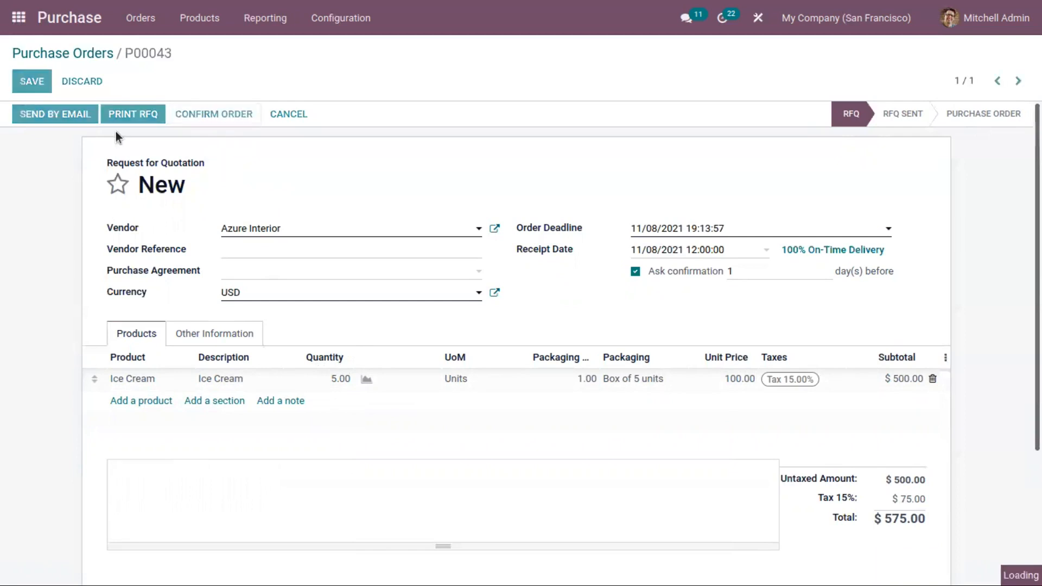
left_click(93, 119)
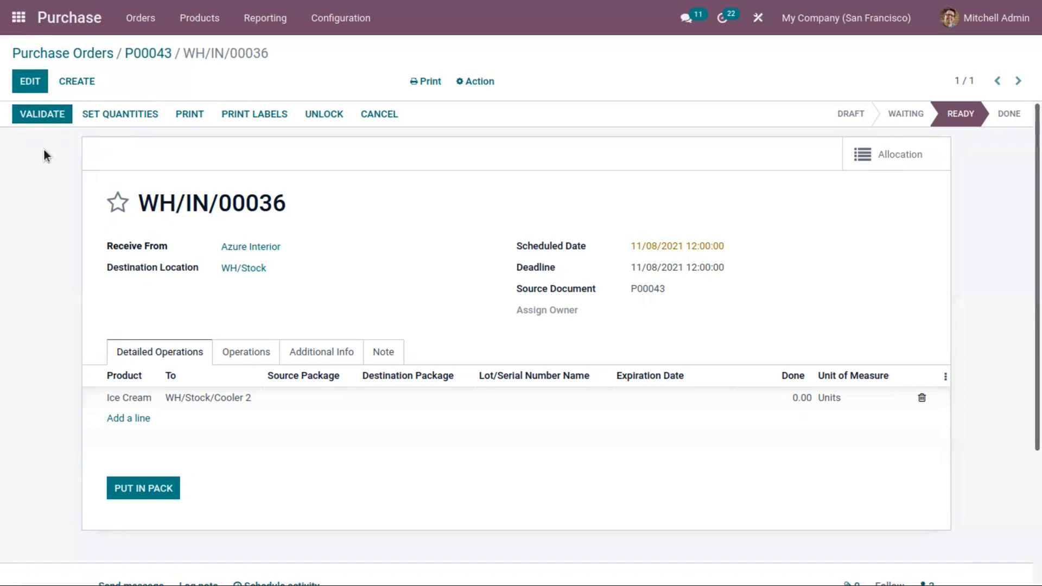
left_click(45, 115)
left_click(184, 150)
Step: Open the destination location Cooler 2 from the received Ice Cream line and check its current stock
left_click(210, 393)
left_click(333, 221)
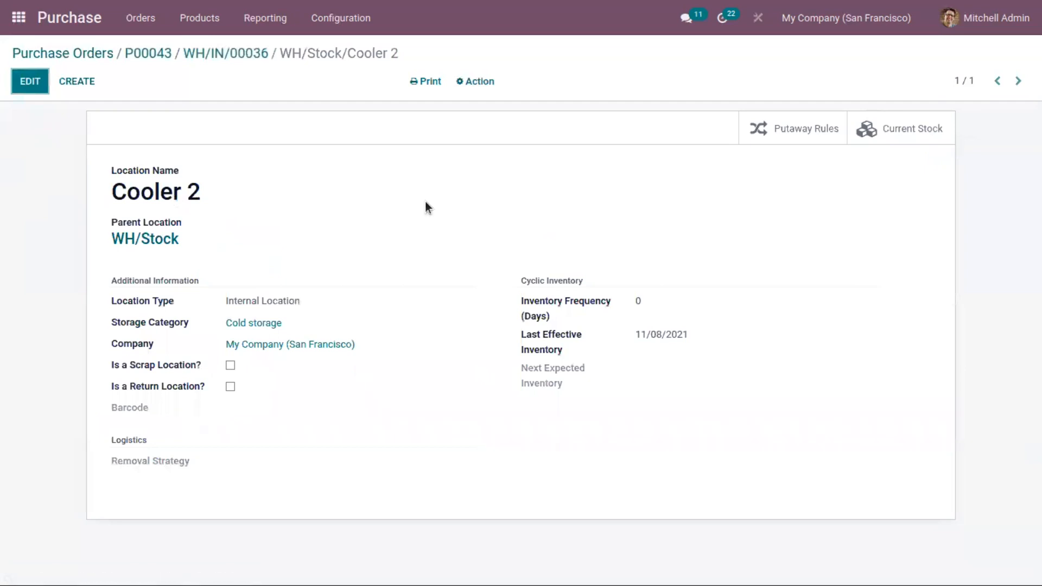
left_click(864, 128)
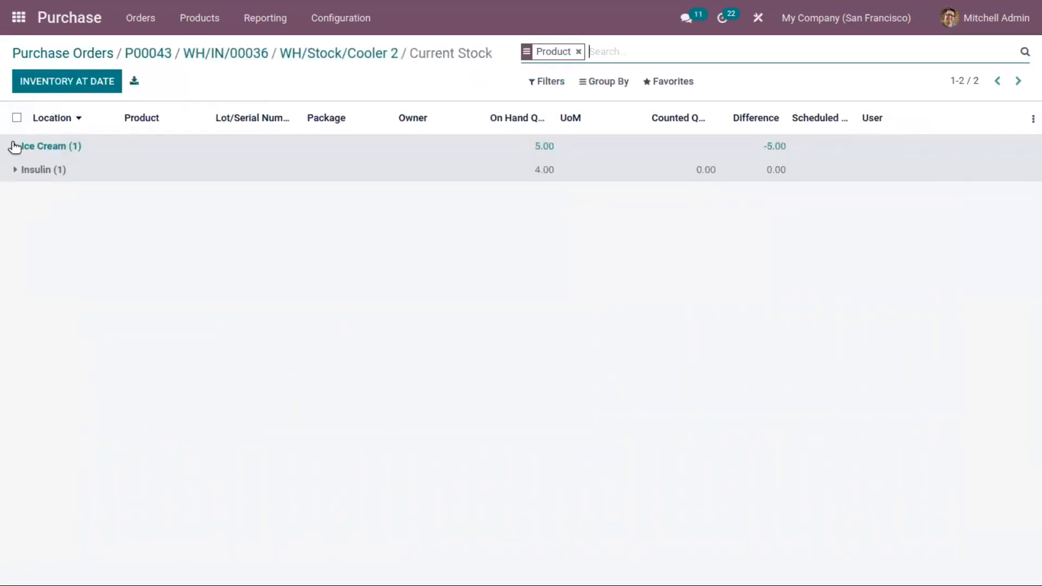
Step: Return to the earlier two-box Ice Cream order and check the current stock of its receipt's destination, Cooler 1
left_click(297, 54)
left_click(249, 54)
left_click(76, 55)
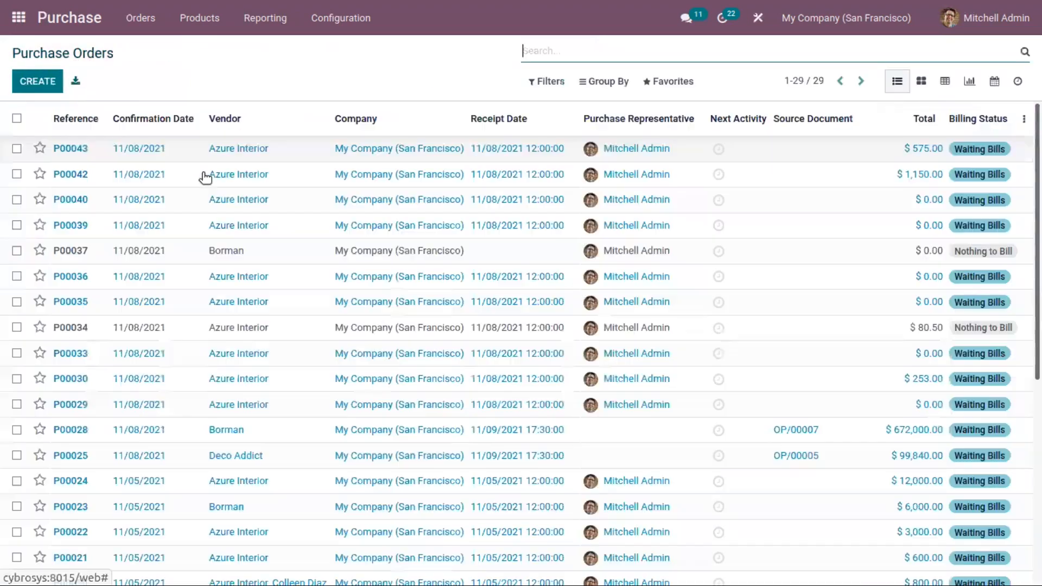
left_click(226, 180)
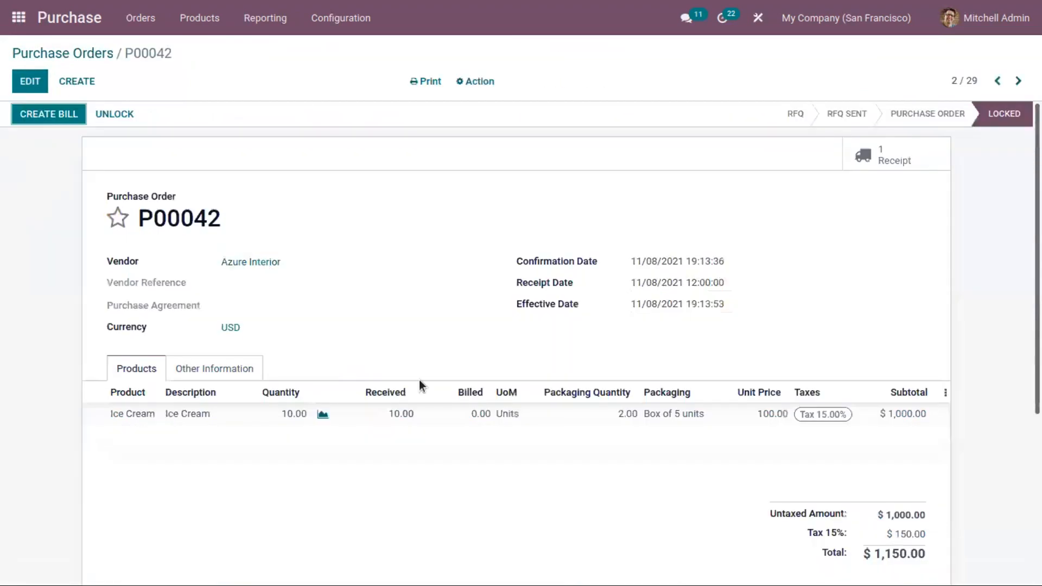
left_click(868, 157)
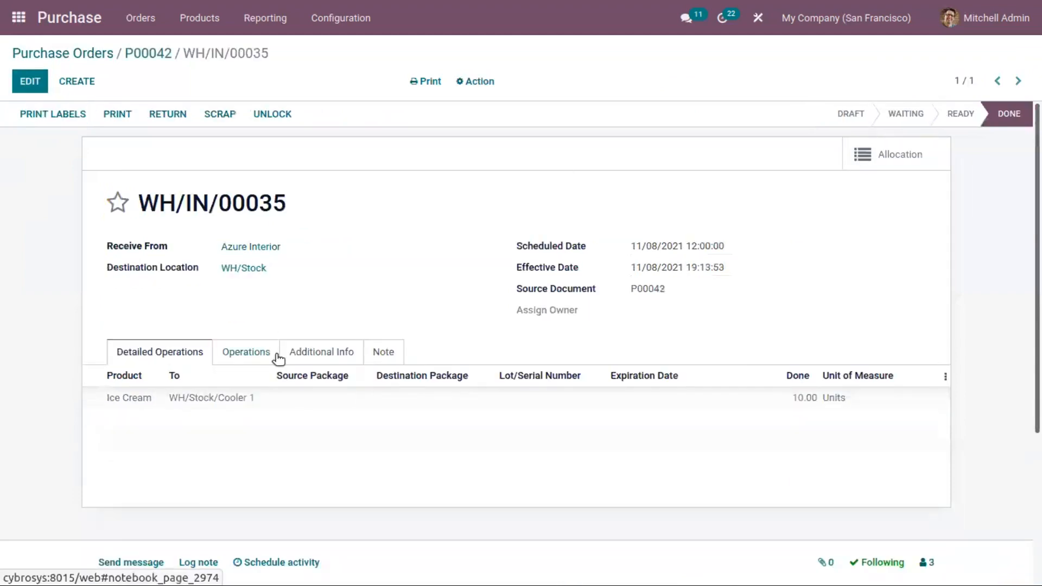
left_click(225, 398)
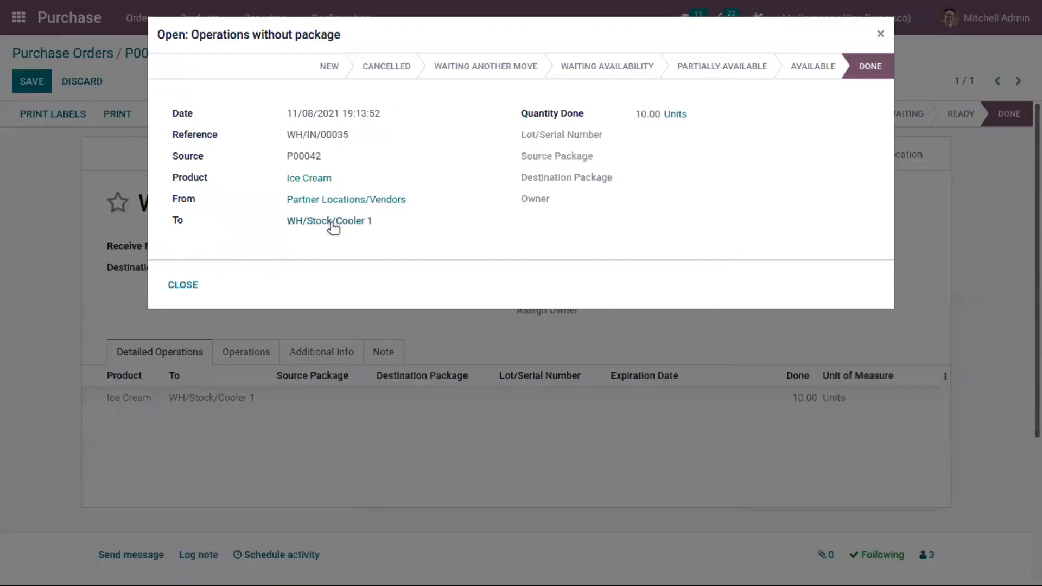
left_click(331, 221)
left_click(865, 125)
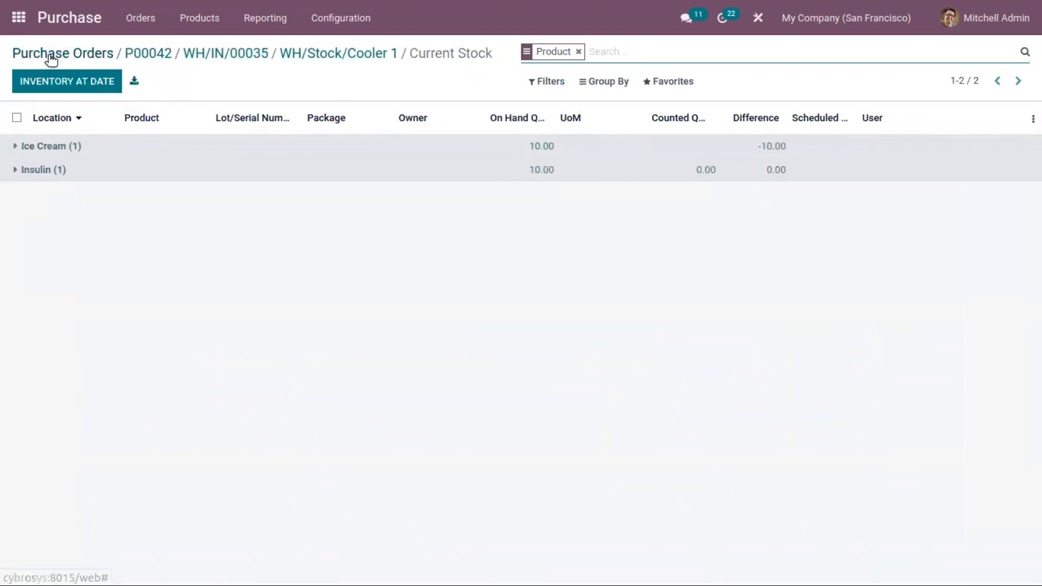
Step: Switch to the Inventory app and open the list of putaway rules
left_click(18, 18)
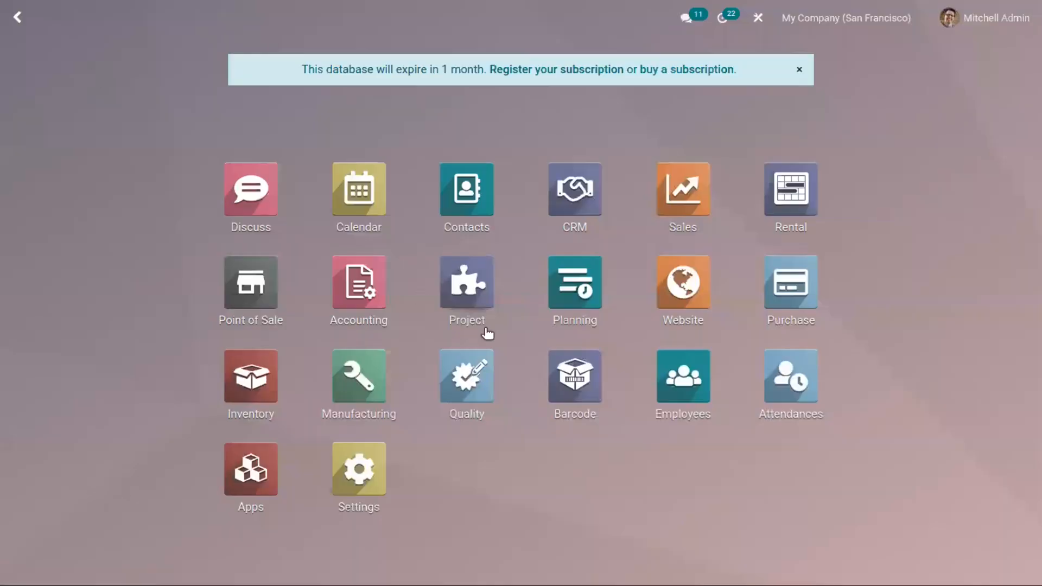
left_click(247, 380)
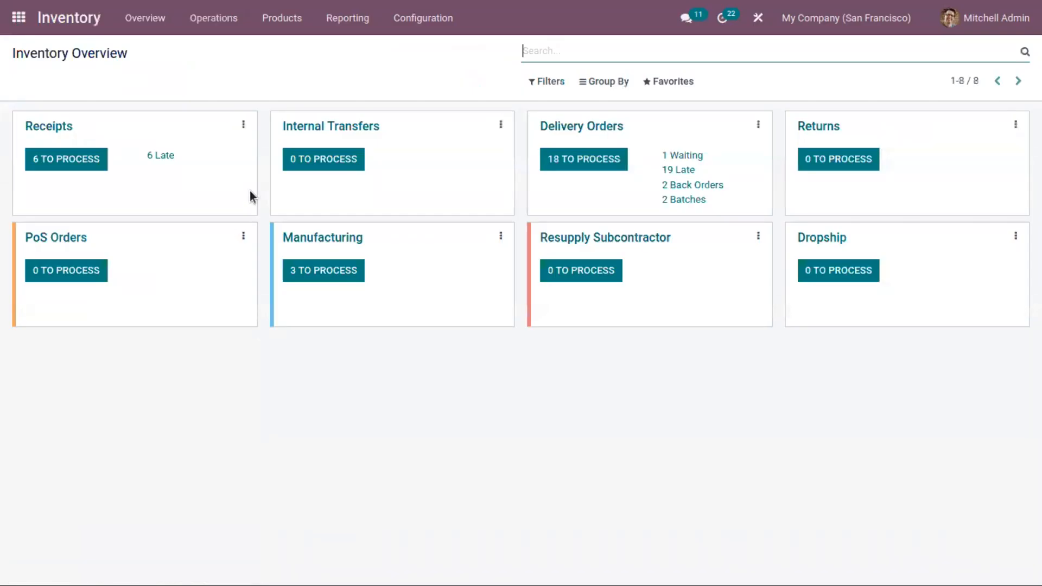
left_click(422, 18)
left_click(431, 205)
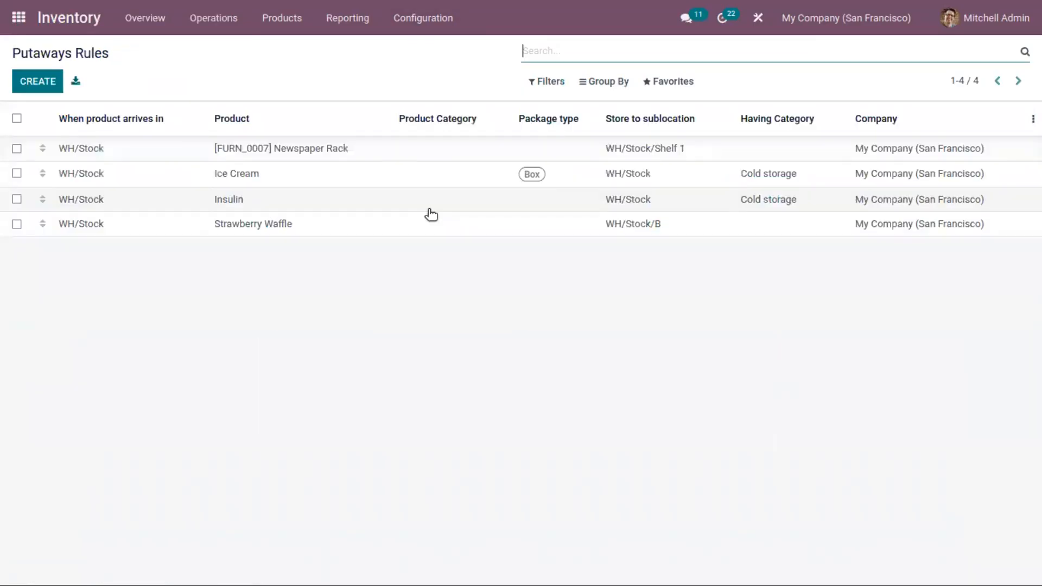